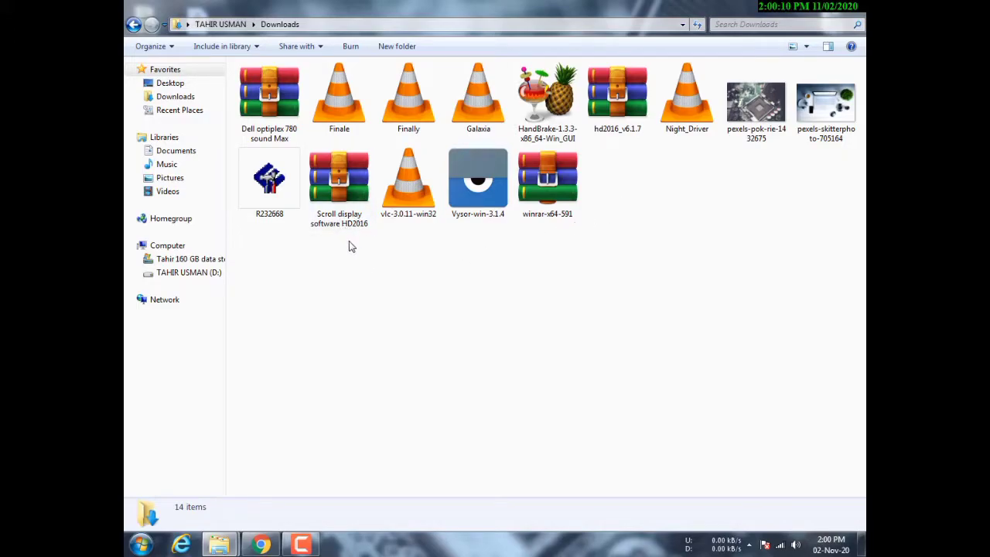
- Select the Scroll display software HD2016 archive in the Downloads folder
left_click(349, 229)
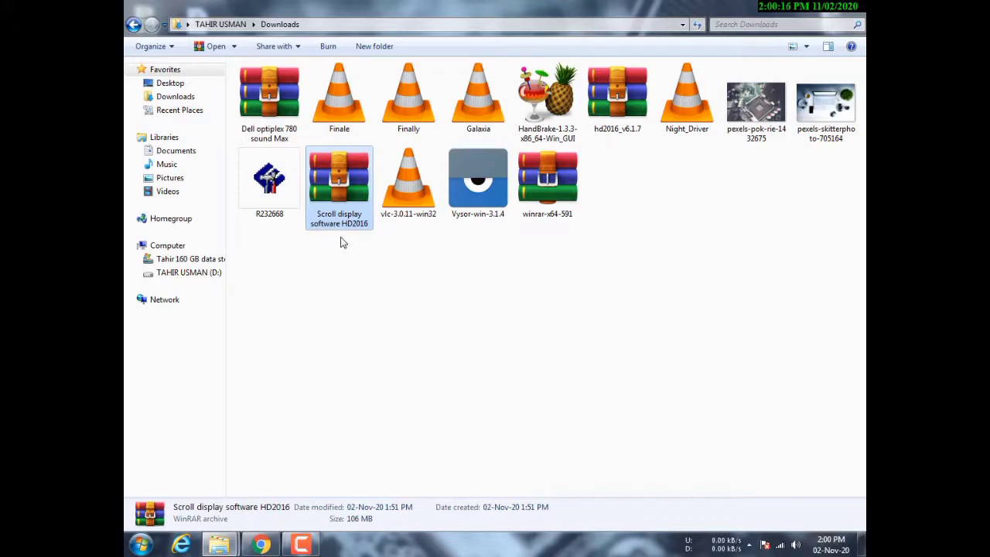
- Copy the Scroll display software HD2016 archive from Downloads onto the desktop
right_click(341, 222)
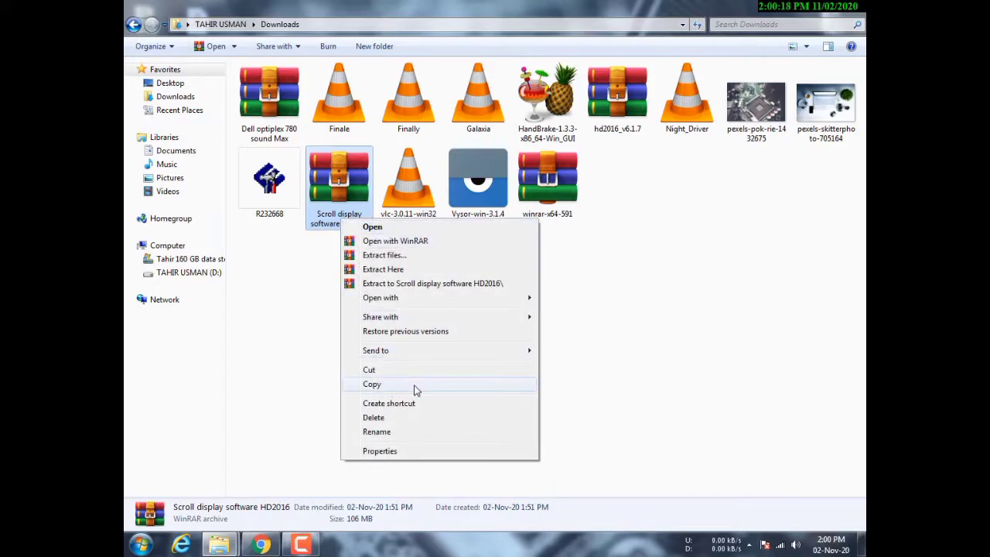
left_click(386, 384)
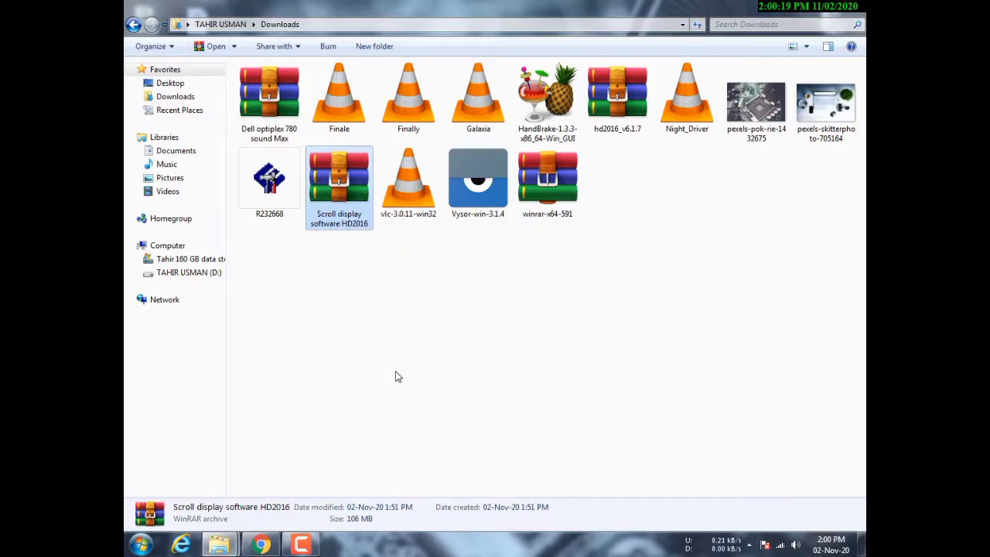
left_click(851, 9)
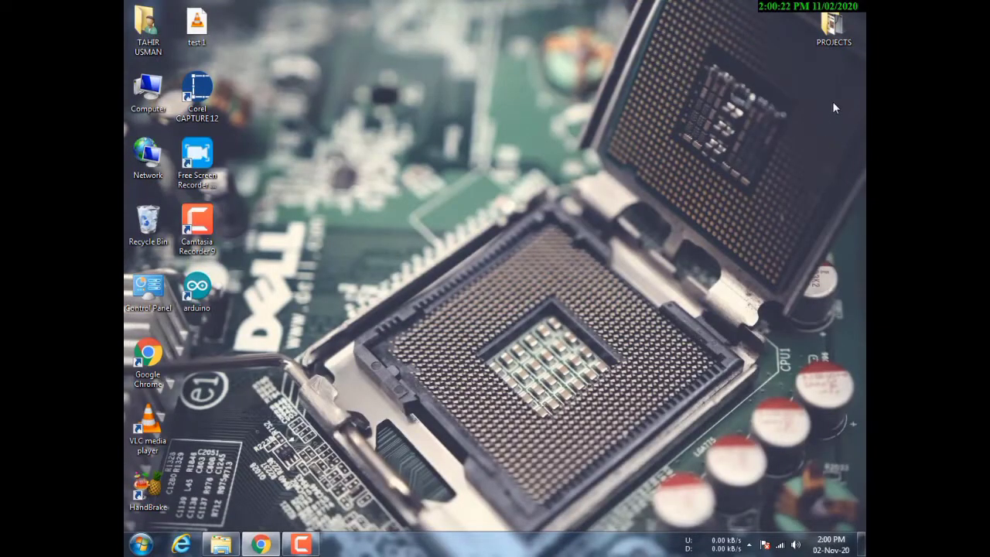
right_click(832, 109)
left_click(823, 154)
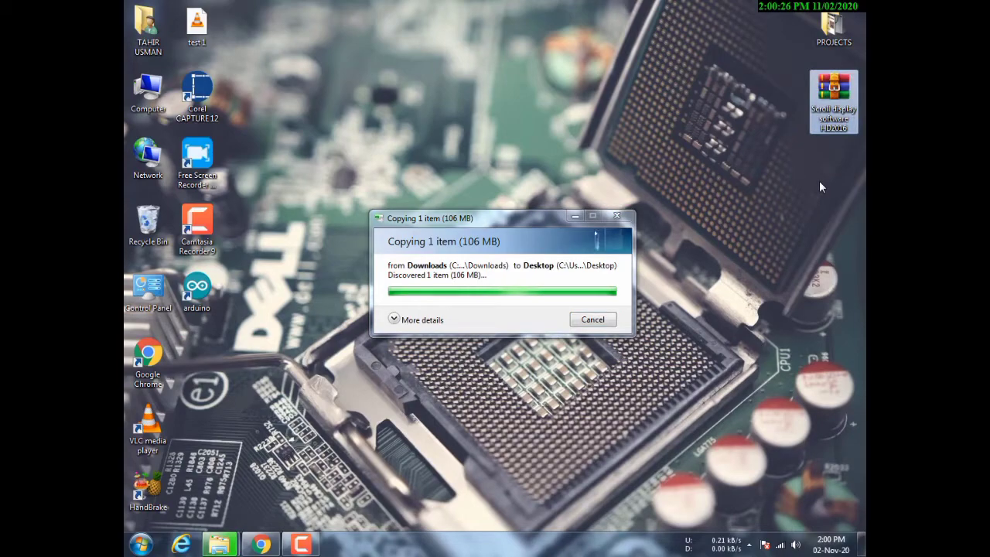
left_click(801, 195)
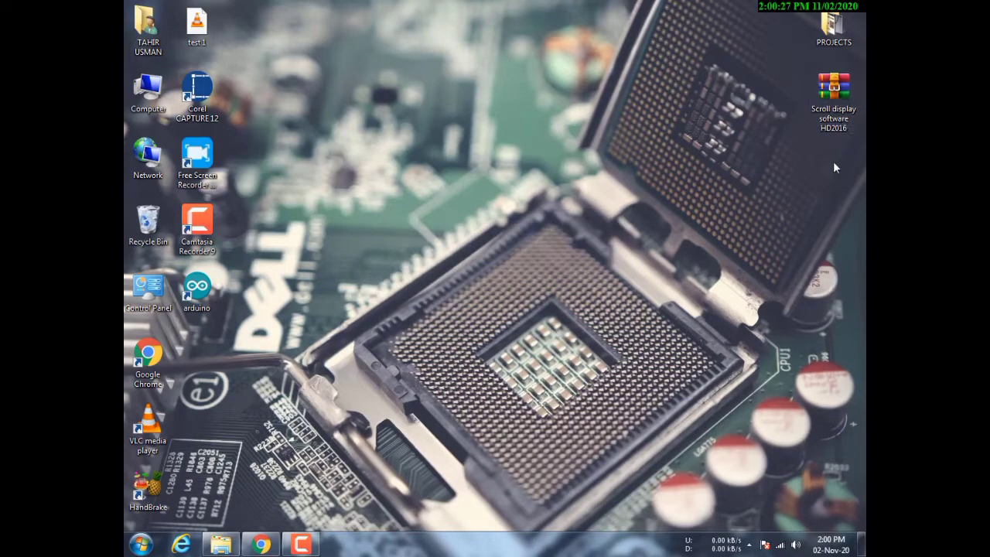
- Extract the archive on the desktop and place the new folder beside it
right_click(823, 114)
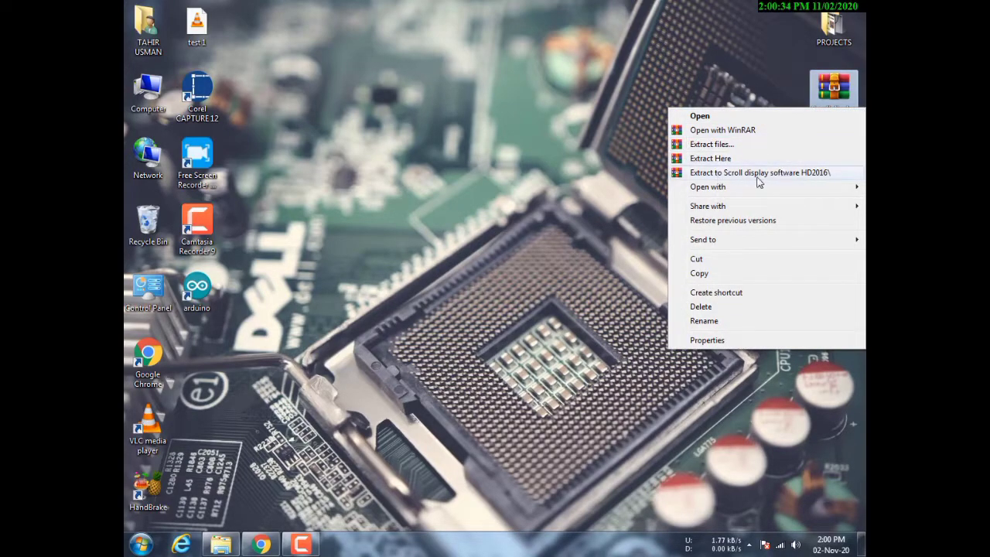
left_click(811, 175)
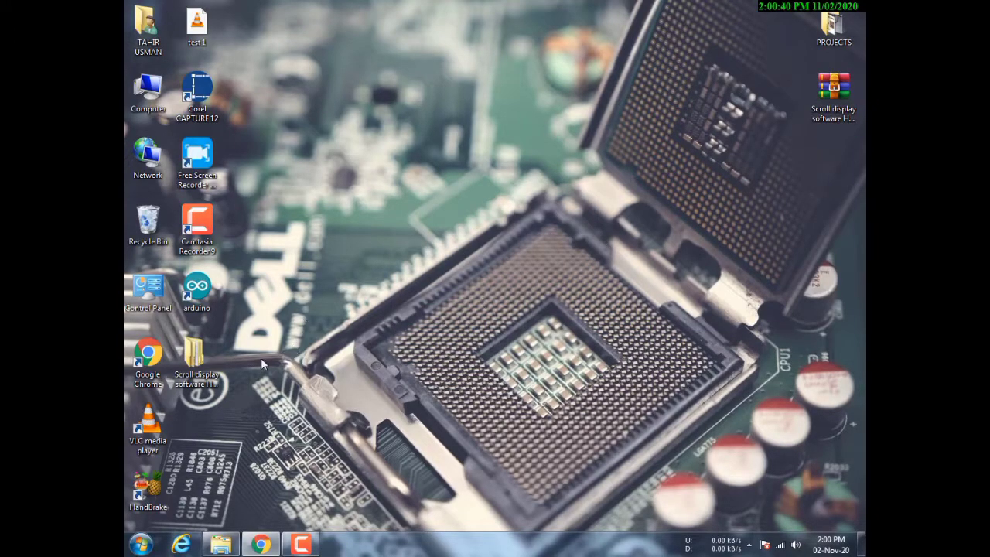
left_click_drag(249, 360, 838, 167)
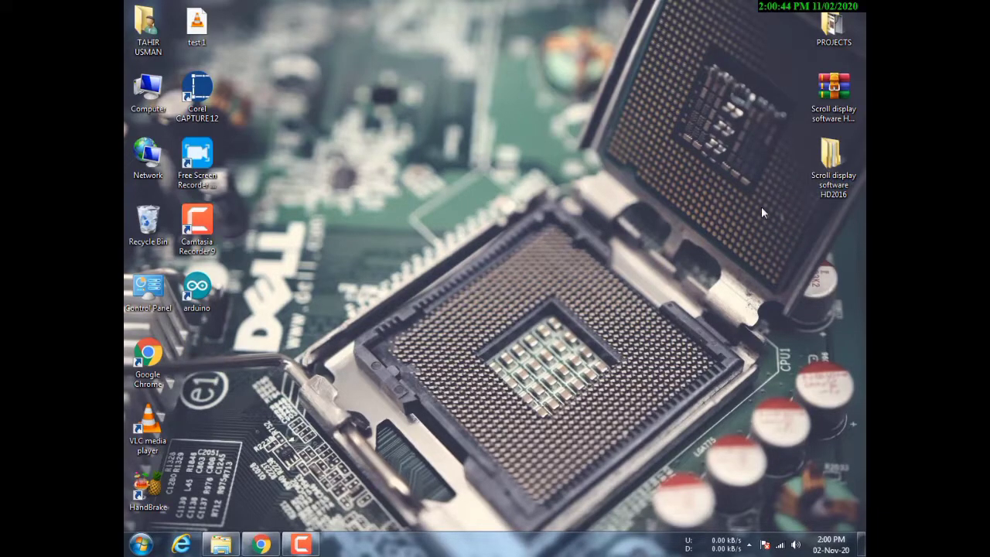
double_click(825, 185)
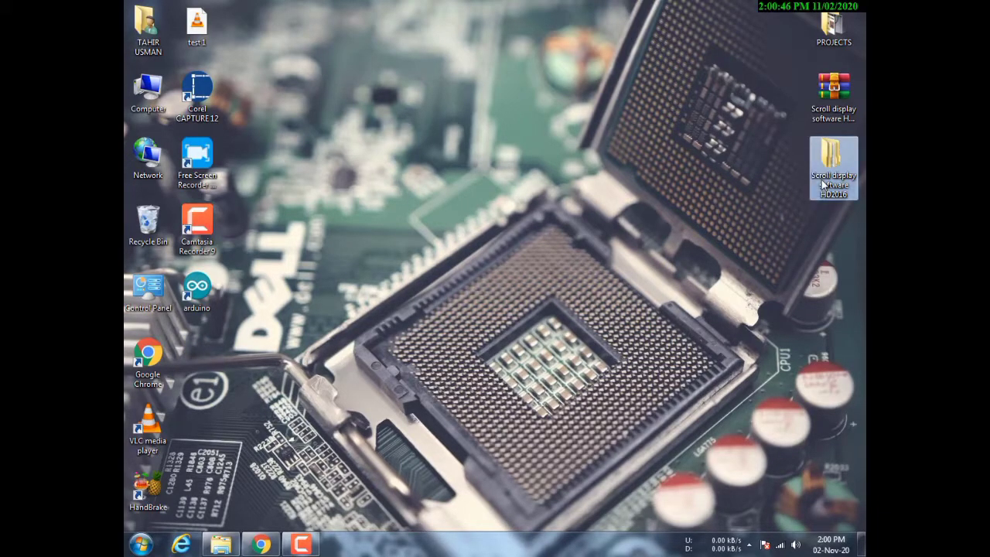
- Show the extracted folder and its inner Scroll display software HD2016 folder as large icons
right_click(508, 168)
mouse_move(523, 175)
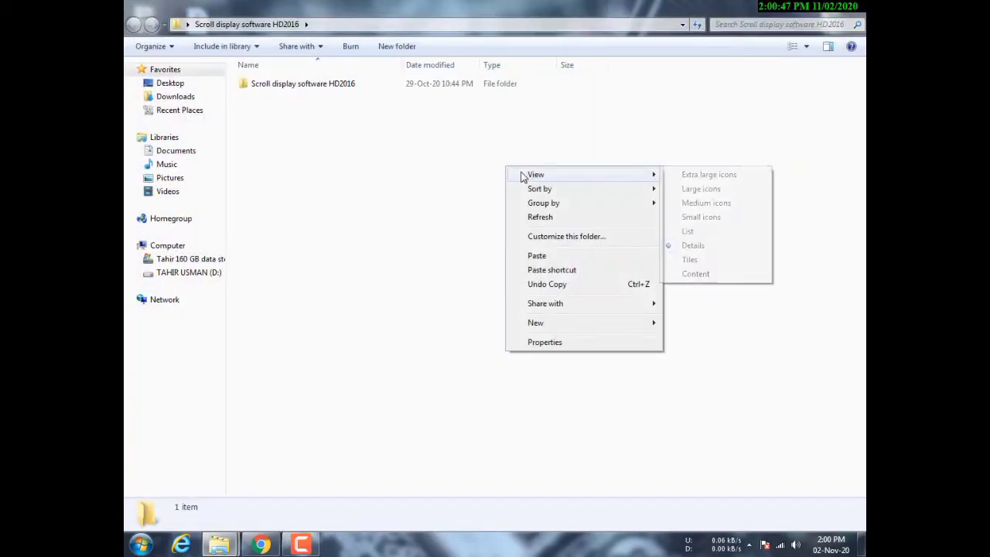
left_click(674, 191)
double_click(294, 88)
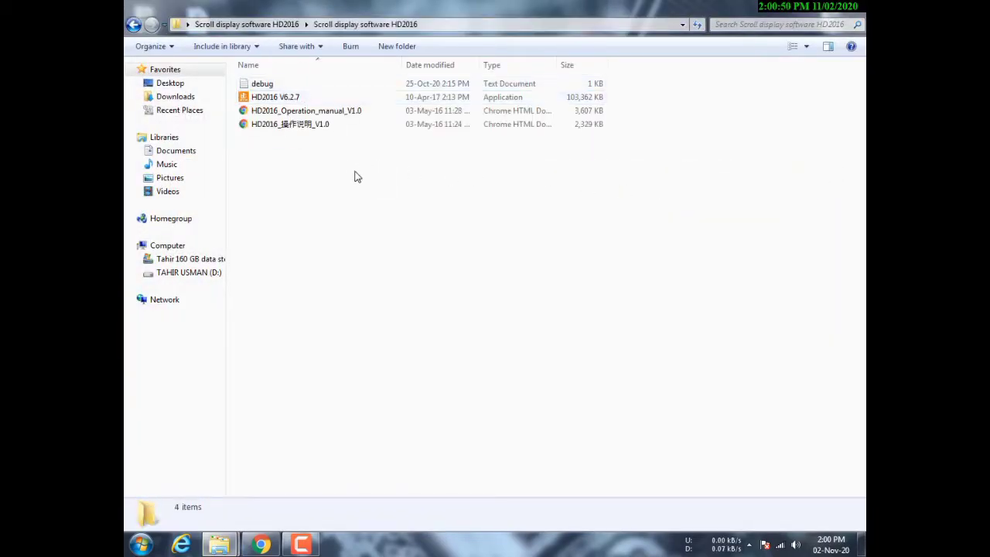
right_click(358, 174)
mouse_move(387, 183)
left_click(560, 205)
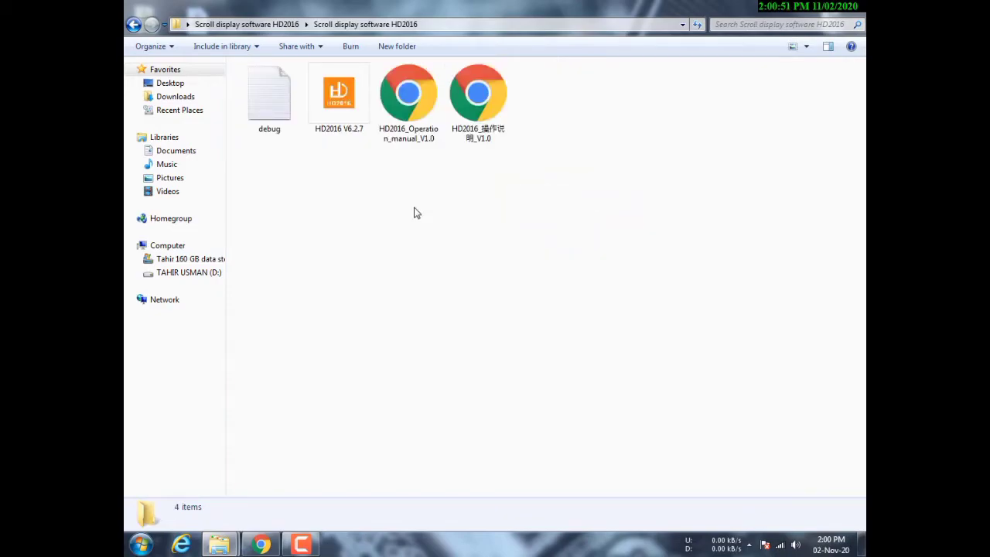
- Select the HD2016 V6.2.7 installer and run it
left_click(343, 133)
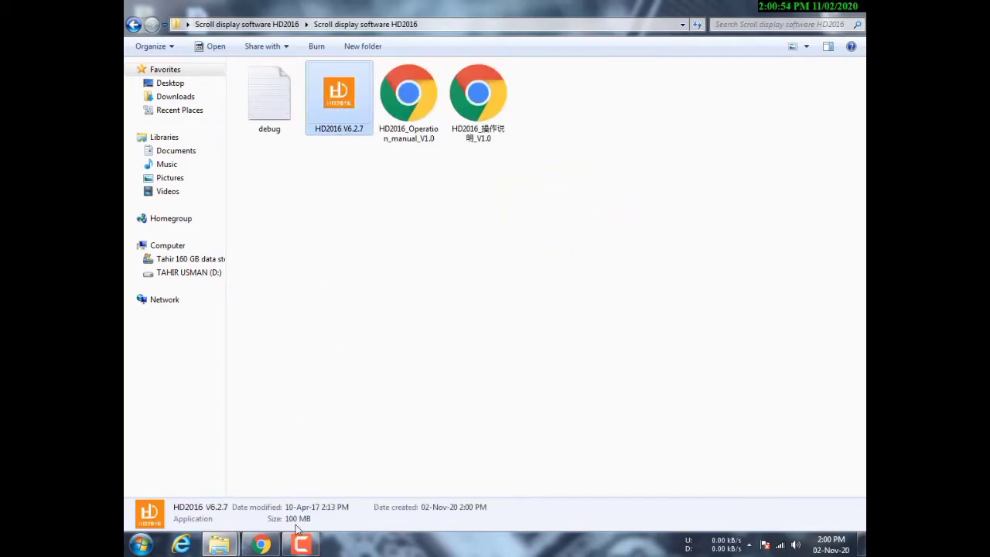
left_click(408, 176)
left_click(350, 127)
left_click(343, 256)
left_click(340, 118)
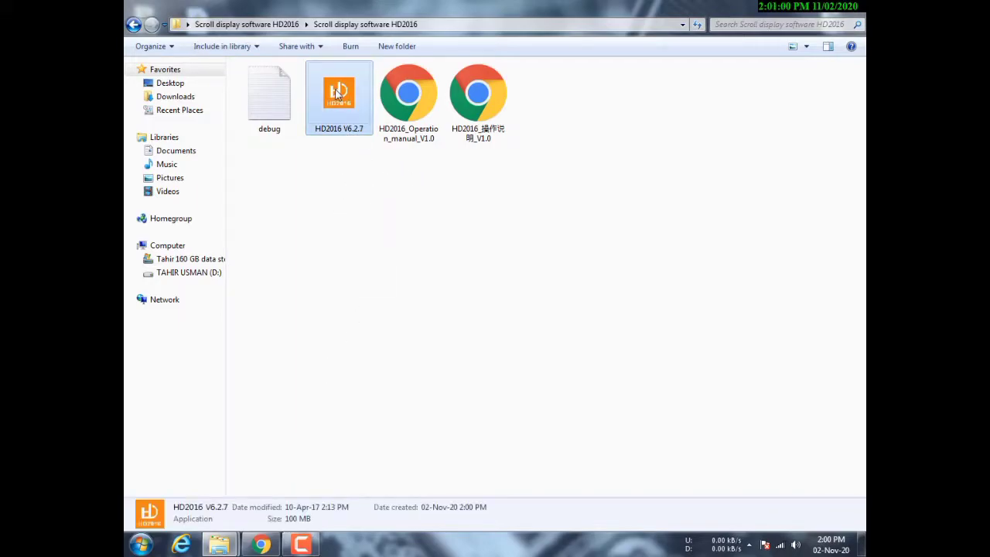
right_click(343, 93)
left_click(361, 101)
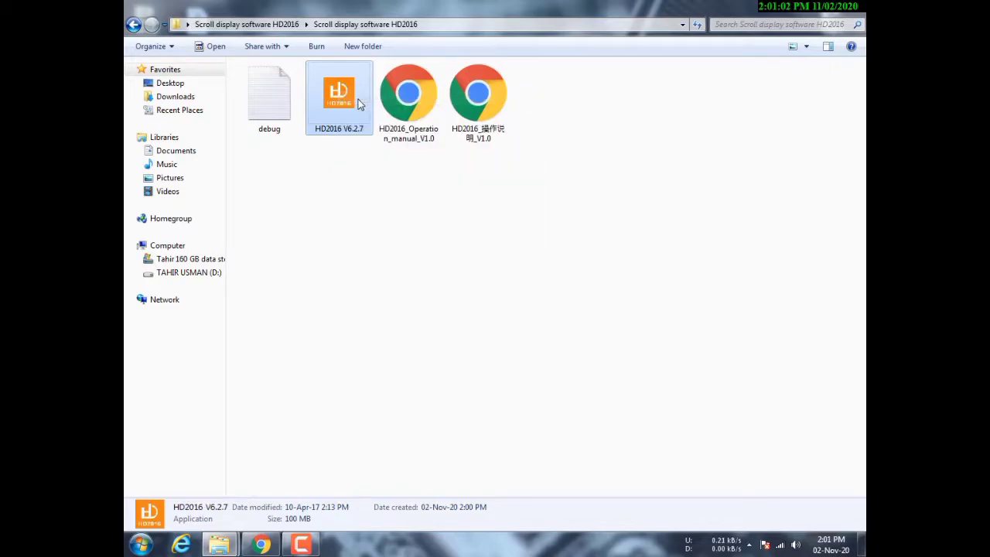
- Install HD2016 V6.2.7 in English to the default folder and finish, launching HD2016
left_click(500, 302)
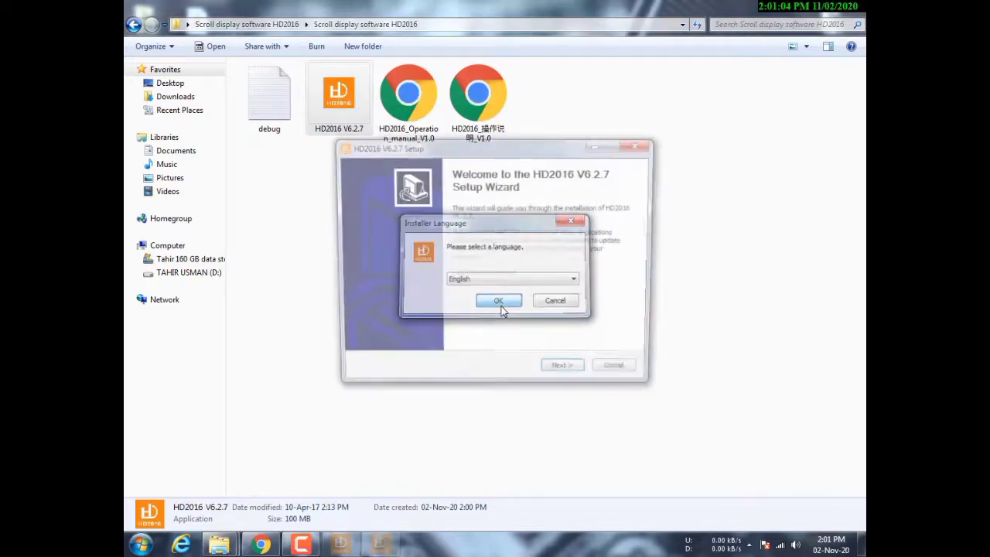
left_click(573, 375)
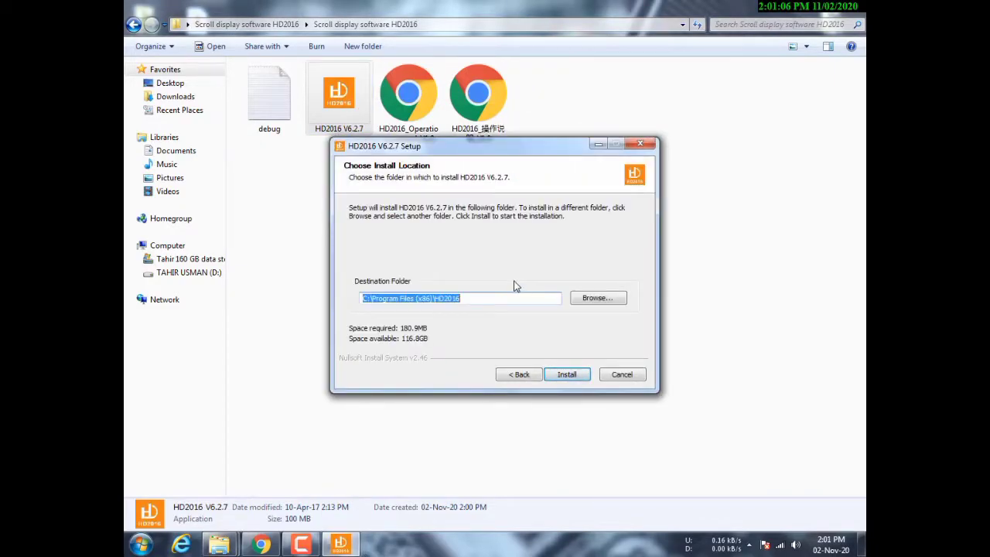
left_click(565, 377)
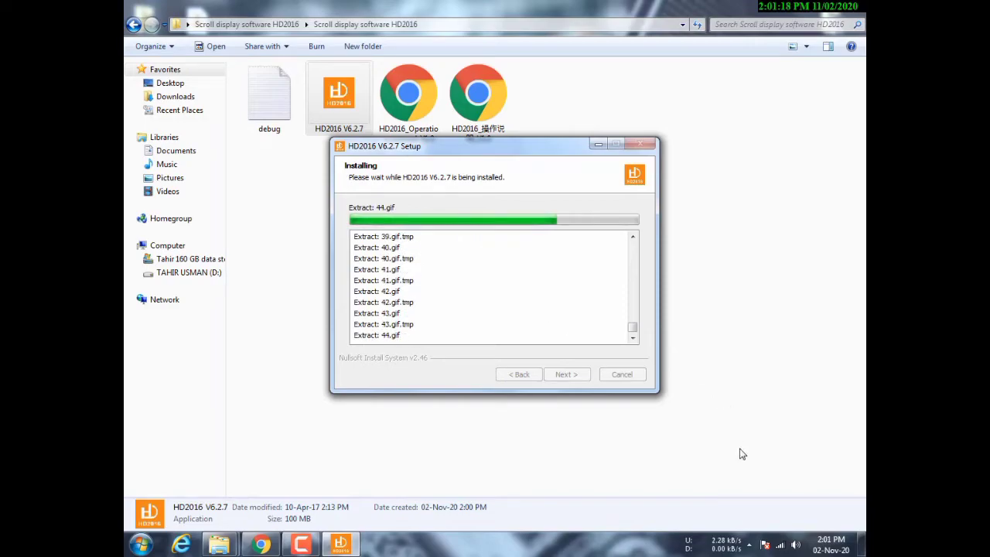
left_click(749, 545)
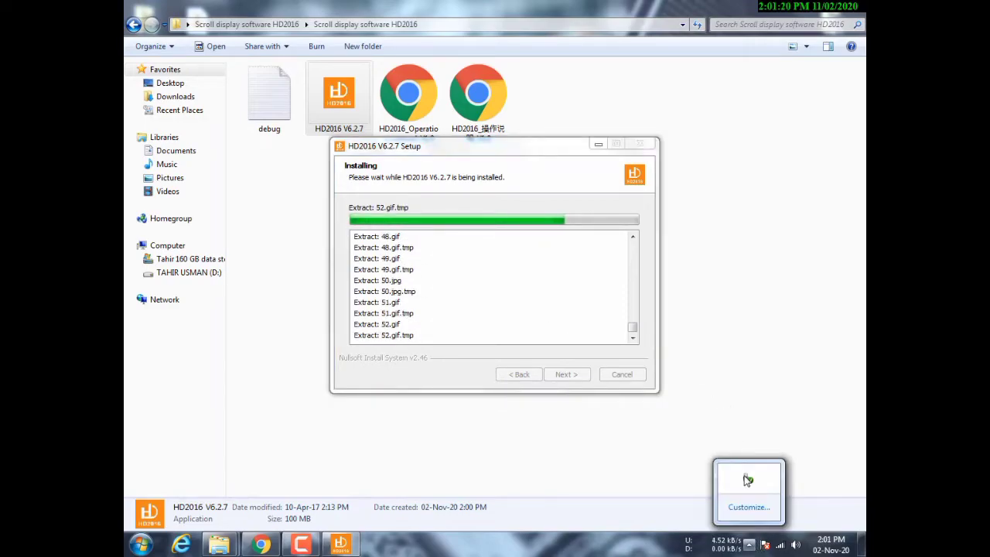
left_click(683, 475)
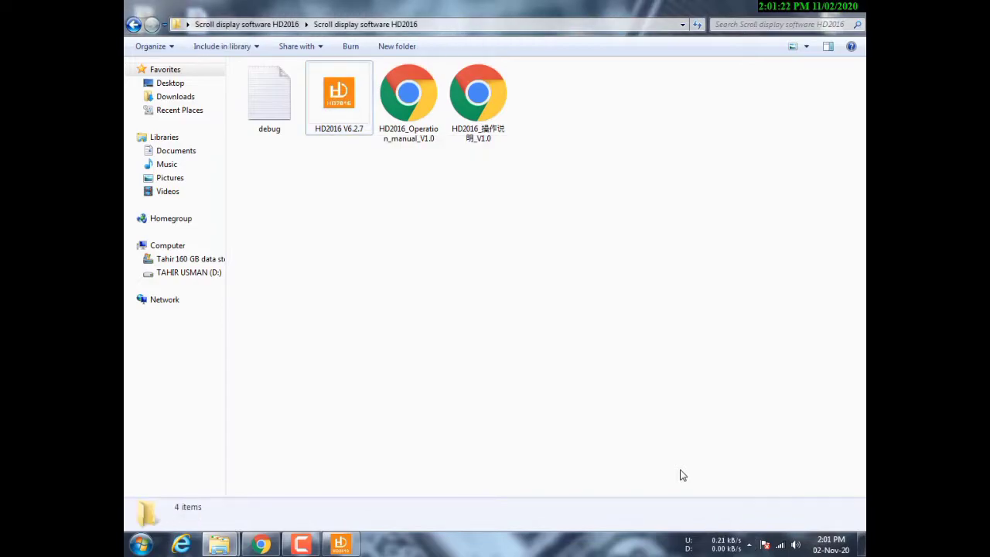
left_click(348, 546)
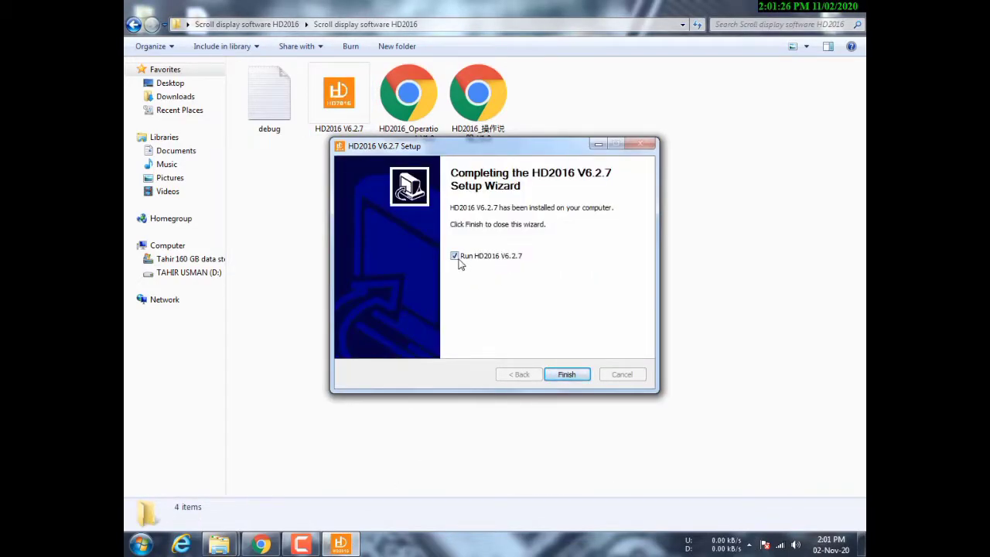
left_click(566, 373)
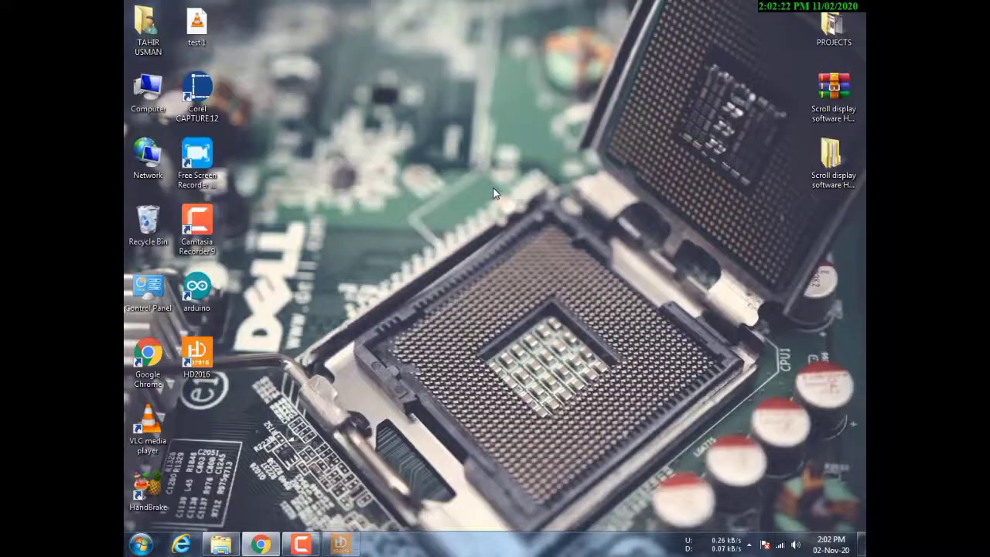
- Refresh the desktop and start HD2016 from its new desktop shortcut
right_click(486, 186)
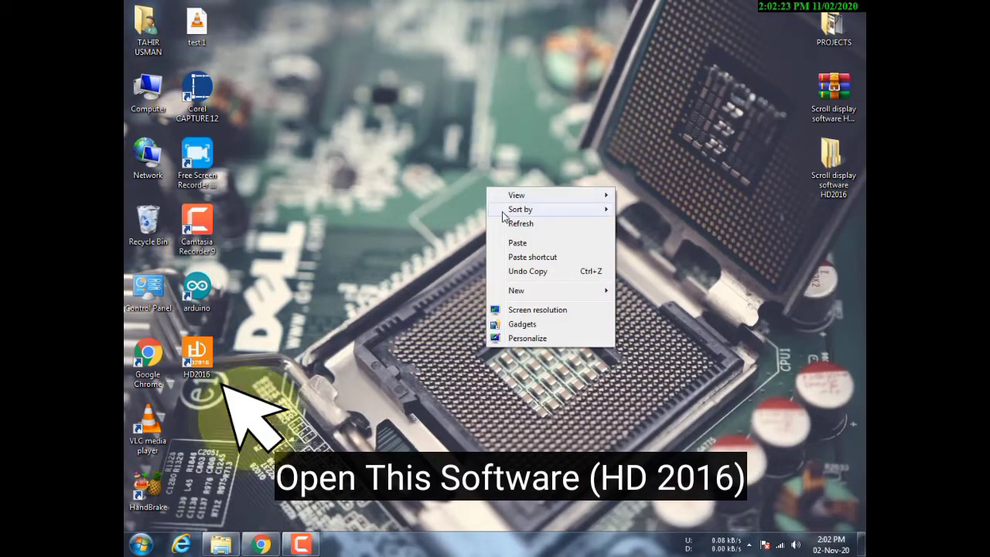
left_click(506, 220)
right_click(505, 219)
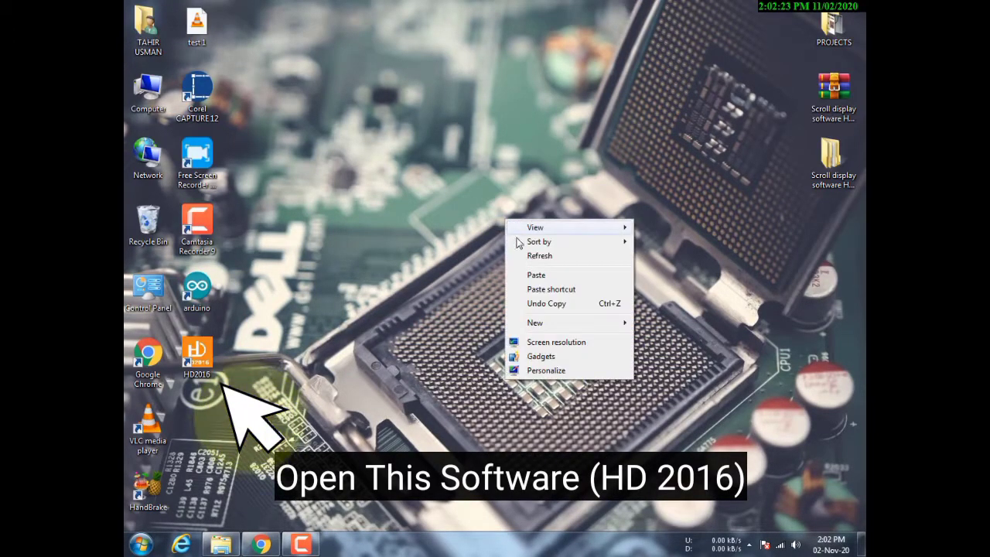
left_click(525, 256)
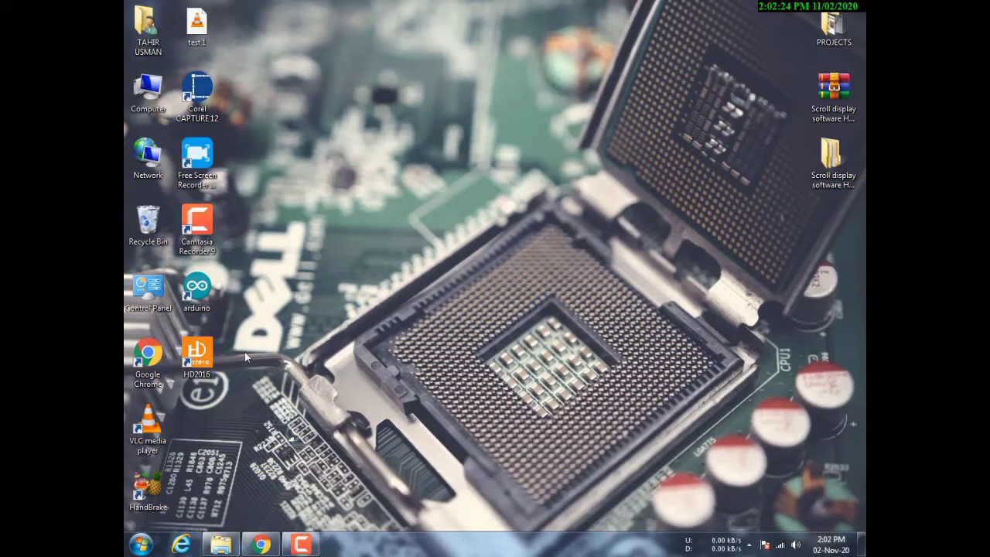
double_click(215, 358)
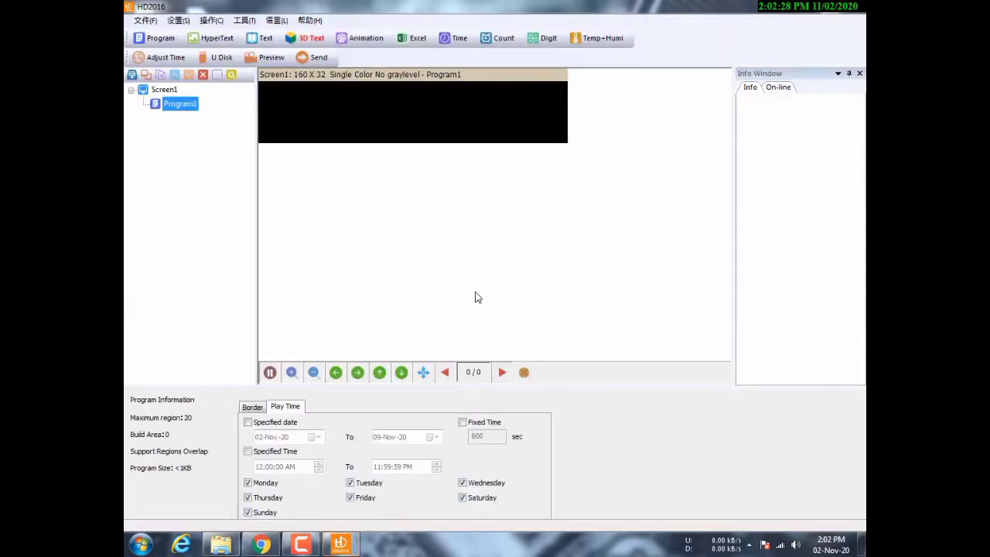
- Switch the HD2016 interface language from Chinese to English
left_click(146, 20)
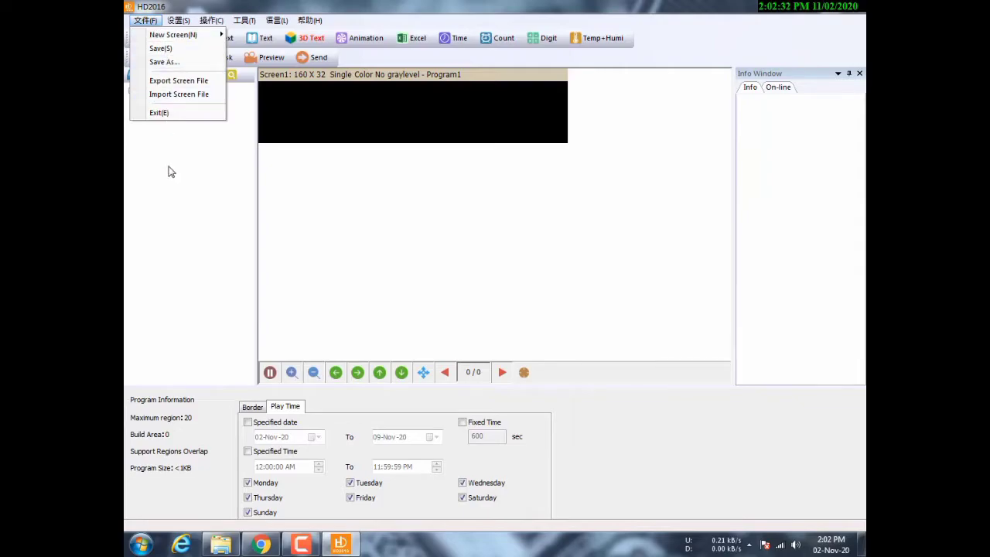
left_click(276, 20)
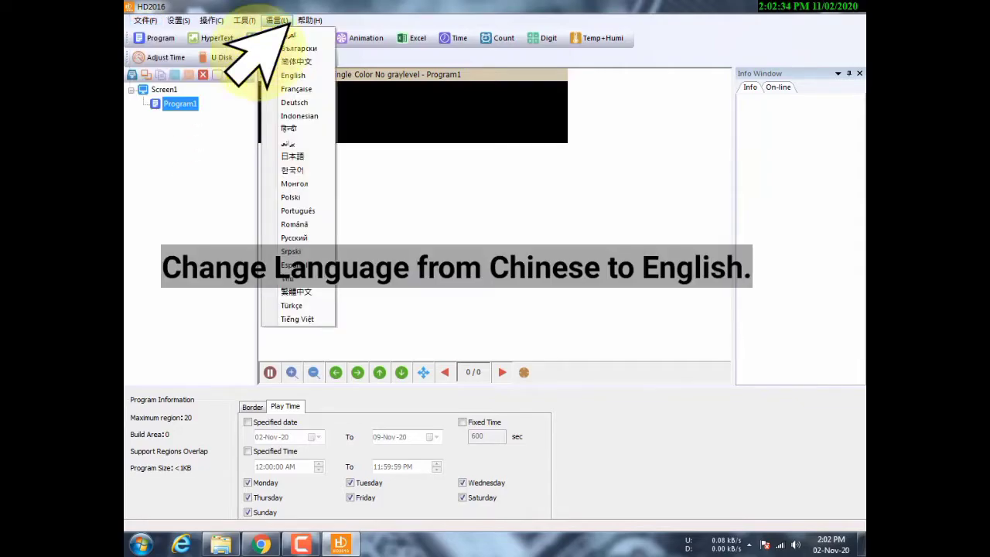
left_click(293, 77)
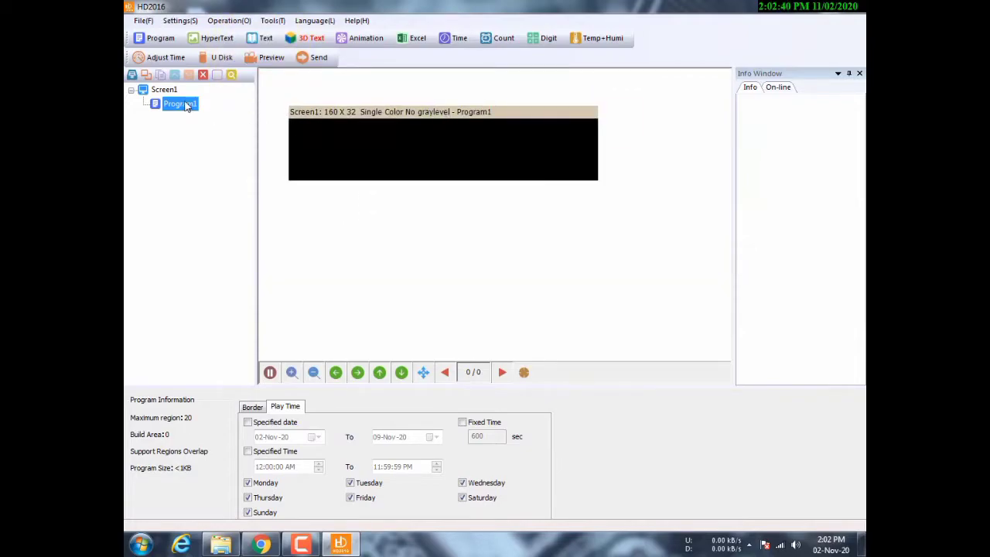
- Delete Screen1 and its program, confirming the deletion
left_click(166, 91)
key("Delete")
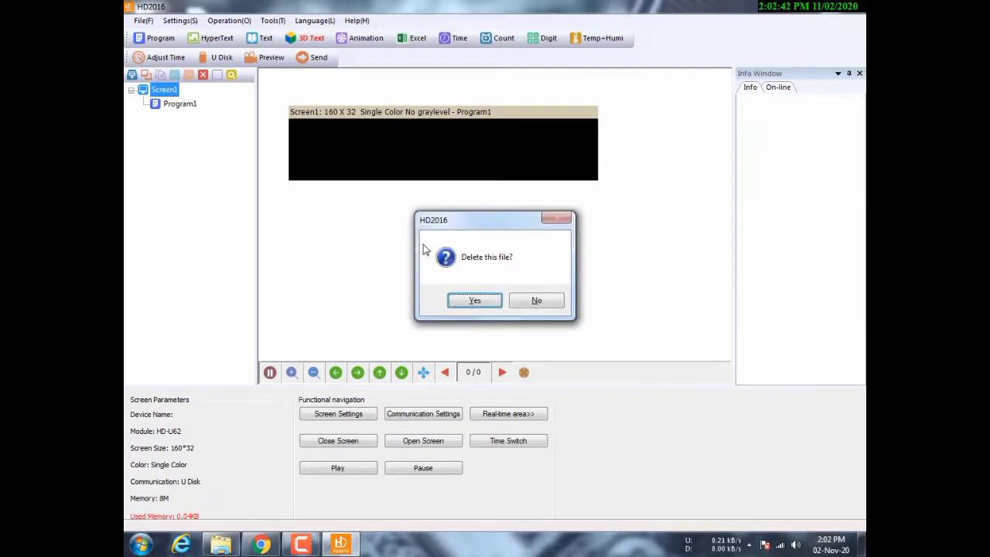
left_click(471, 300)
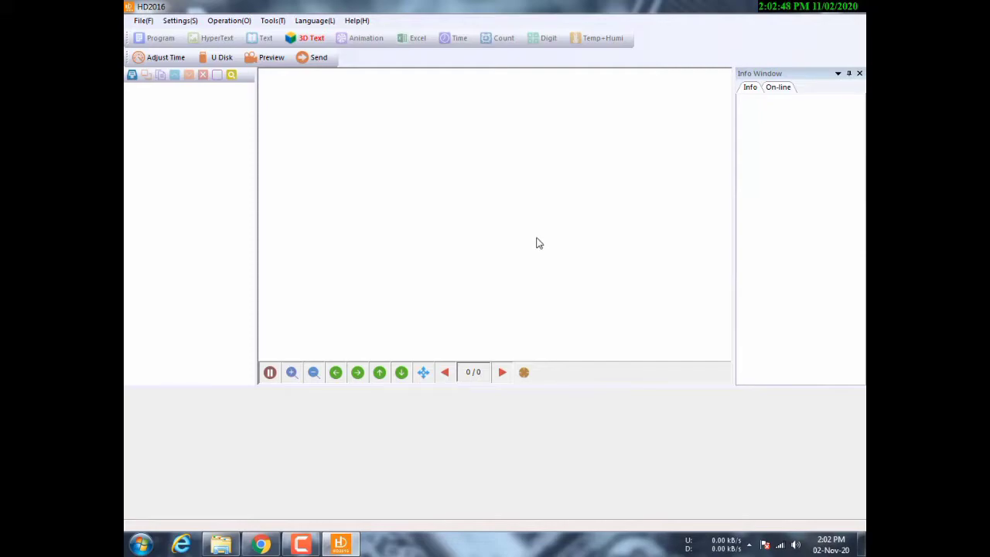
- Create a new screen and enter the authentication password to reach Screen Settings
left_click(150, 21)
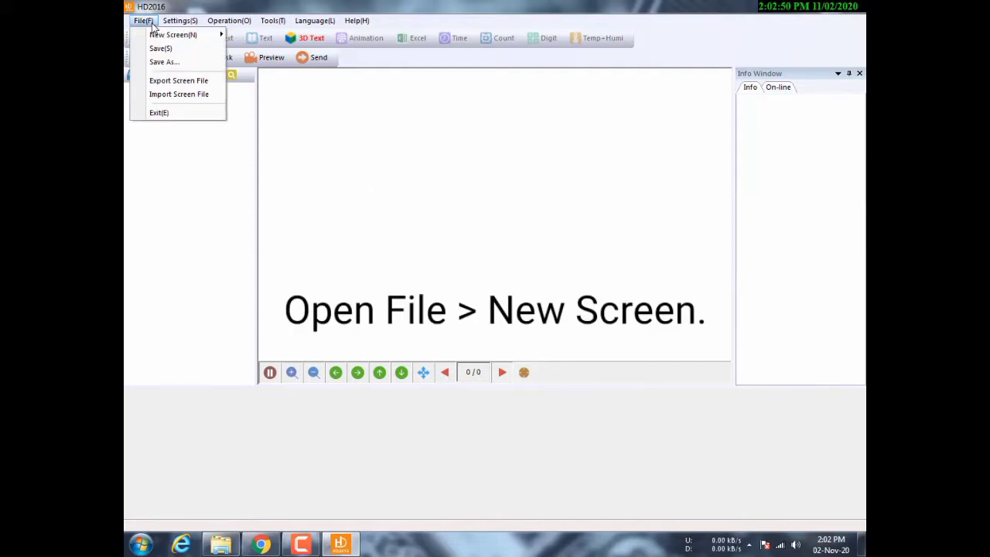
mouse_move(178, 43)
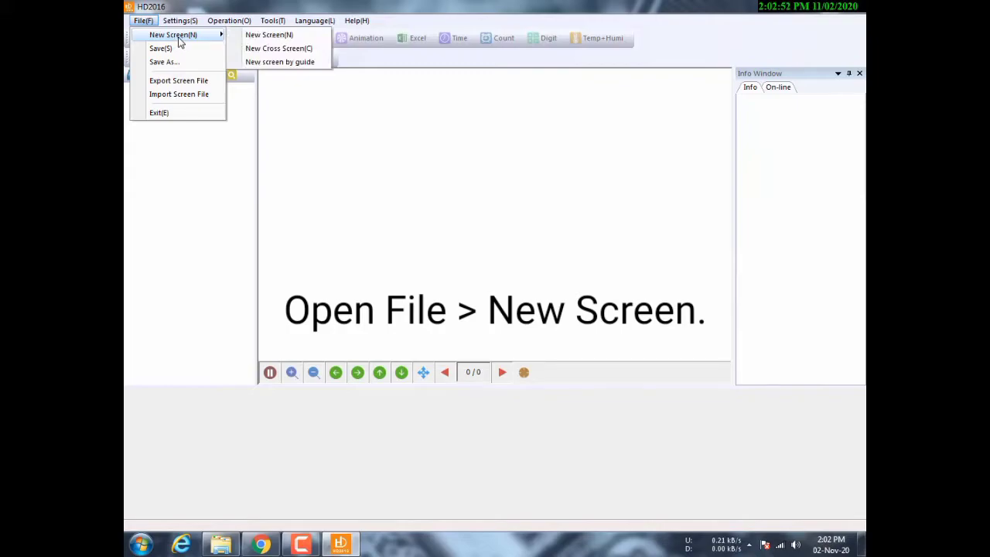
left_click(284, 37)
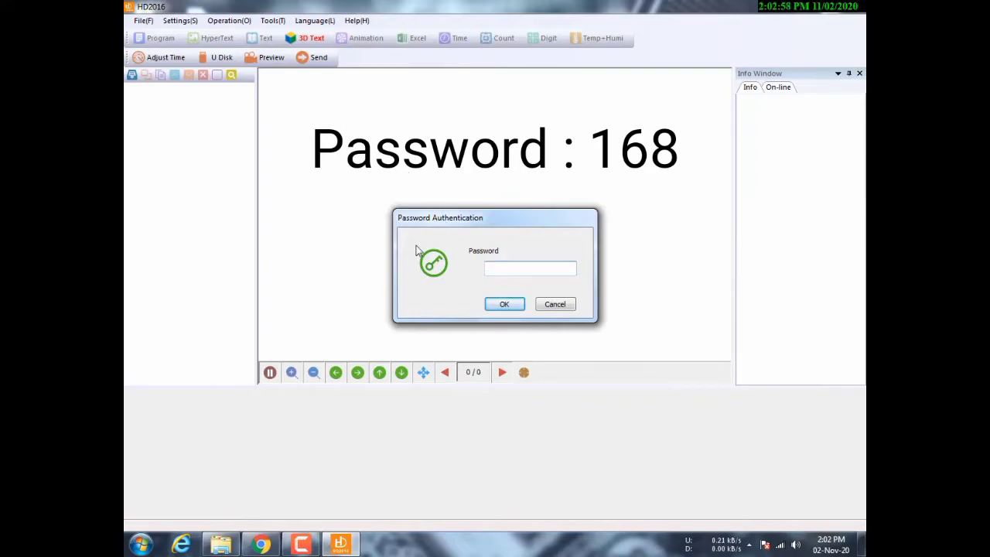
type("168")
left_click(503, 304)
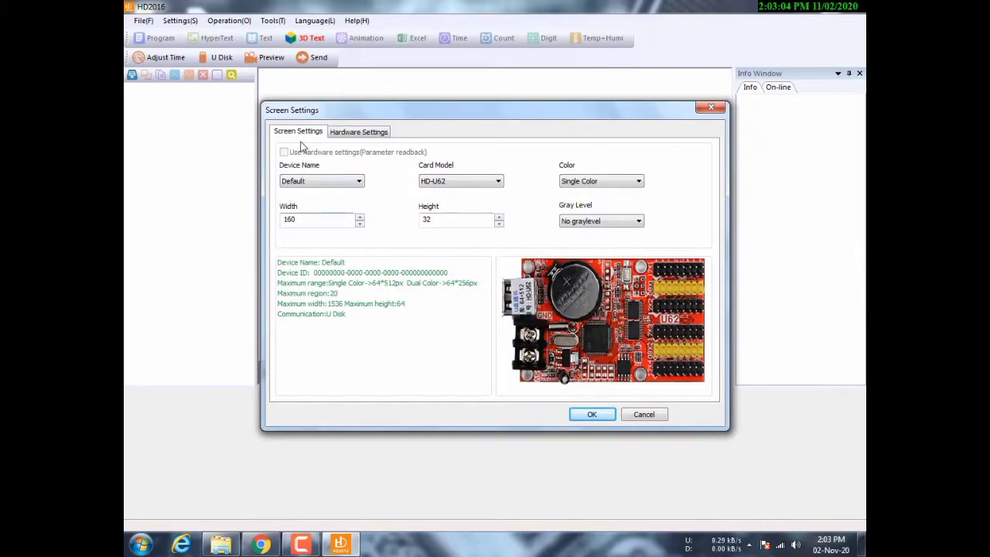
- Keep the device name Default and settle on HD-U6A as the card model
left_click(356, 184)
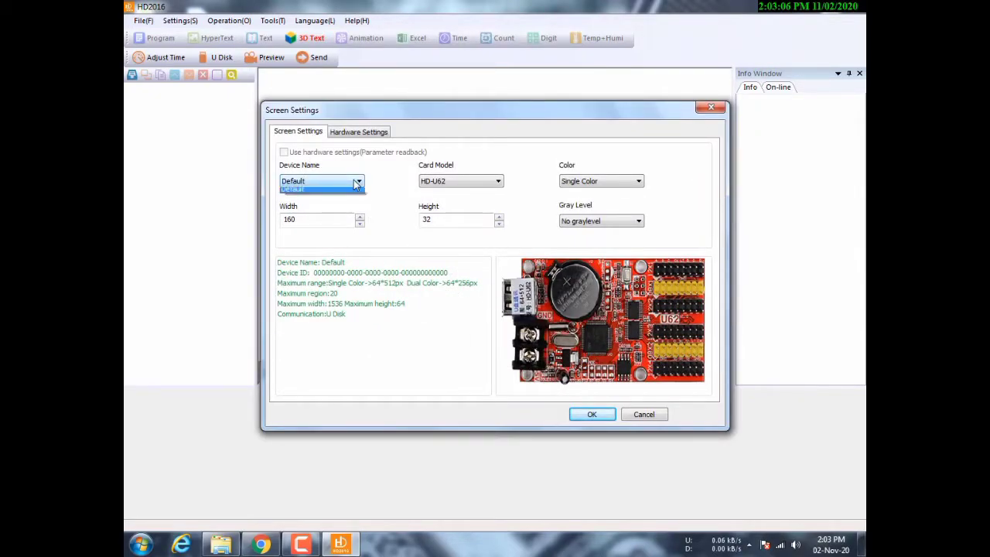
left_click(356, 184)
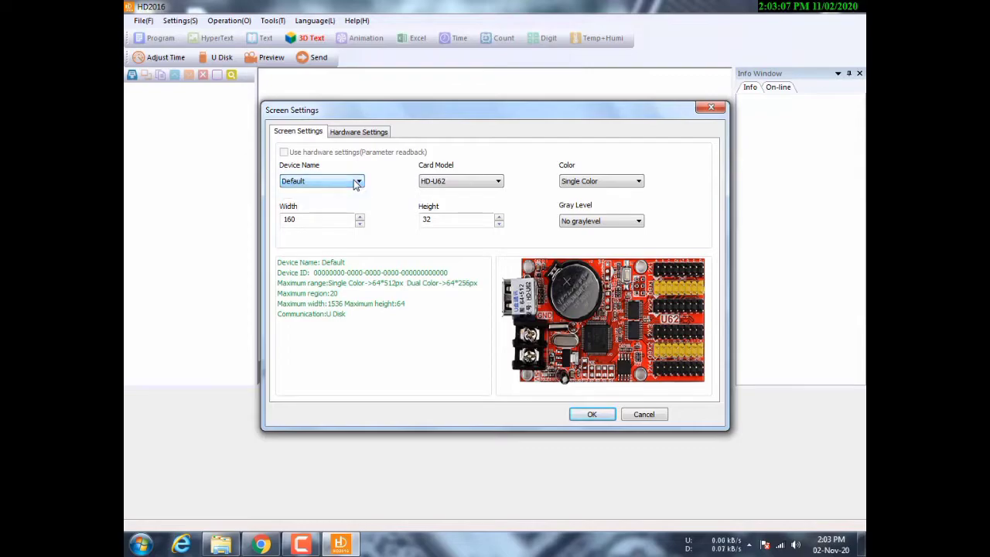
left_click(487, 187)
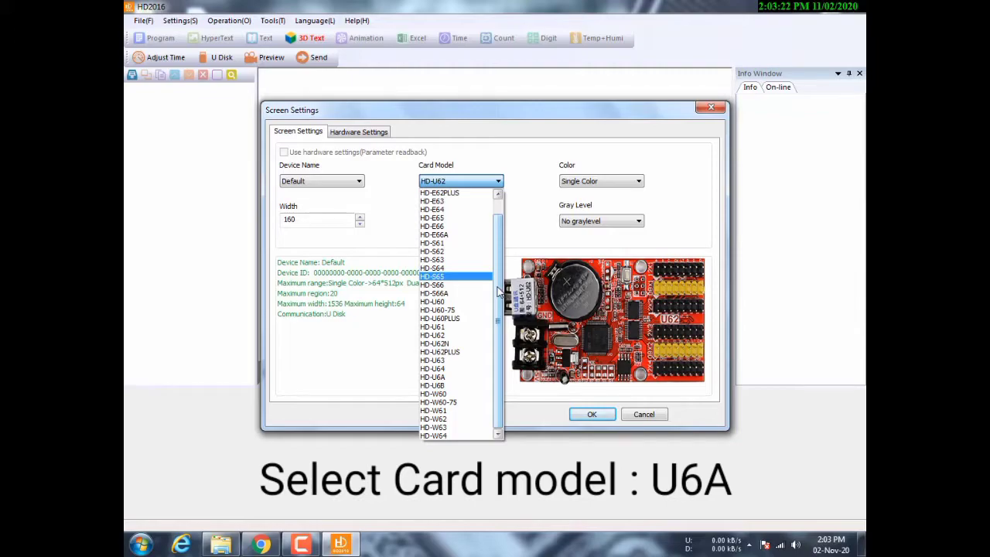
left_click(448, 378)
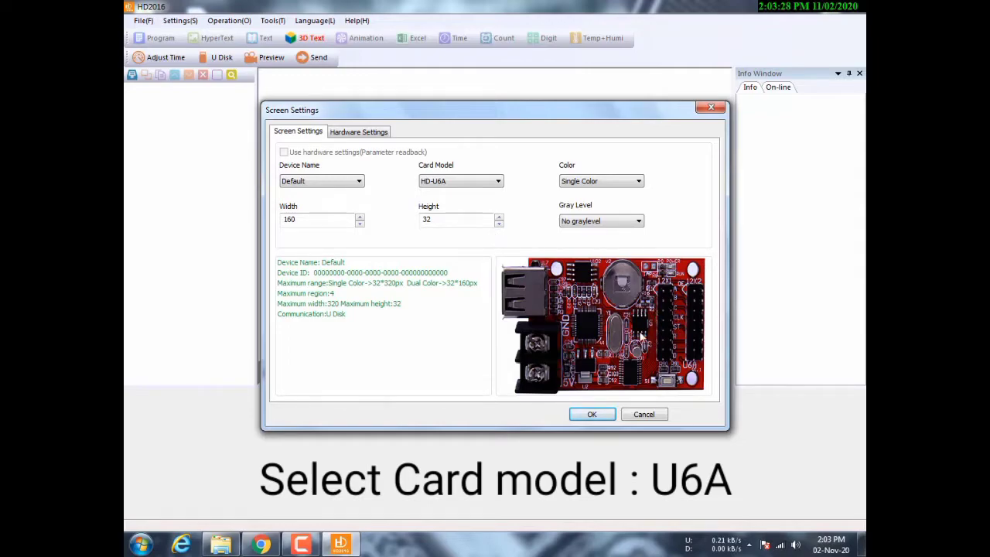
left_click(498, 181)
left_click(488, 195)
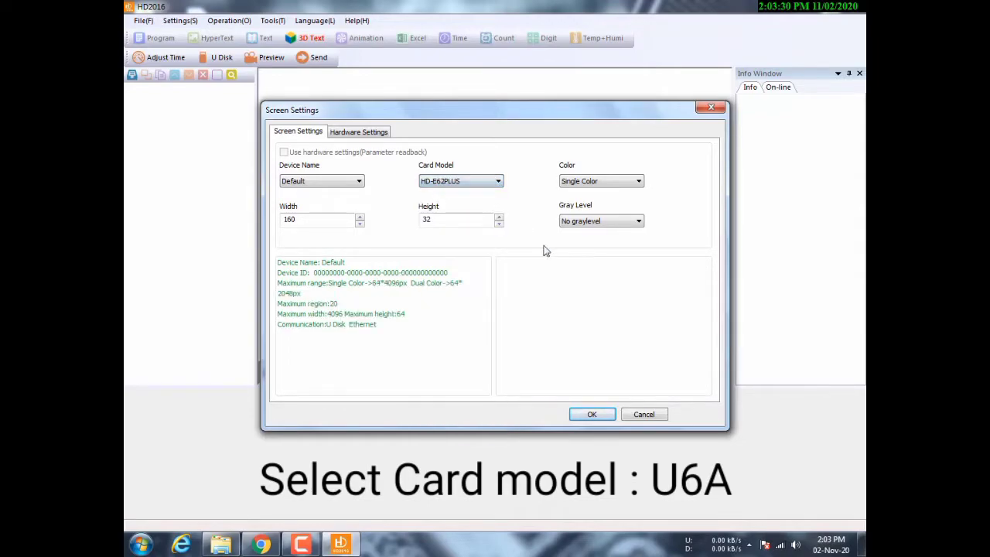
left_click(498, 181)
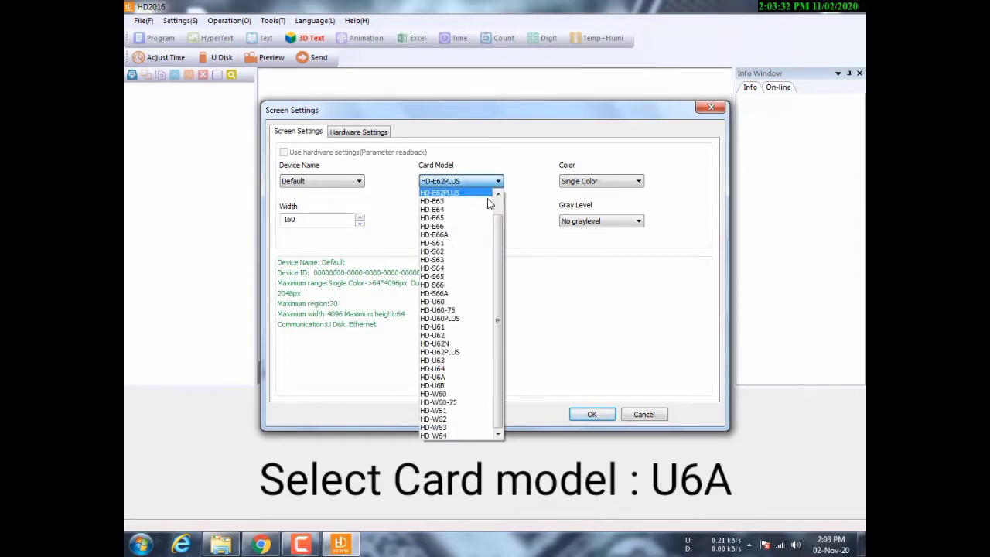
left_click(469, 273)
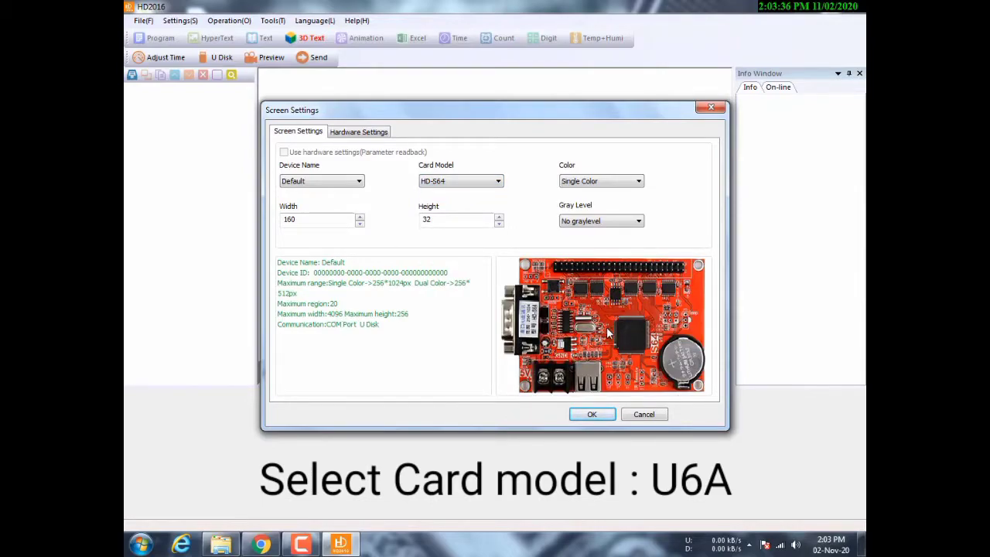
left_click(499, 181)
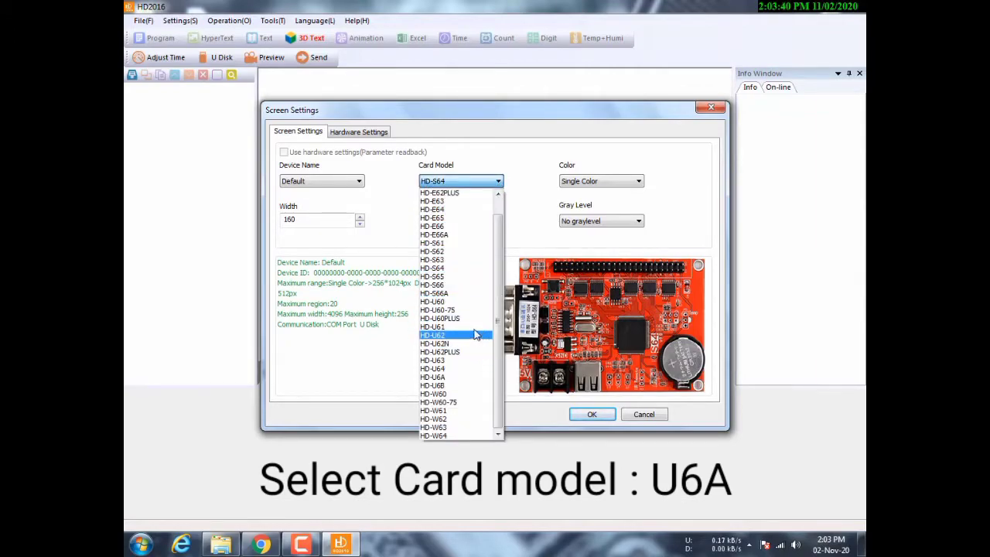
left_click(433, 377)
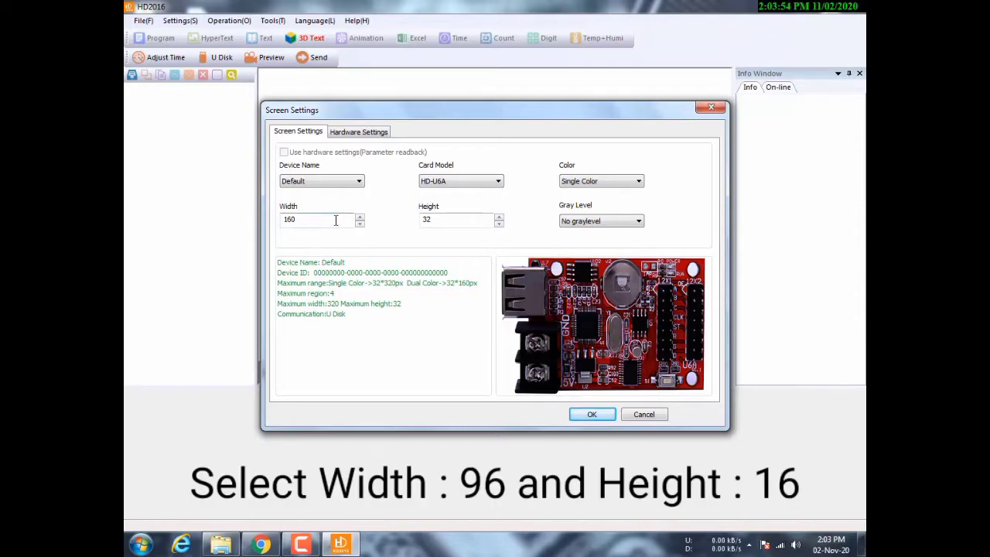
- Set the screen width to 96 and the height to 16 pixels
left_click(359, 224)
left_click(360, 223)
left_click(360, 224)
left_click(359, 223)
left_click(360, 217)
left_click(359, 217)
left_click(499, 224)
left_click(454, 217)
left_click(500, 224)
left_click(463, 217)
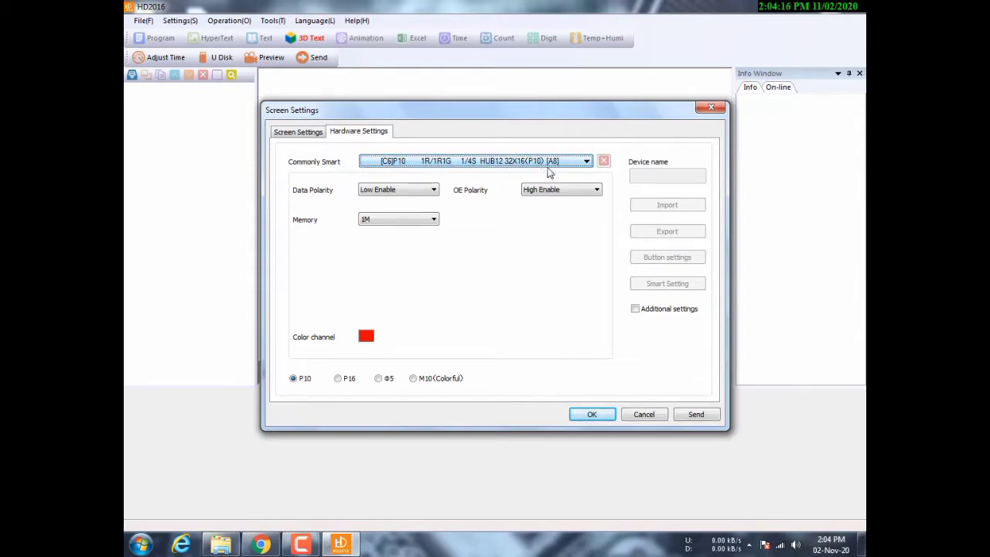
- Keep Low Enable data polarity and 1M memory, then confirm the screen settings
left_click(432, 192)
left_click(418, 199)
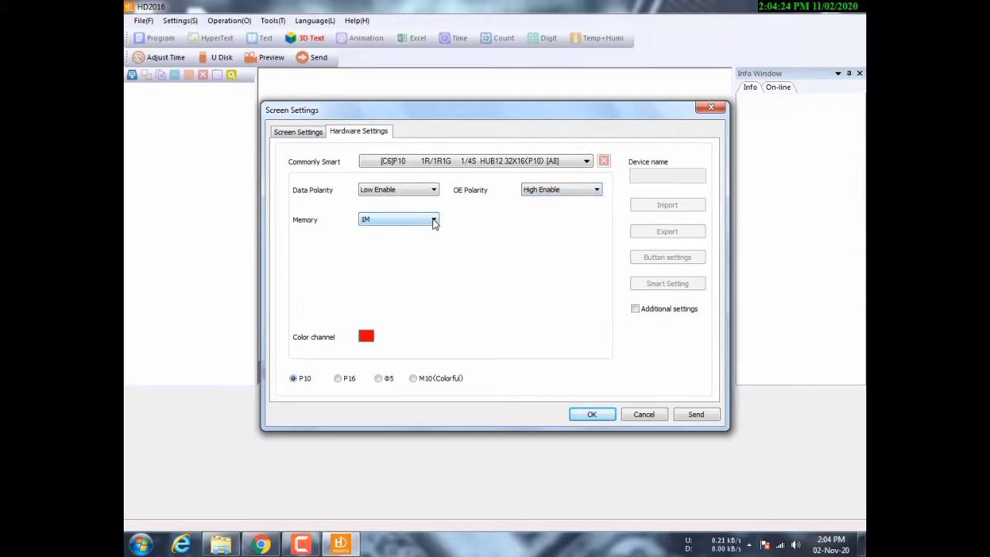
left_click(423, 223)
left_click(423, 231)
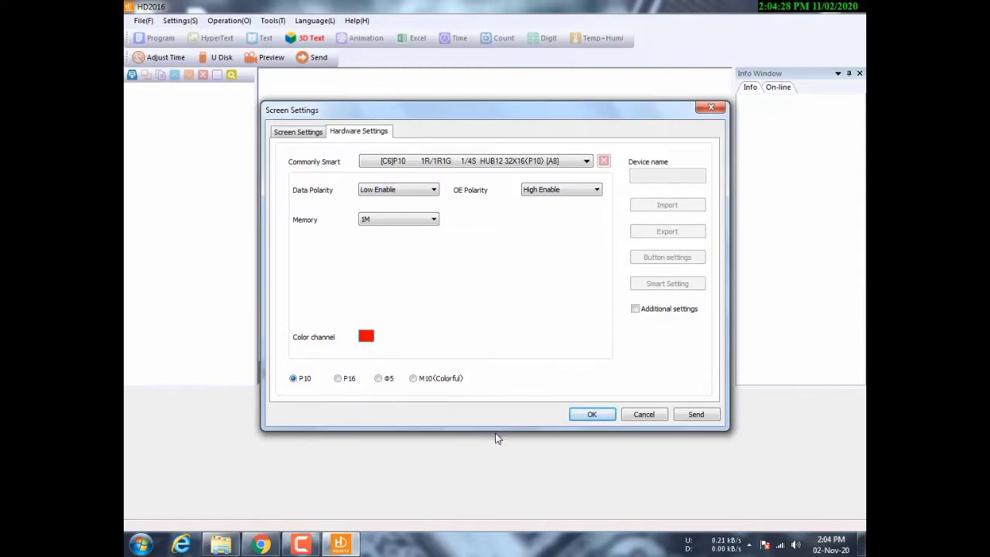
left_click(592, 416)
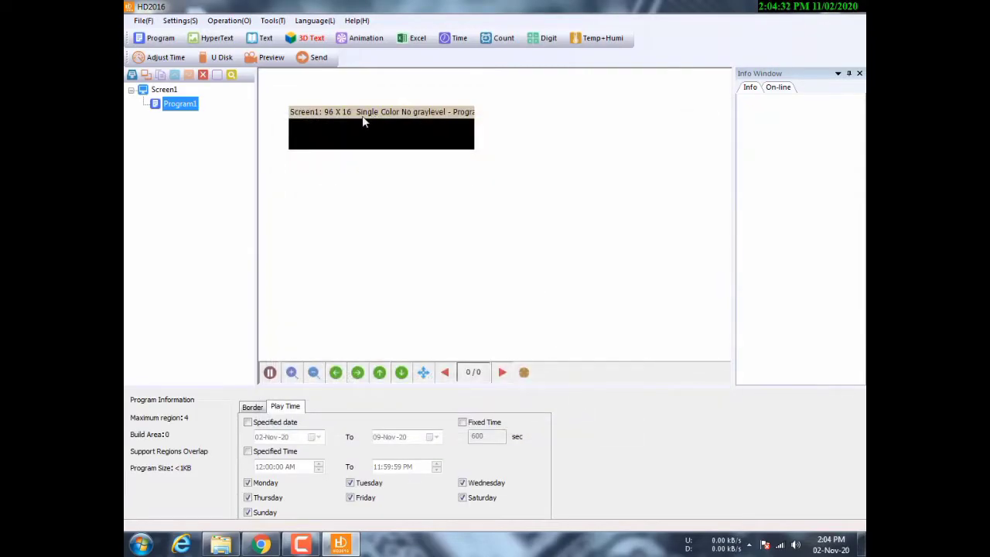
- Add a Text area reading 'ASPER TECH' and stretch it over the full 96x16 screen
left_click_drag(354, 116, 470, 186)
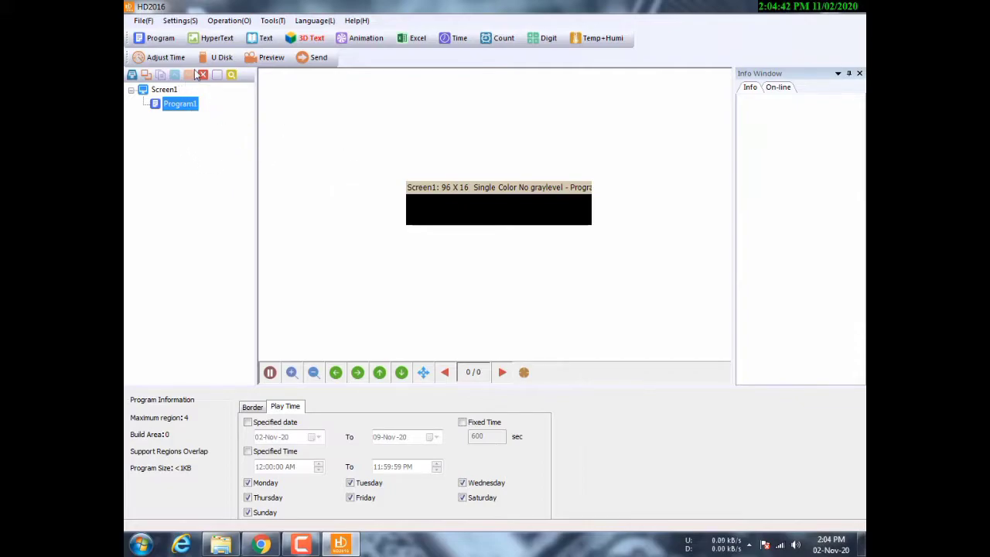
left_click(261, 38)
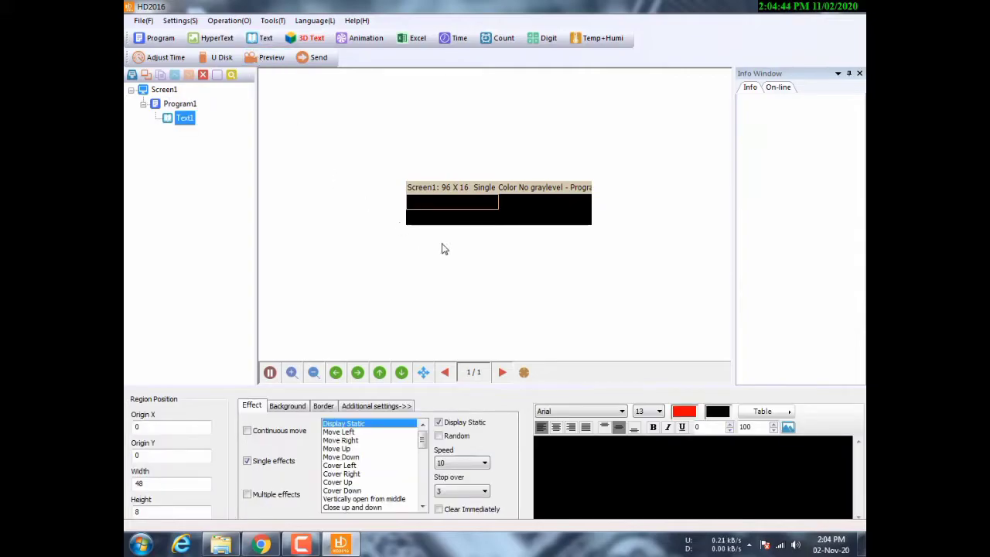
left_click(469, 203)
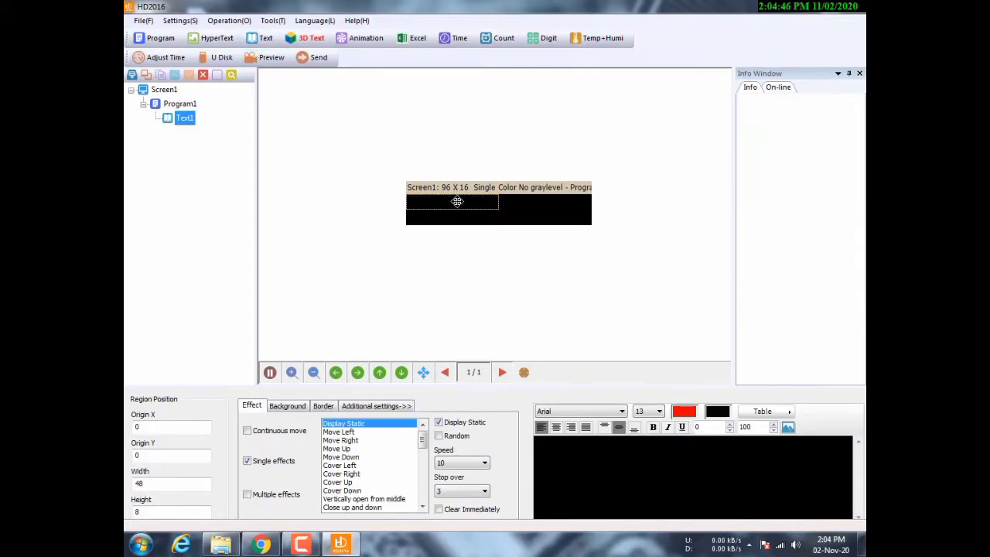
mouse_move(467, 208)
left_mouse_down()
mouse_move(476, 212)
mouse_move(454, 202)
left_mouse_up()
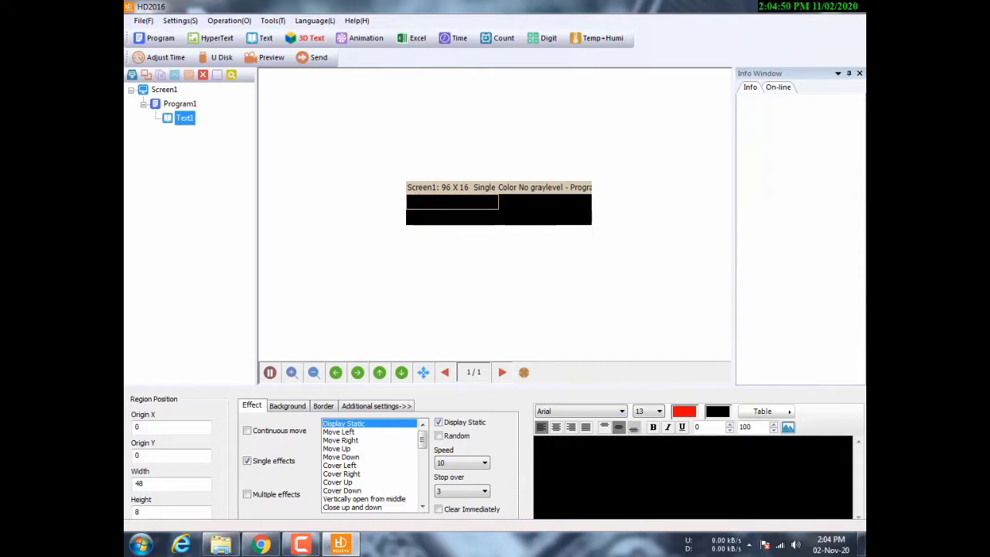
left_click(536, 443)
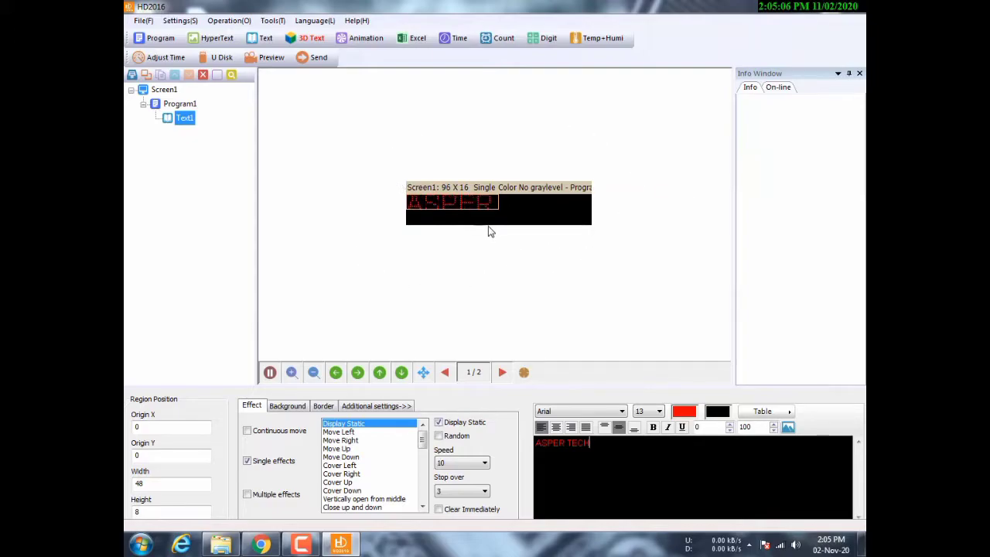
left_click_drag(499, 211, 632, 239)
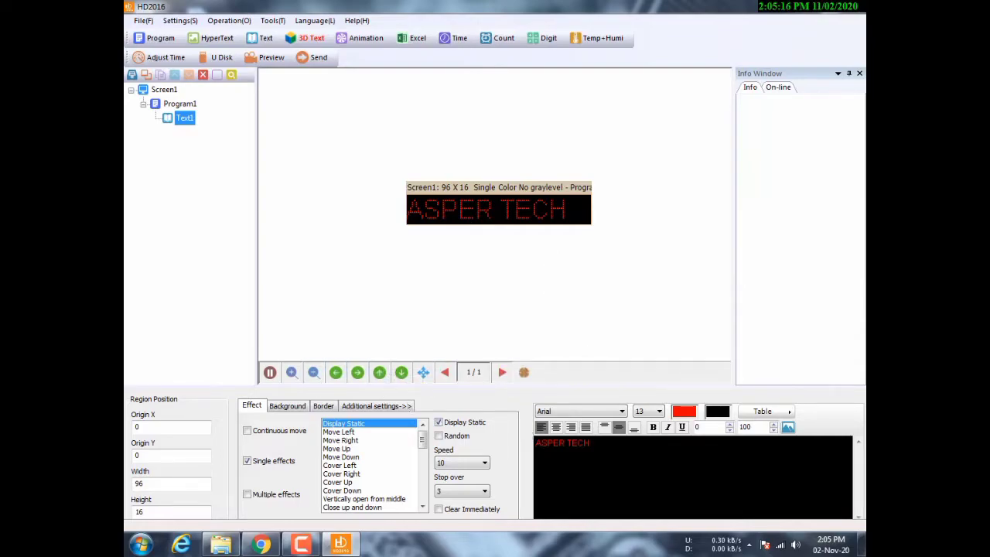
- Make the ASPER TECH text bold
left_click_drag(591, 443, 520, 447)
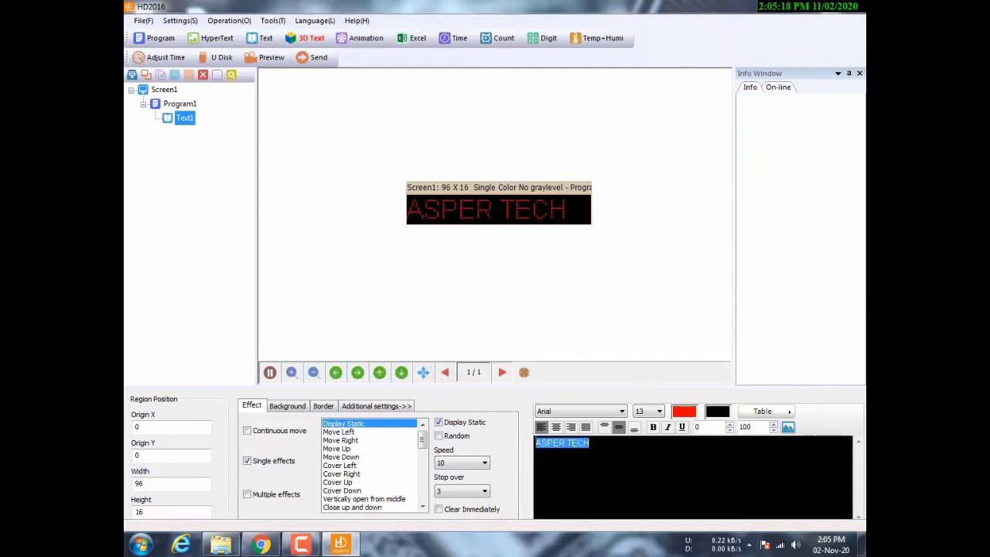
left_click(653, 428)
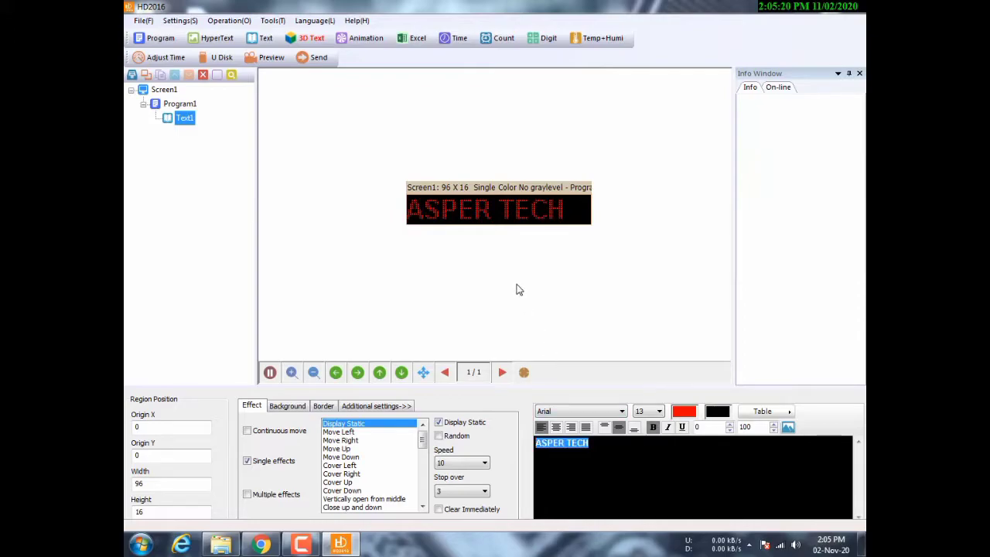
left_click(589, 443)
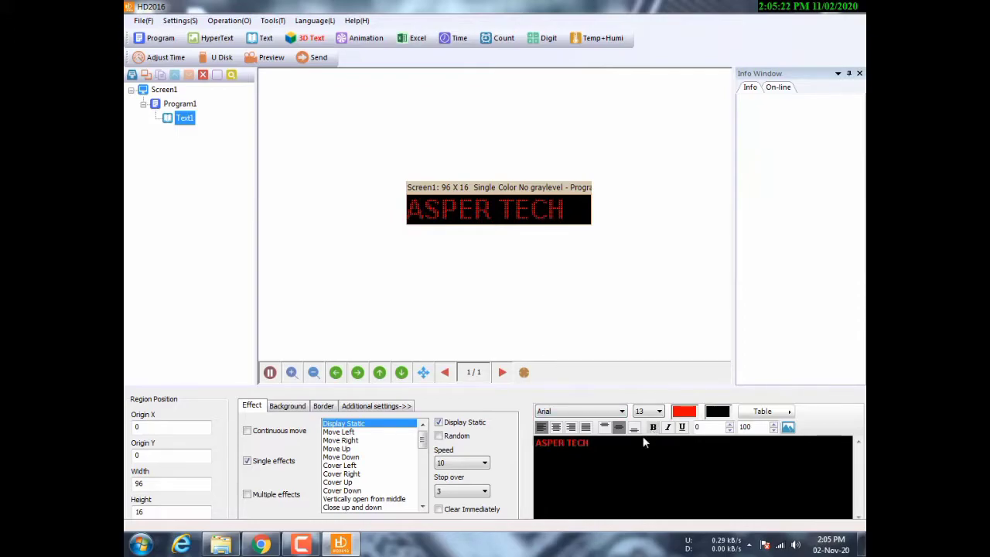
- Set the whole text's font size to 13, after trying 23 and 9
key("ctrl+a")
left_click(659, 412)
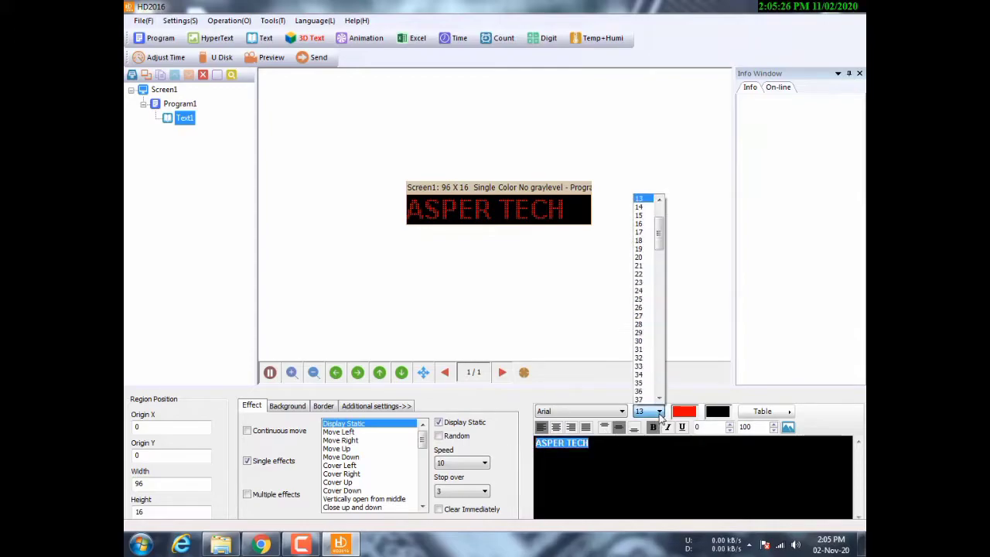
left_click(644, 282)
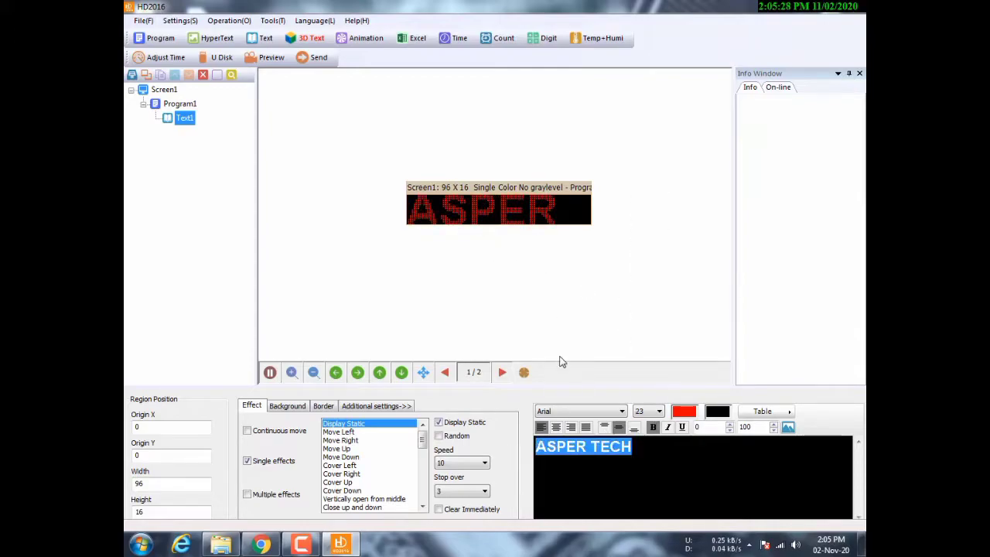
left_click(659, 413)
left_click_drag(660, 254, 660, 224)
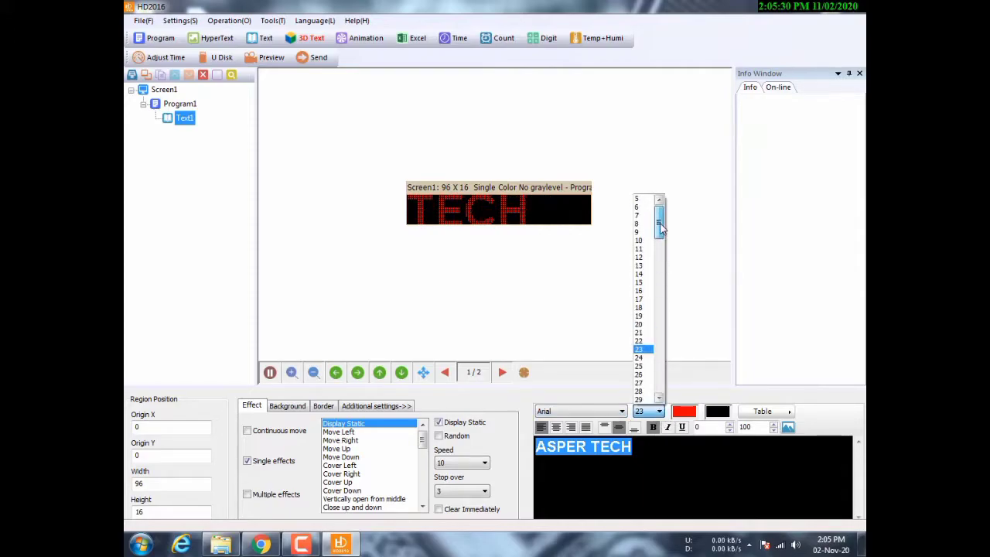
left_click(640, 231)
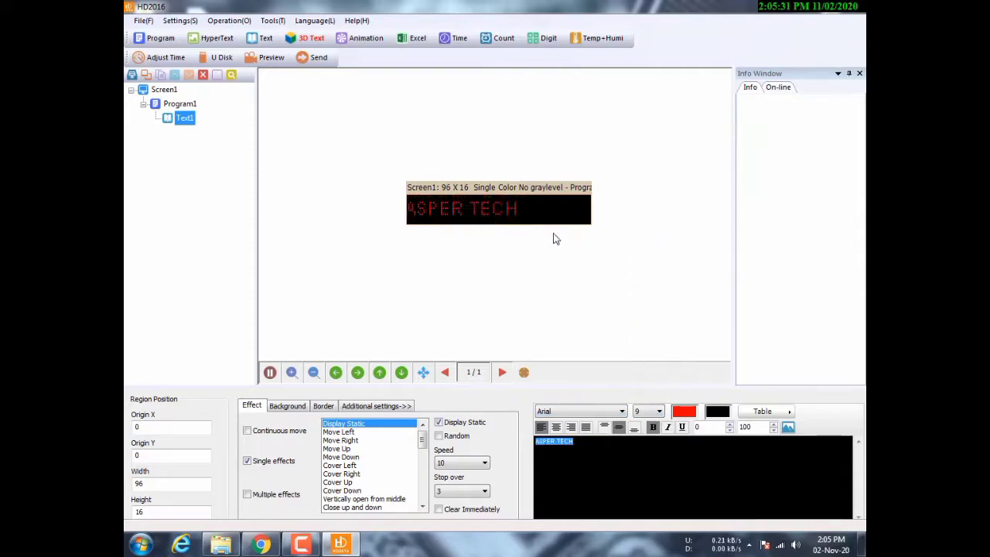
left_click(660, 412)
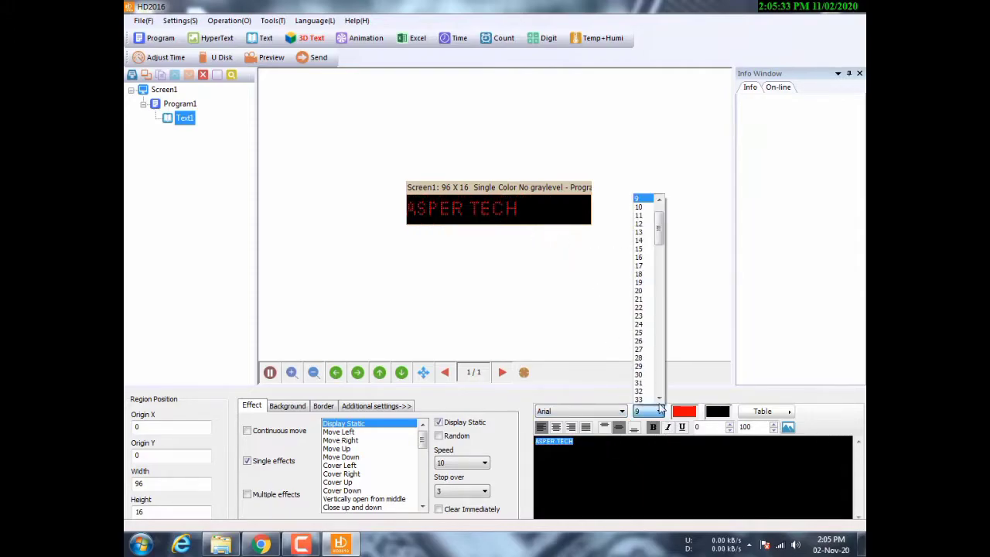
left_click(642, 232)
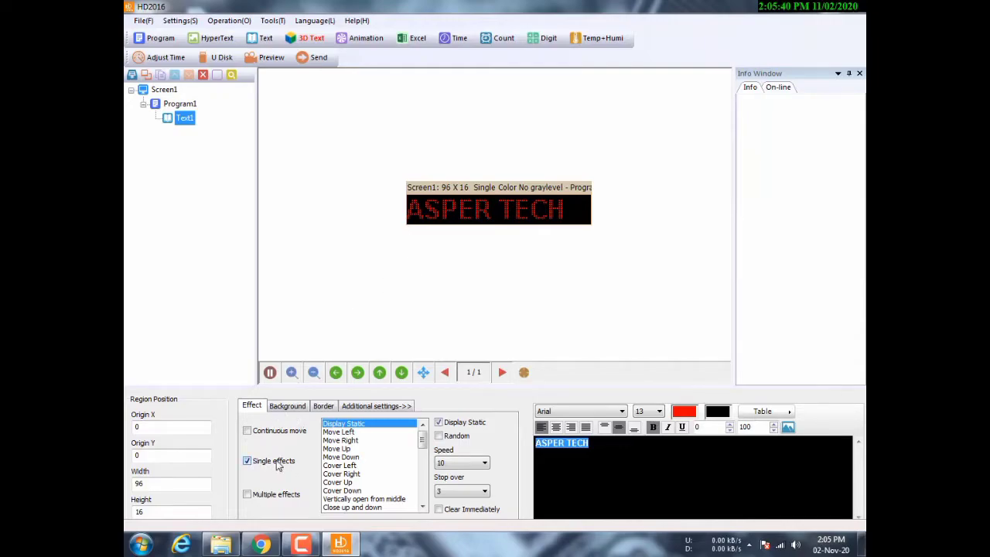
- Make ASPER TECH scroll continuously left at speed 55, then switch to Chrome
left_click(248, 433)
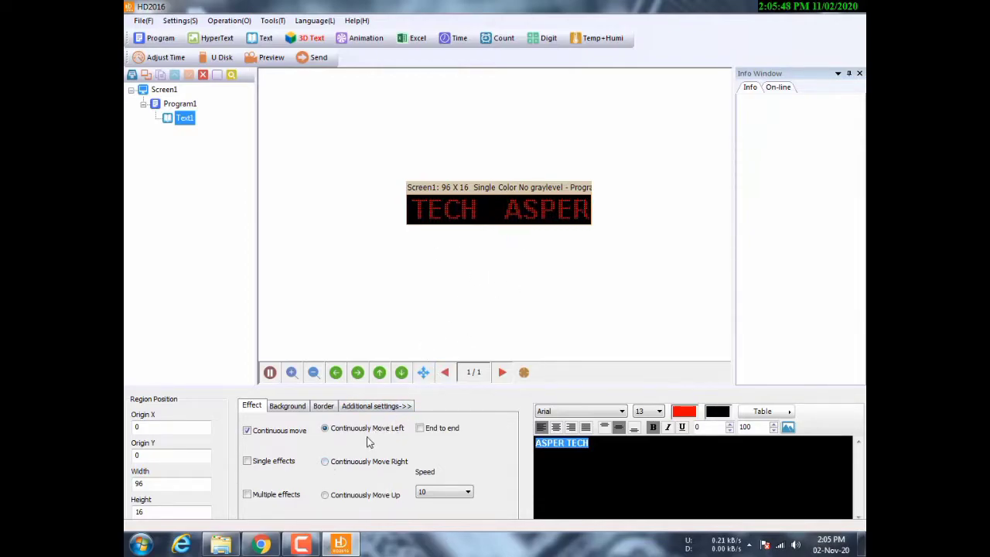
left_click(335, 463)
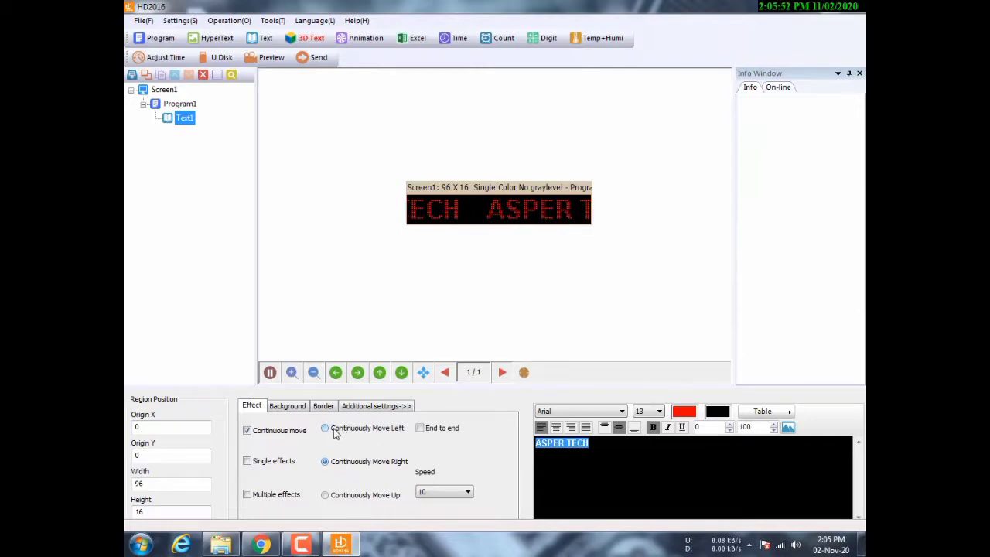
left_click(336, 433)
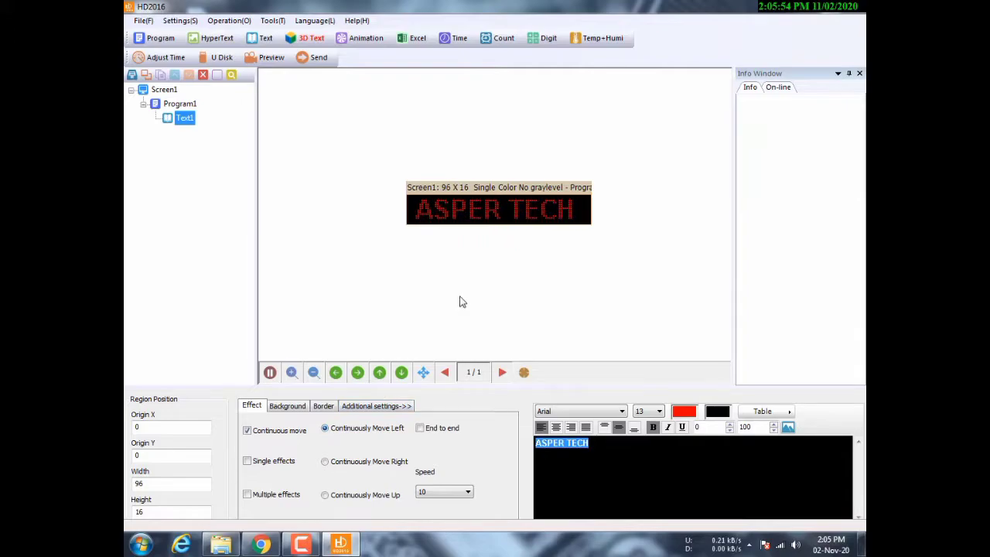
left_click(466, 493)
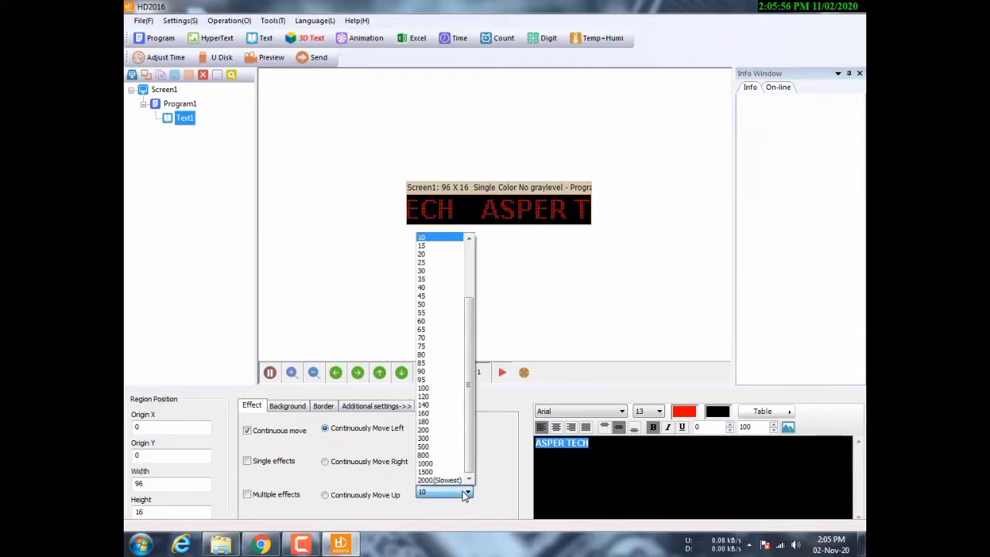
left_click(444, 313)
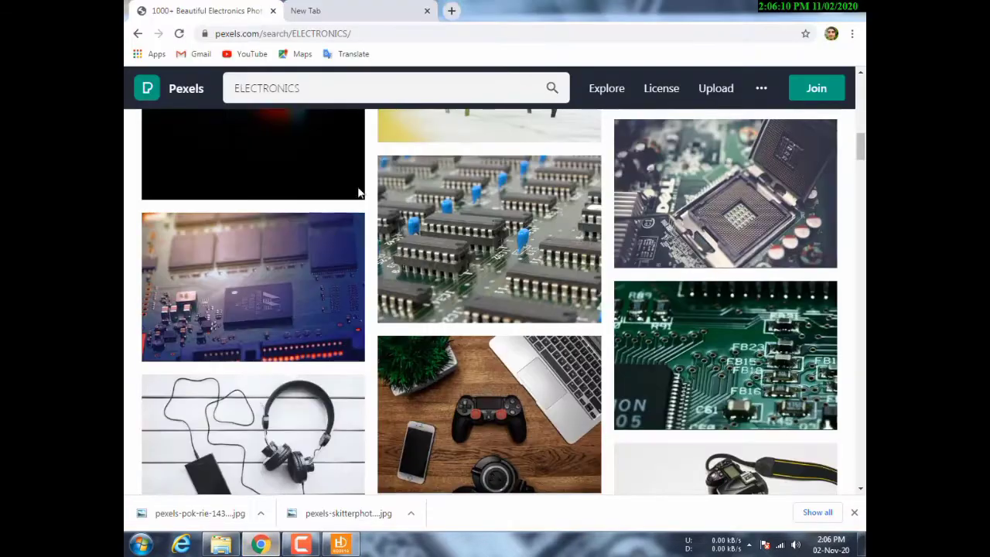
left_click(261, 544)
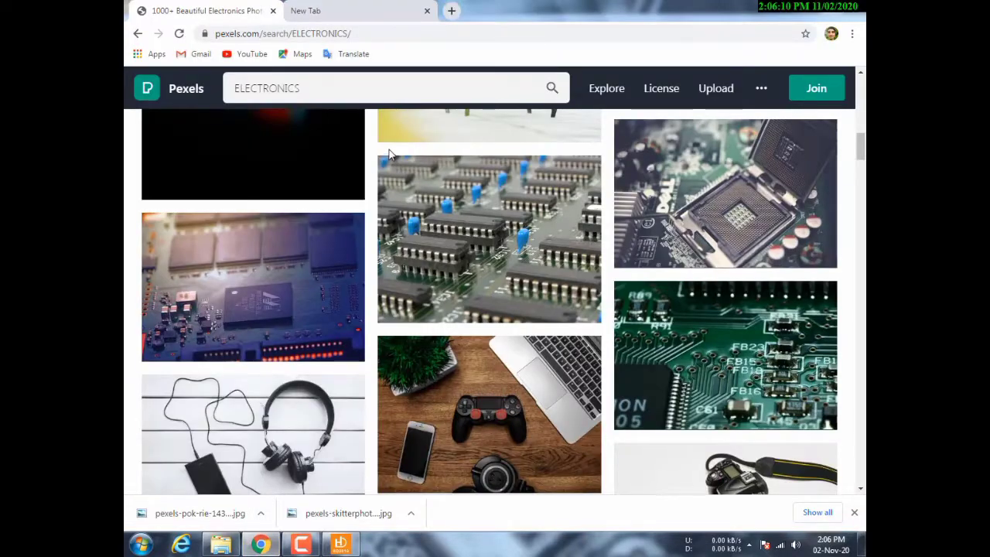
- Search Google for 'BISSMILLAH TEXT' in the new tab
left_click(350, 6)
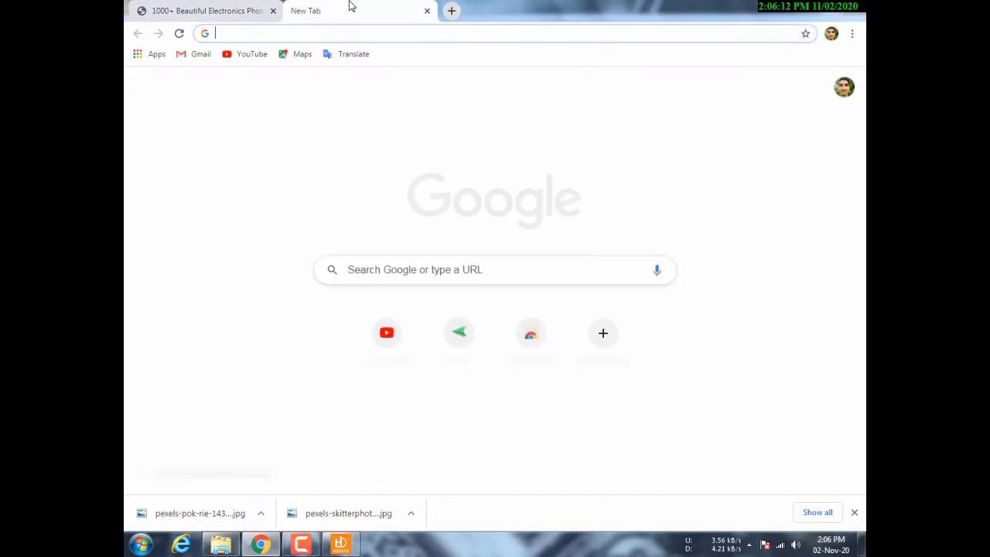
left_click(219, 5)
left_click(365, 8)
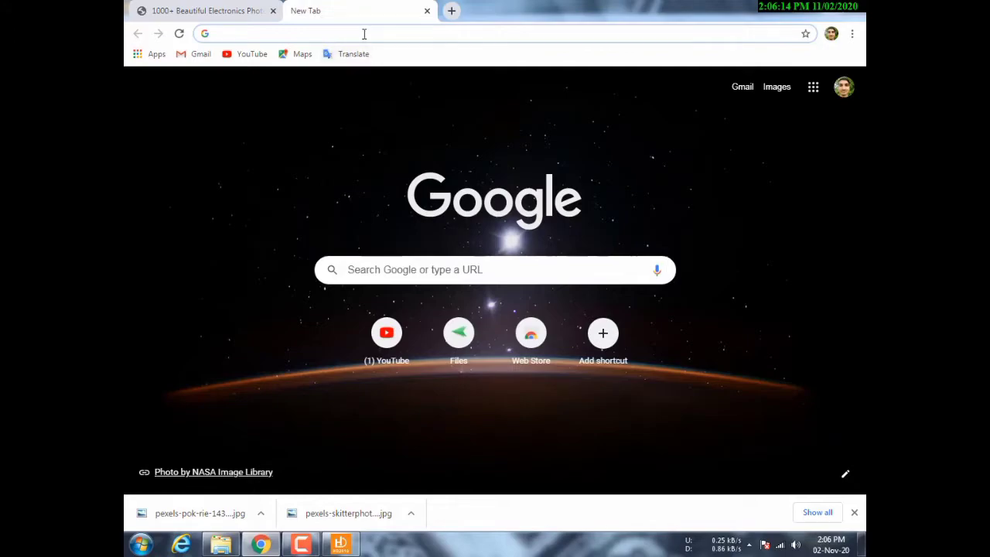
left_click(364, 34)
type("B")
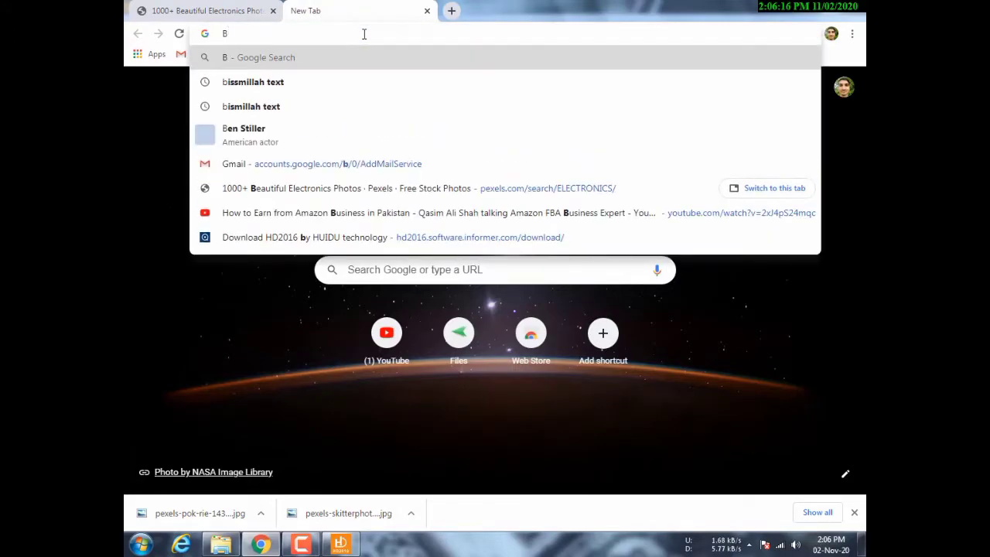
type("ISSMIL")
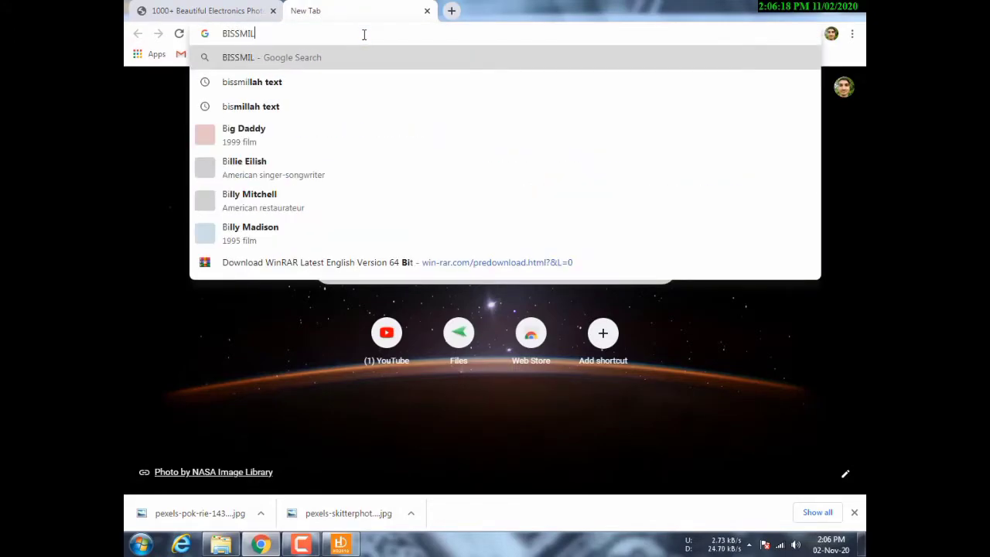
type("LAH TEXT")
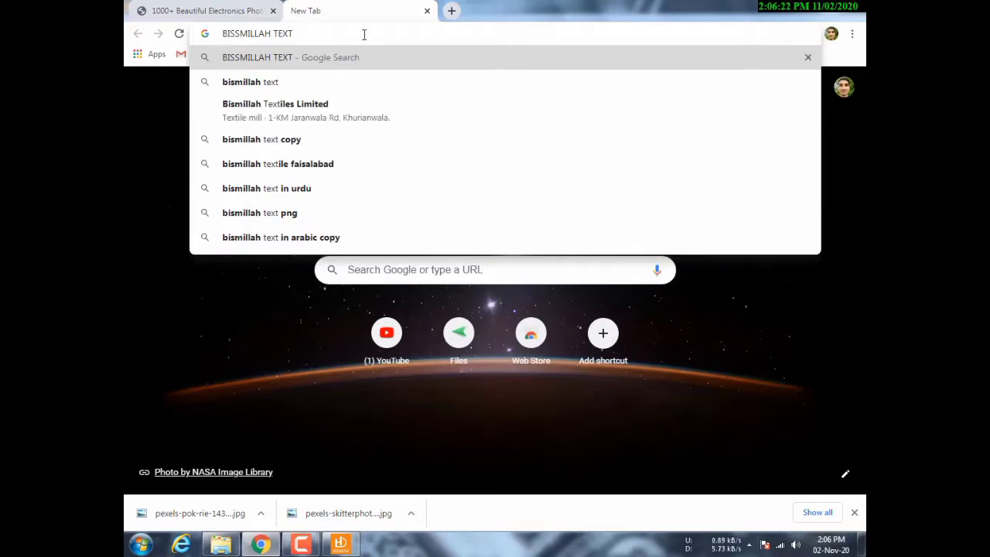
key("Return")
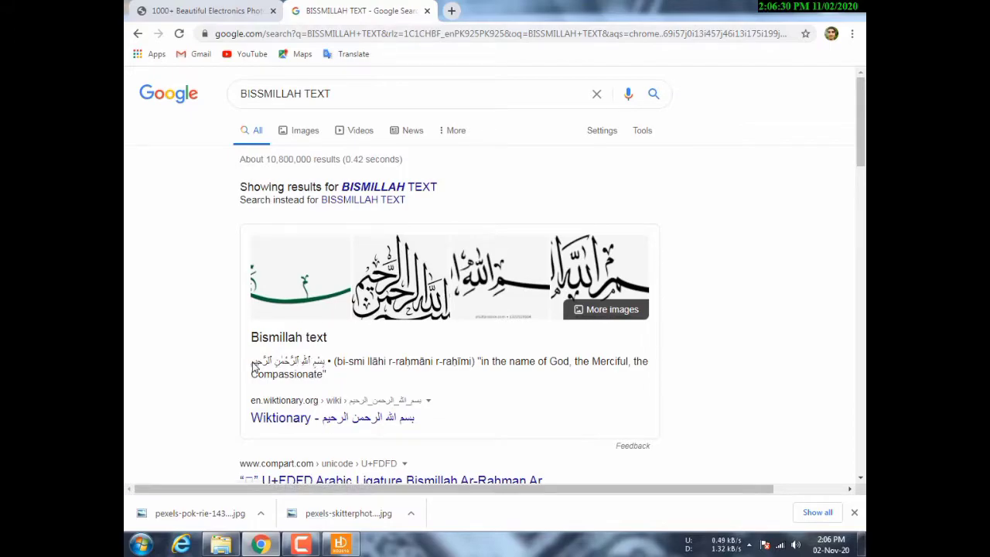
- Copy the Arabic Bismillah phrase from the results and return to HD2016
left_click_drag(271, 374, 331, 370)
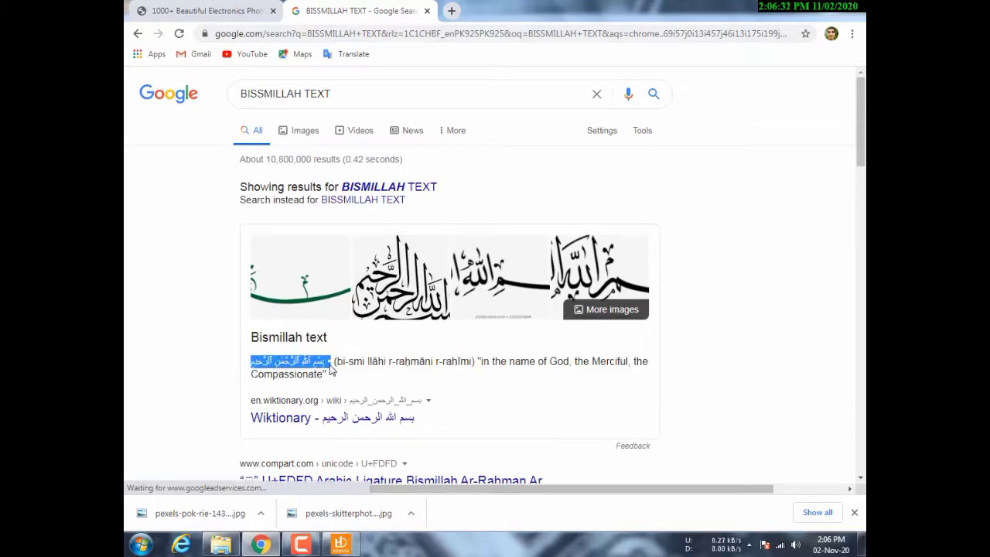
right_click(306, 367)
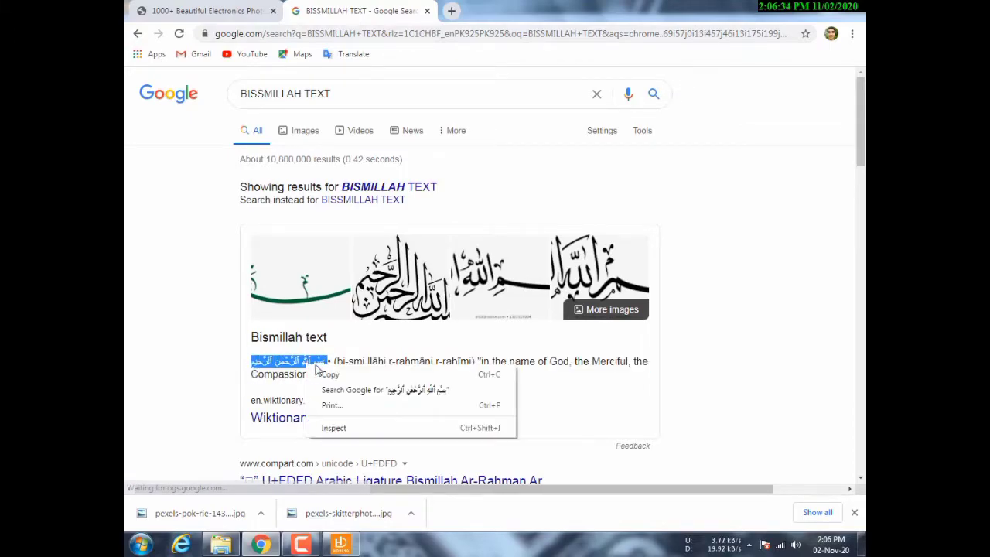
left_click(361, 377)
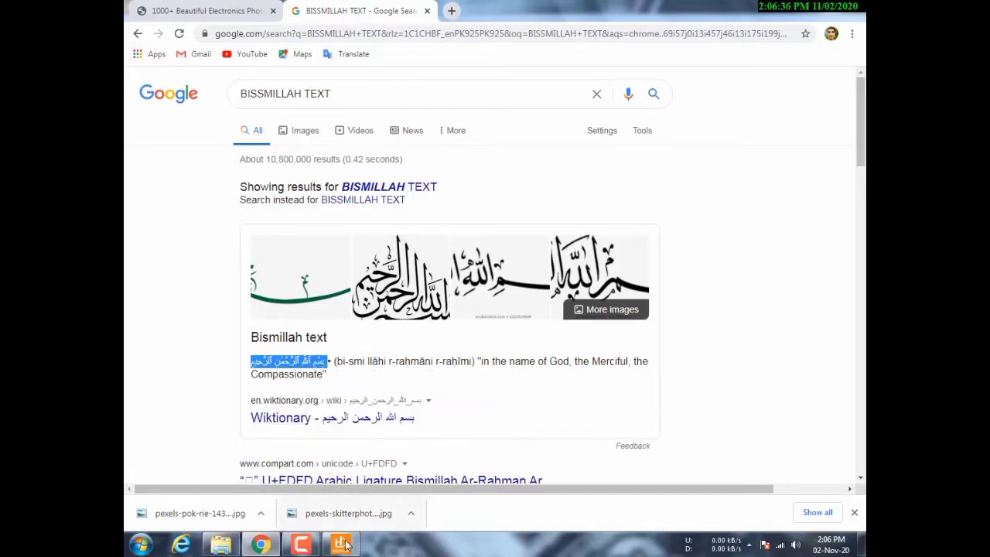
left_click(341, 544)
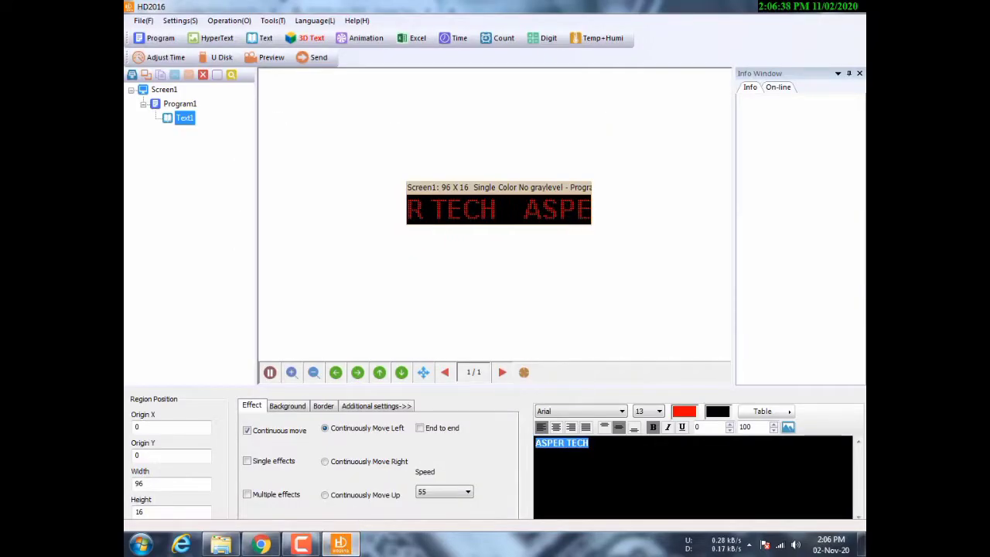
- Paste the Arabic Bismillah phrase in place of ASPER TECH and select it
right_click(575, 446)
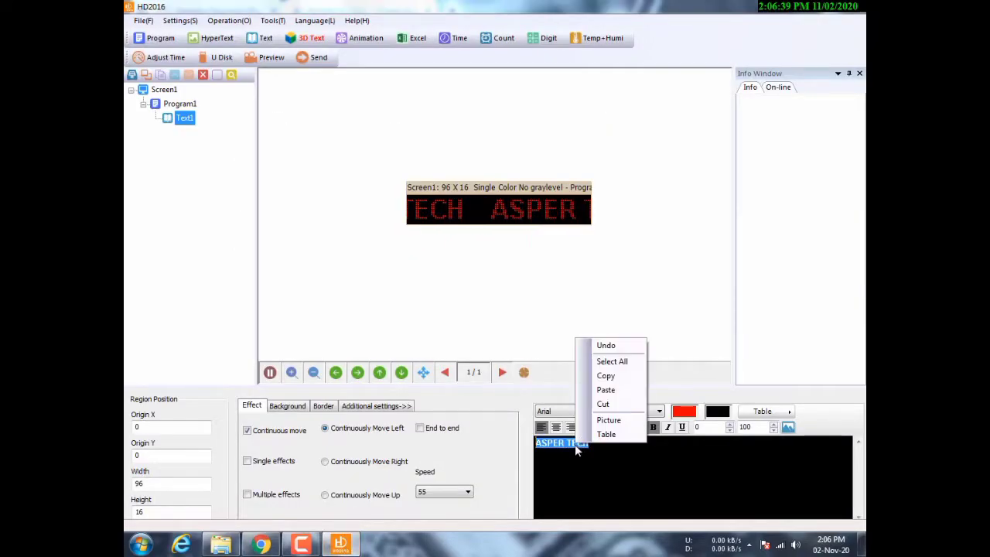
left_click(606, 390)
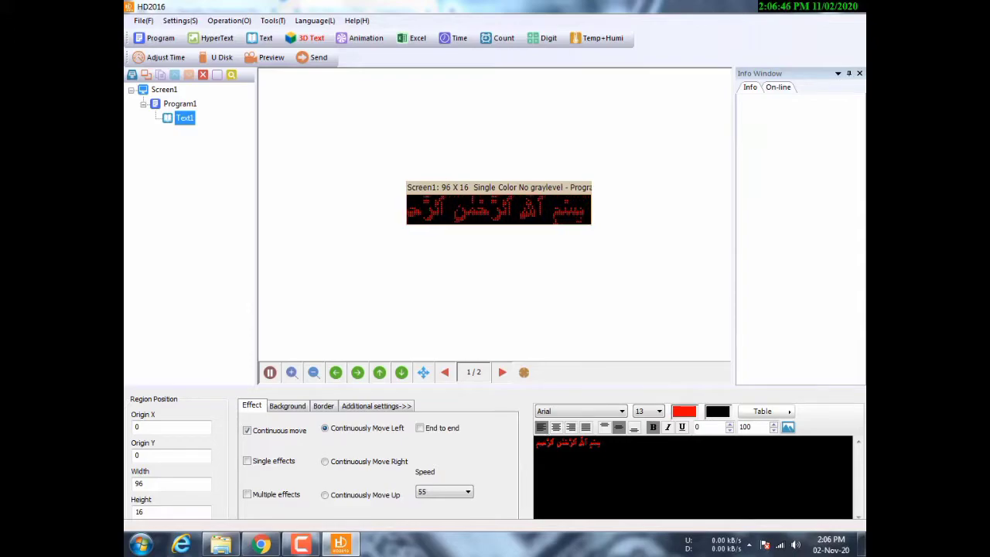
left_click_drag(602, 443, 535, 443)
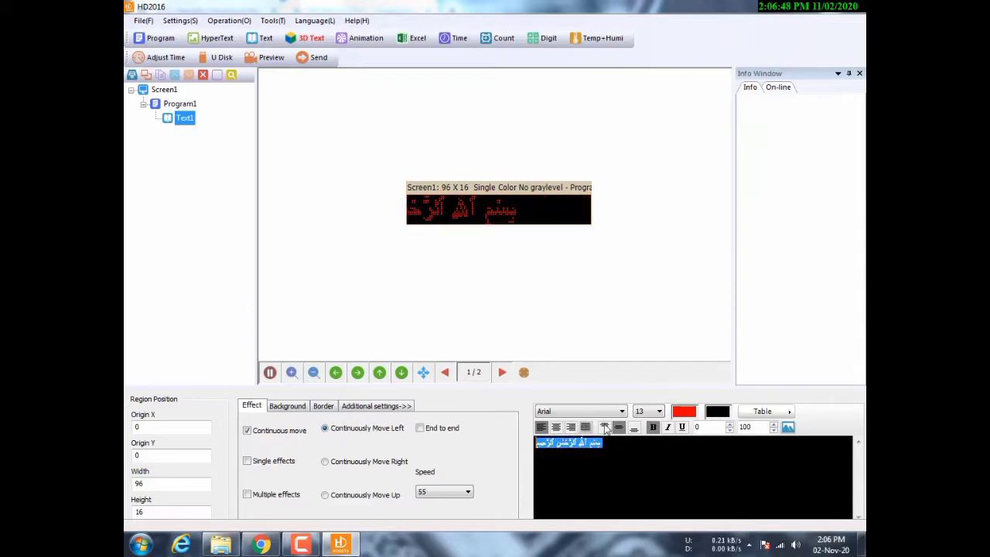
left_click(621, 411)
left_click_drag(621, 255, 620, 398)
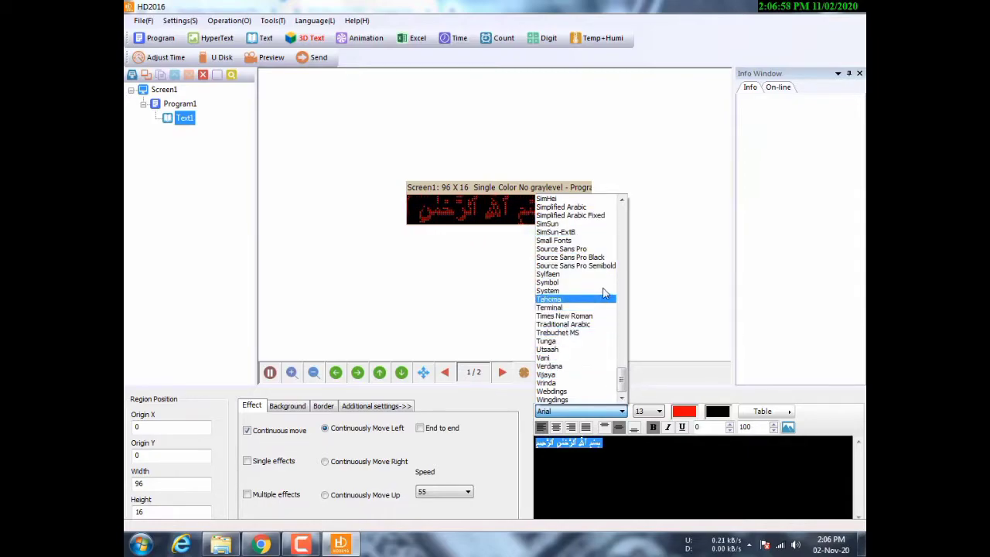
- Set the Arabic text's font to Shruti, after trying Utsaah and Symbol, with bold off
left_click(580, 349)
left_click(621, 410)
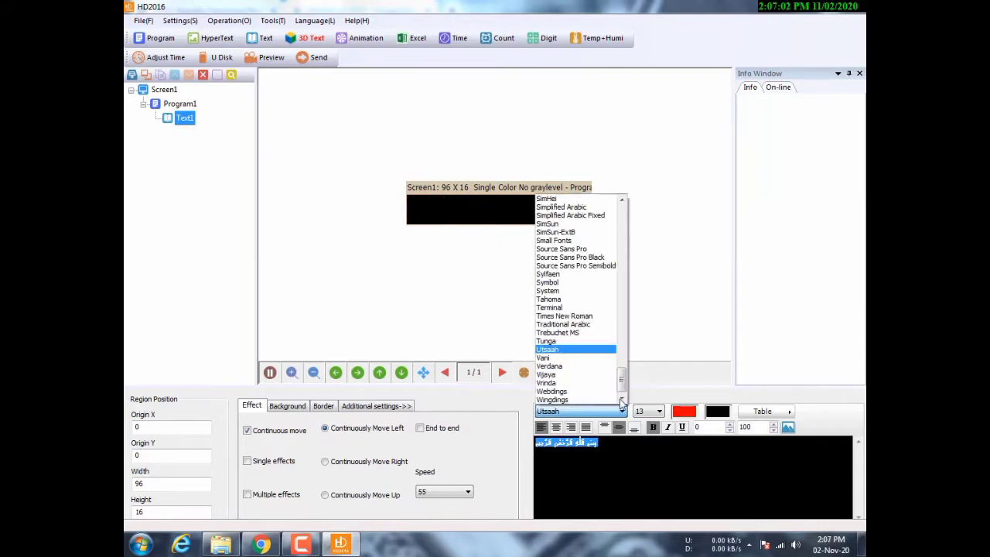
left_click(594, 291)
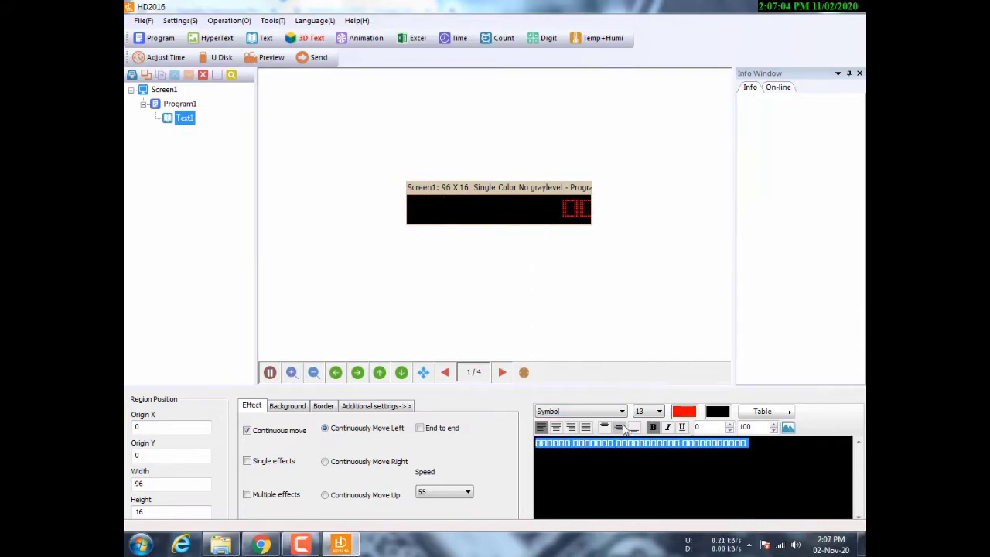
left_click(620, 410)
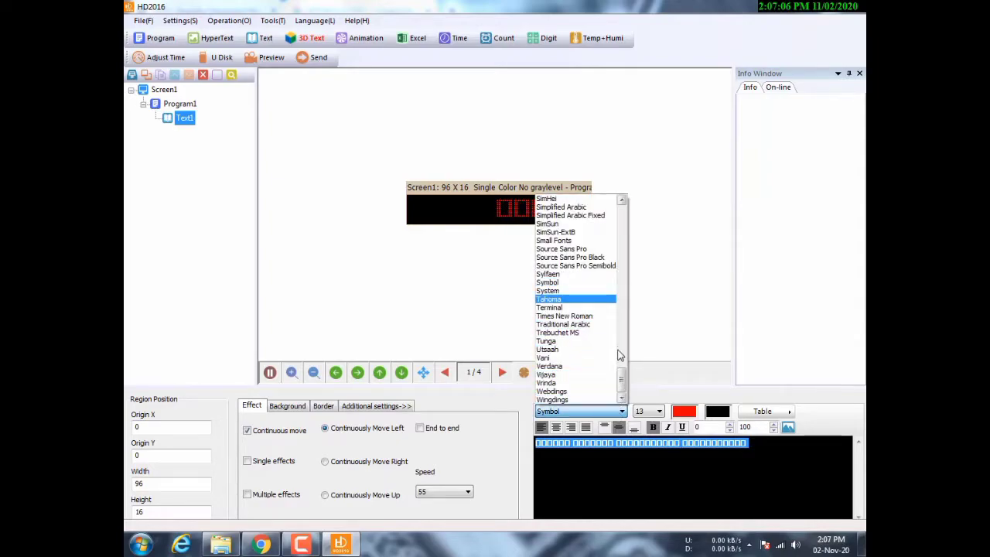
left_click_drag(623, 382, 622, 376)
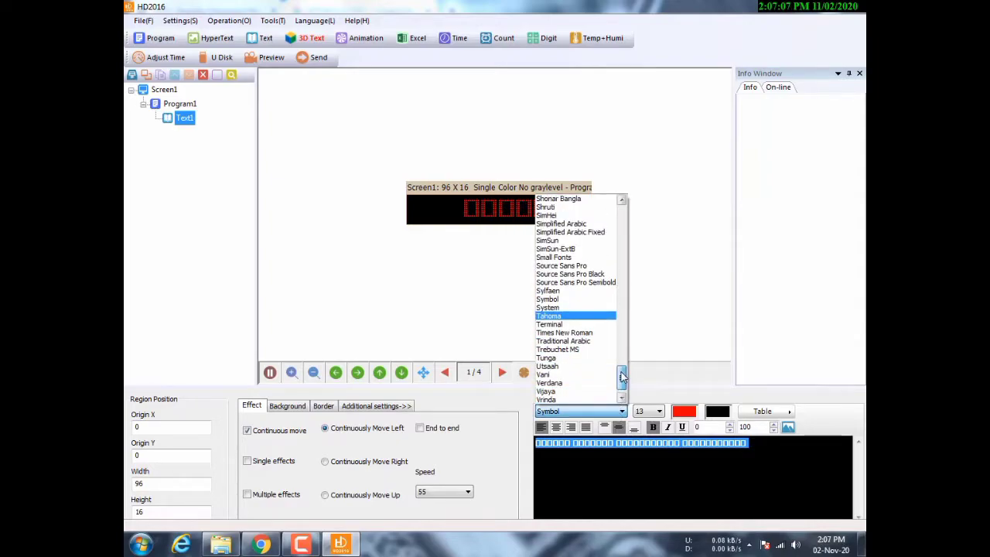
left_click(547, 208)
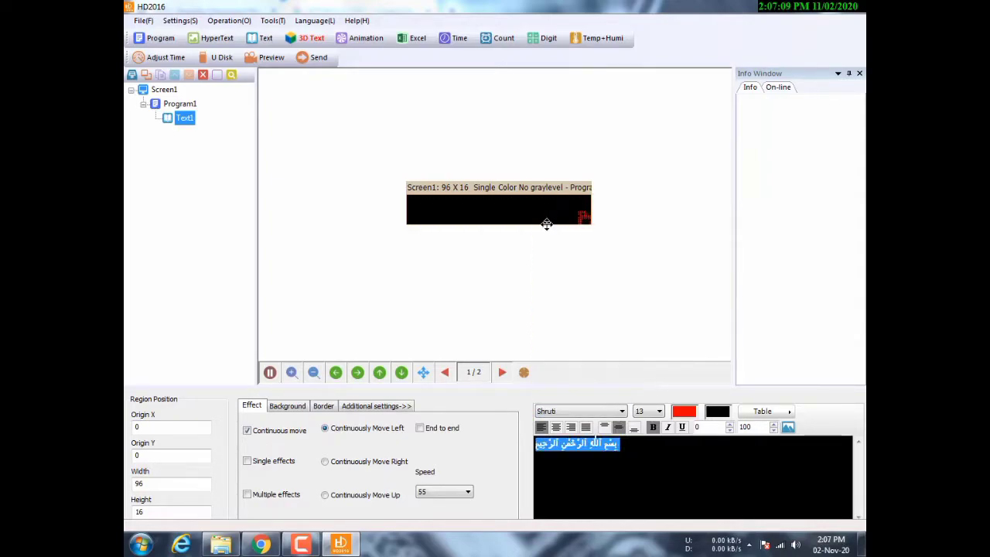
left_click(652, 427)
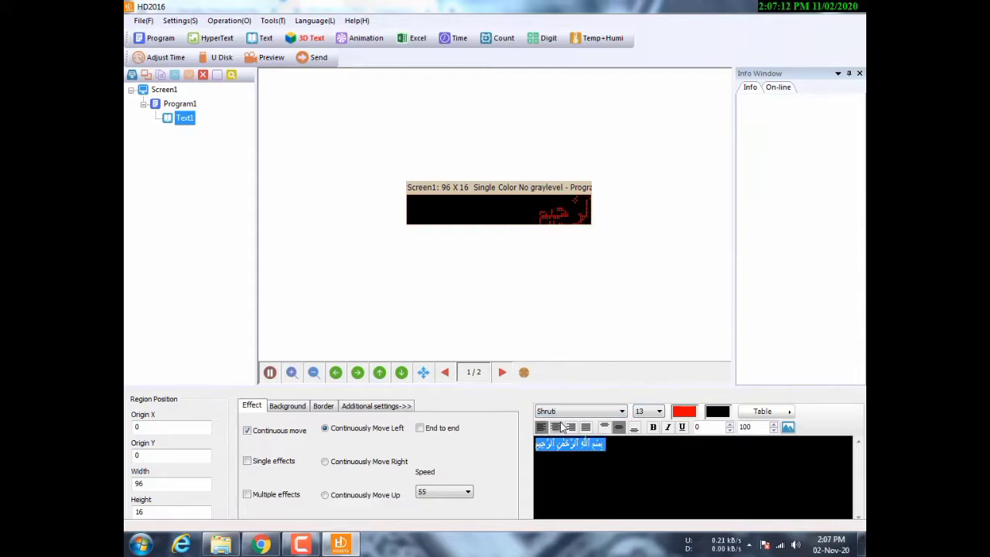
- Make the Arabic text scroll right at speed 45 and check it in the preview
left_click(332, 462)
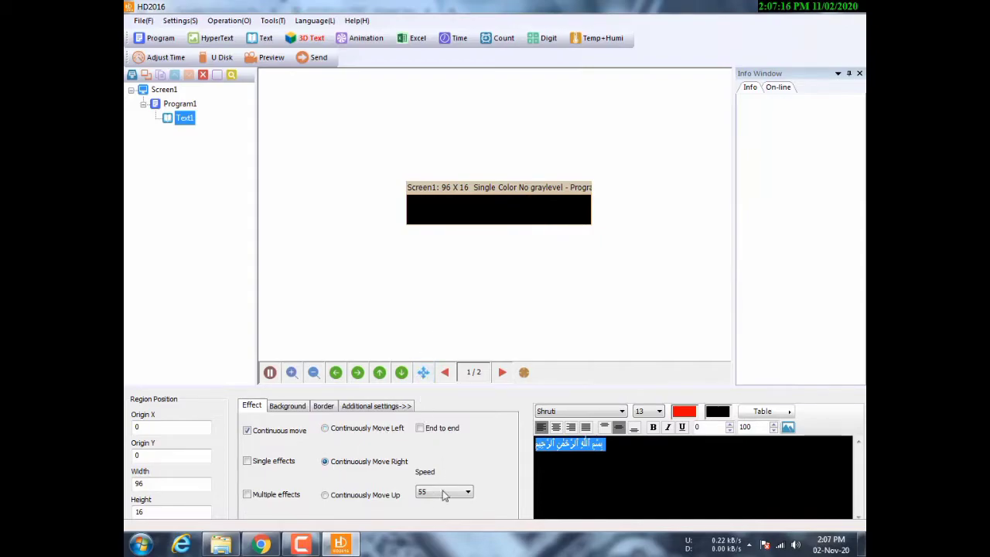
left_click(468, 492)
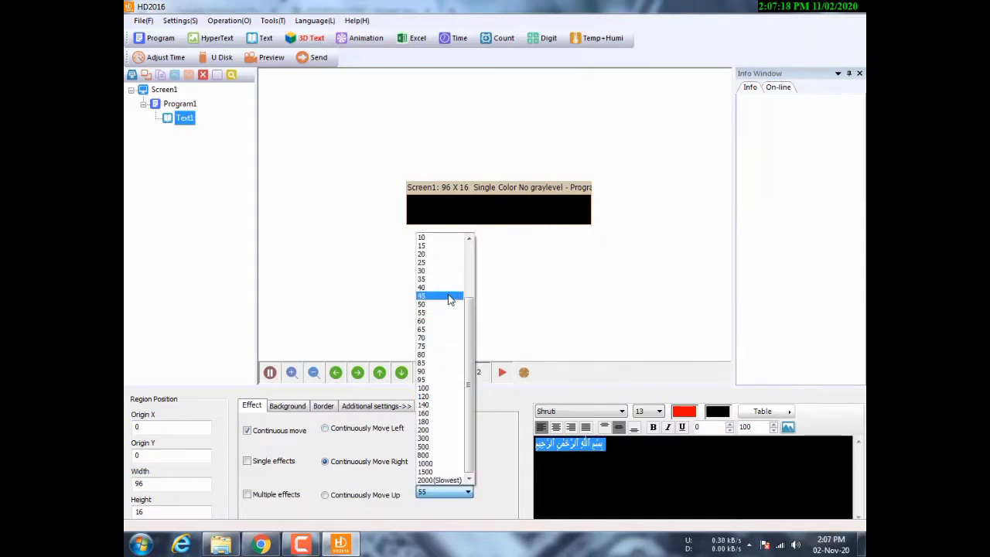
left_click(449, 298)
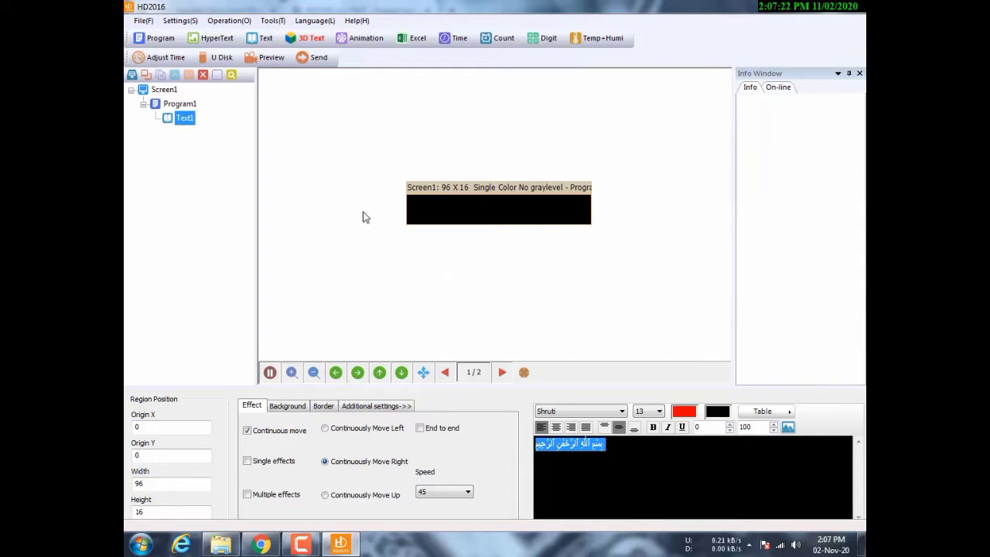
left_click(271, 57)
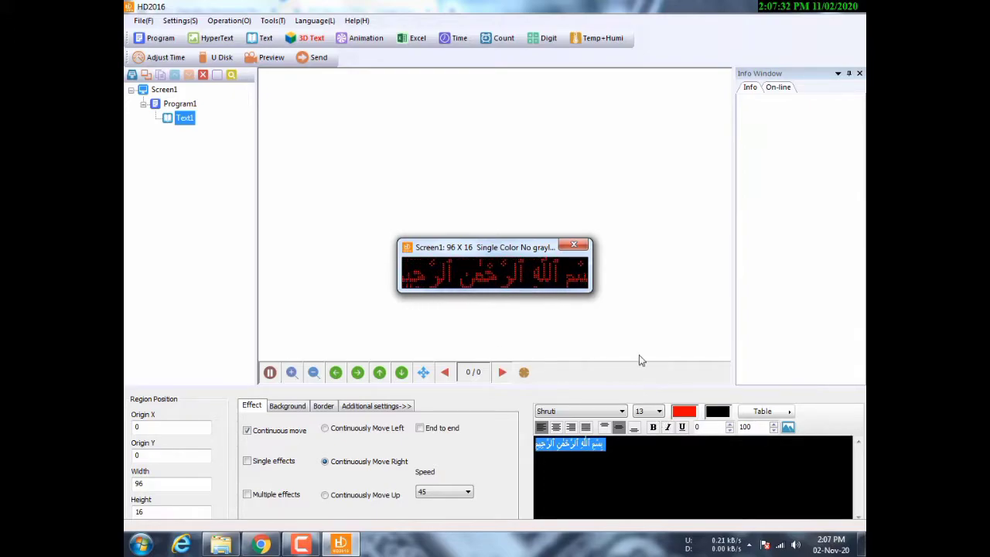
left_click(574, 244)
- Reduce the Arabic text's font size to 12, then to 11
left_click(658, 411)
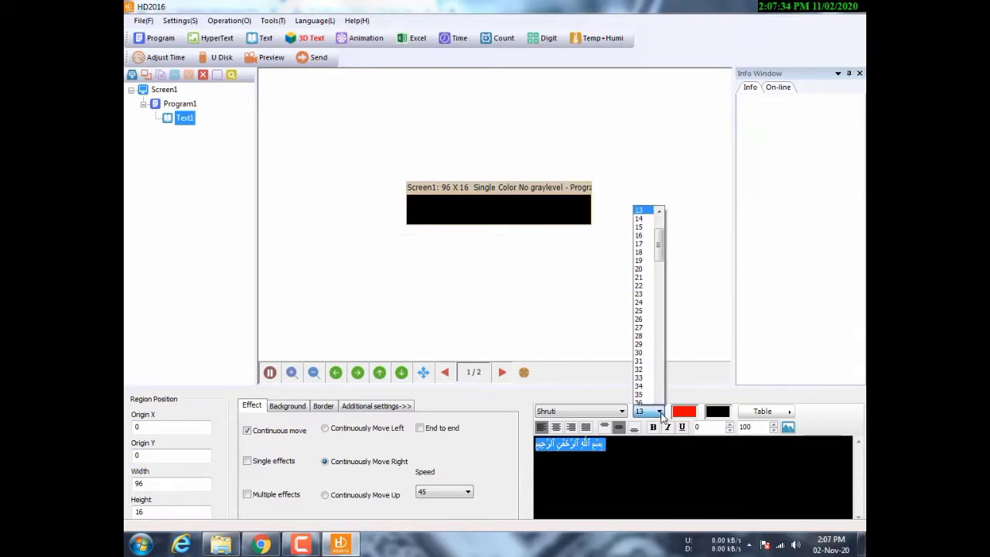
left_click(660, 200)
left_click(642, 201)
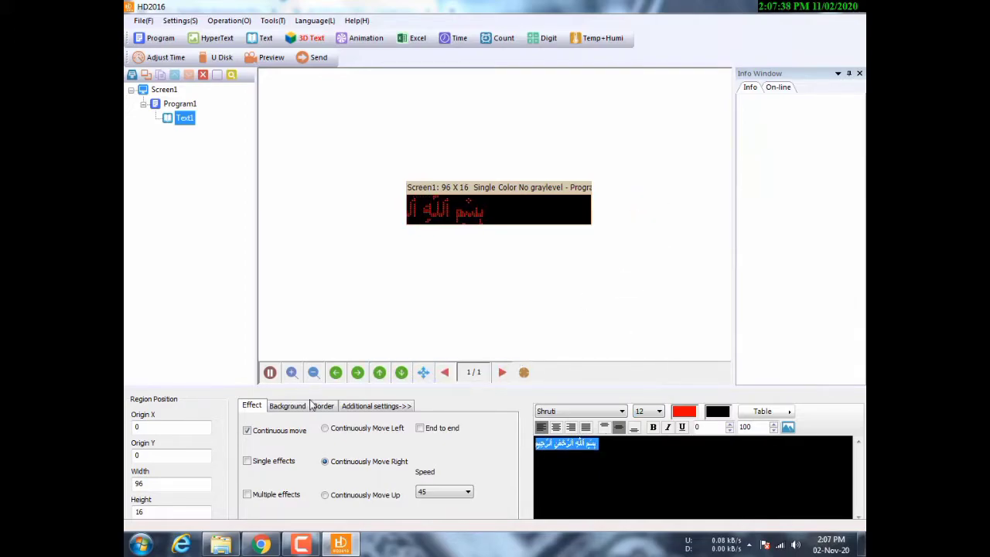
left_click(660, 411)
left_click(665, 206)
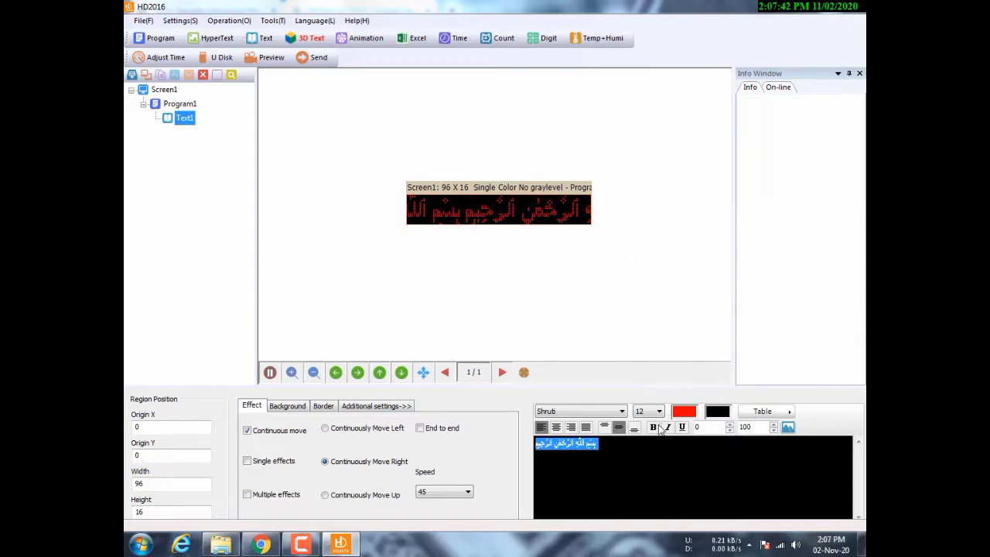
left_click(654, 413)
left_click(661, 200)
left_click(661, 200)
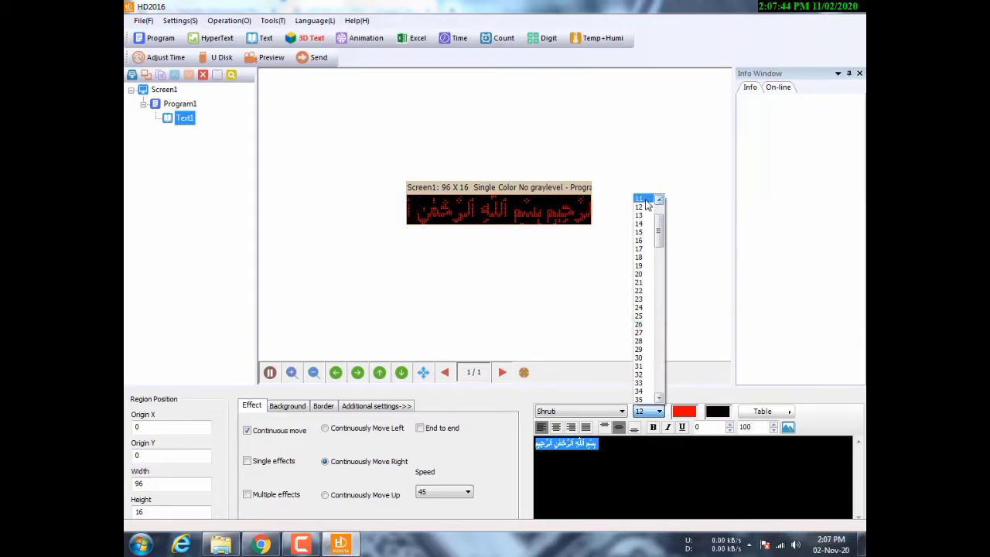
left_click(644, 200)
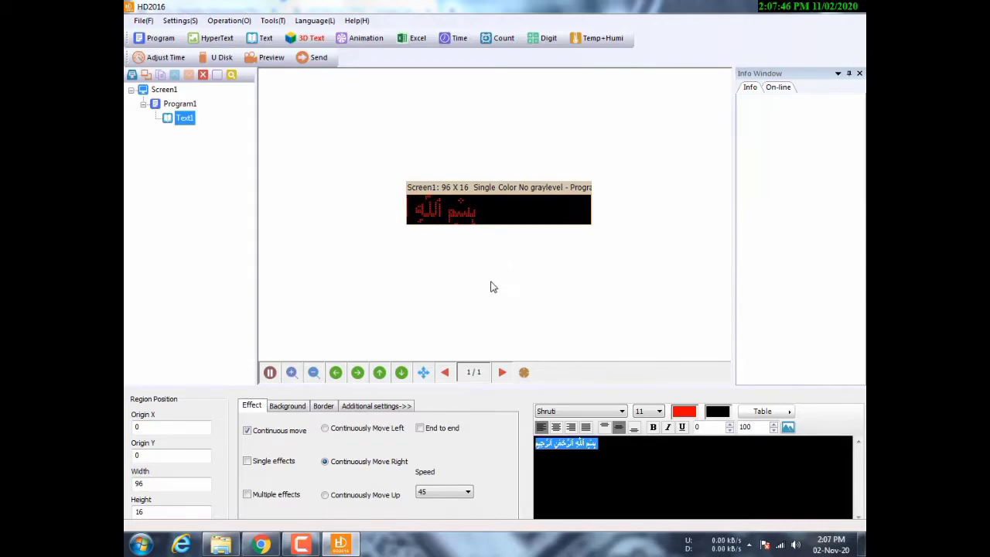
- Enable a border around the Bismillah text with line style 1, after trying style 2
left_click(324, 406)
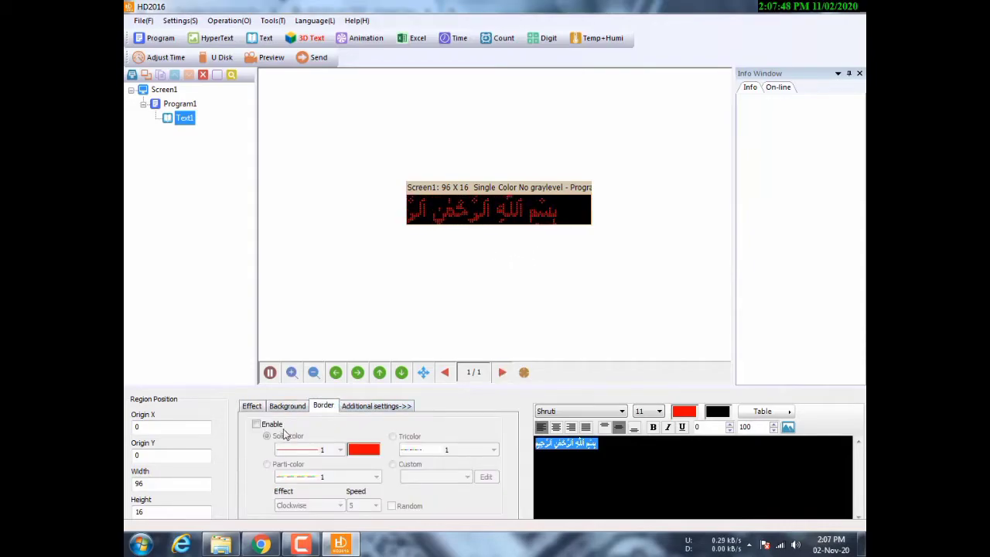
left_click(257, 424)
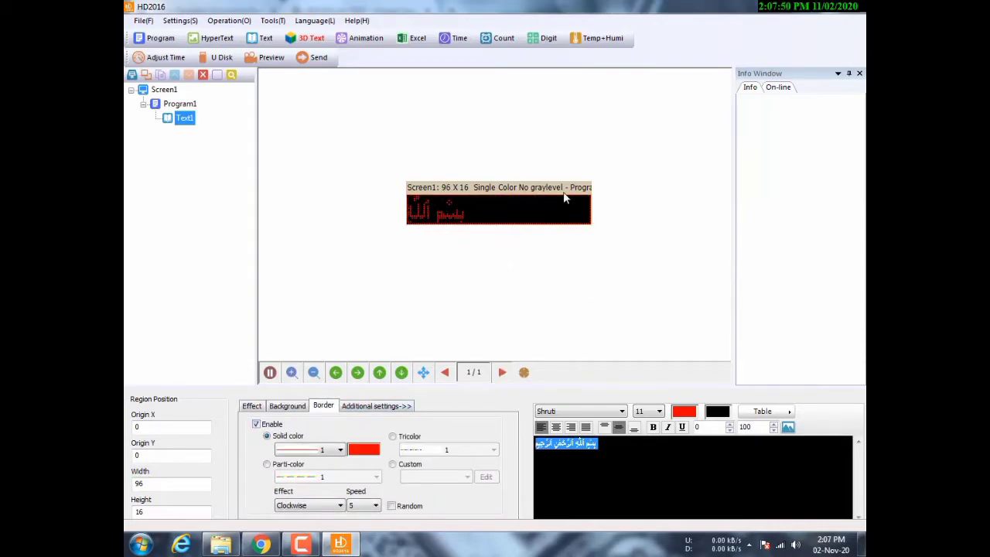
left_click(340, 451)
scroll(345, 333, "down", 3)
left_click(308, 325)
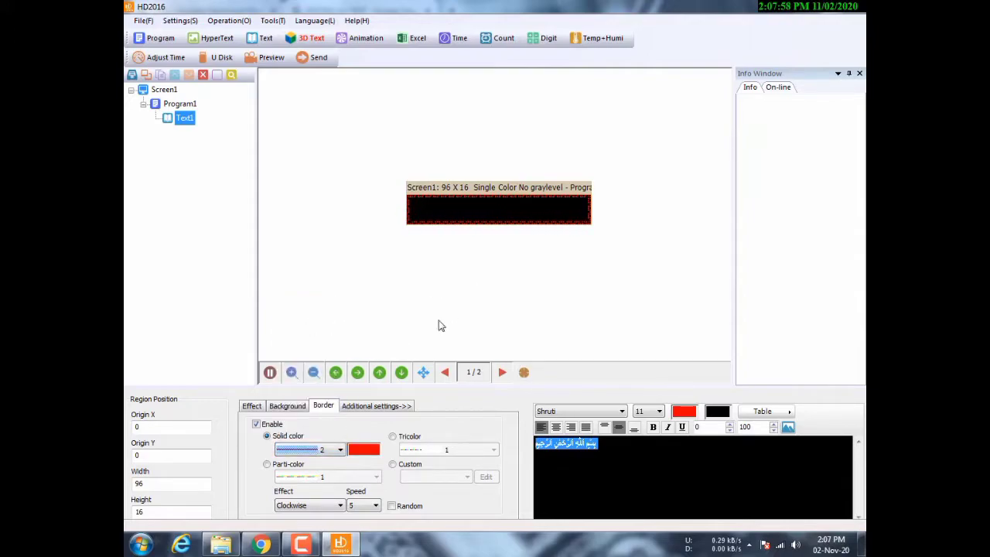
left_click(341, 450)
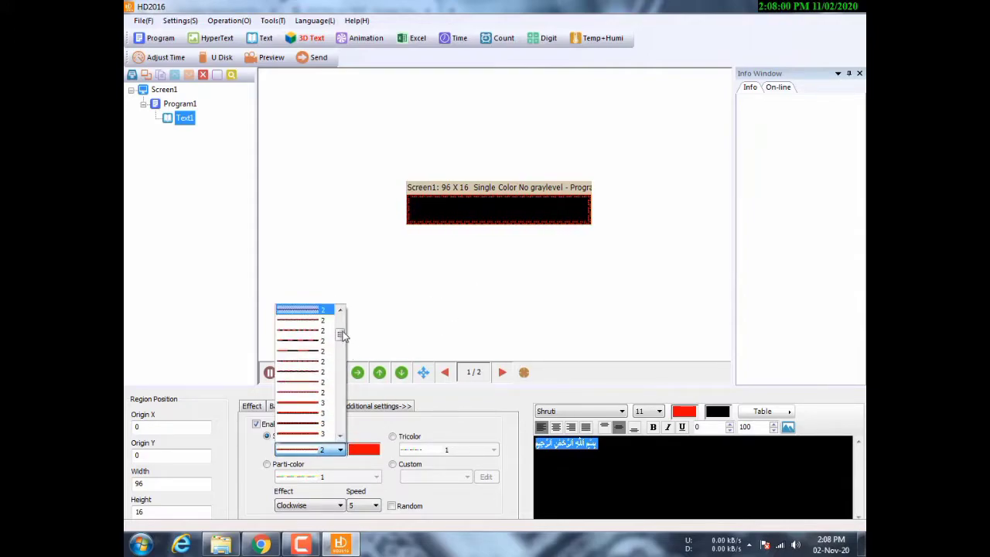
scroll(343, 321, "up", 2)
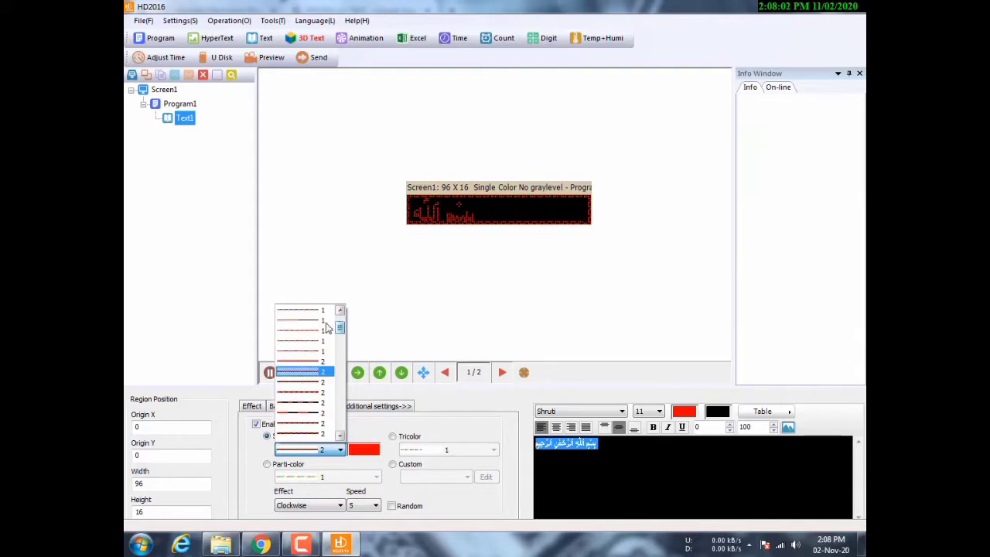
left_click(304, 331)
left_click(394, 296)
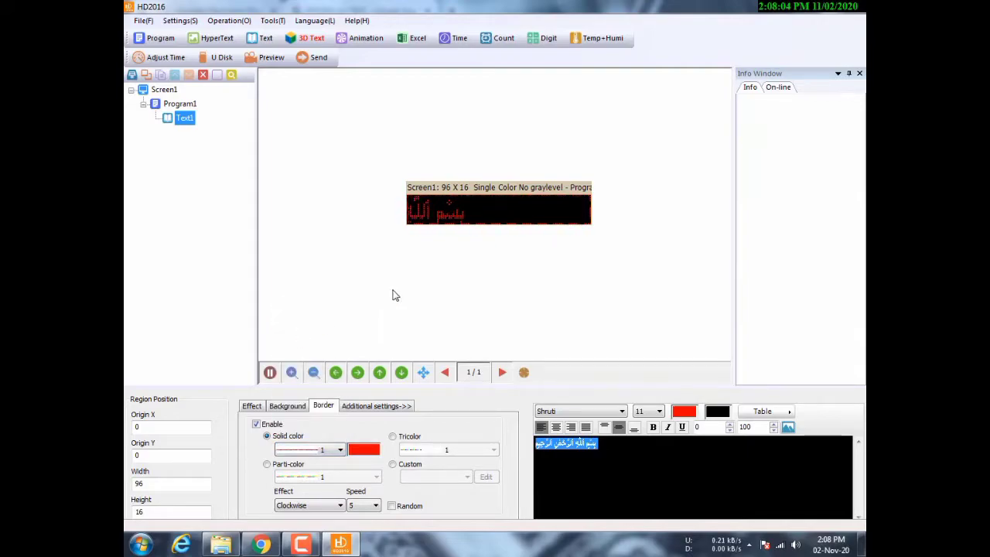
left_click(599, 443)
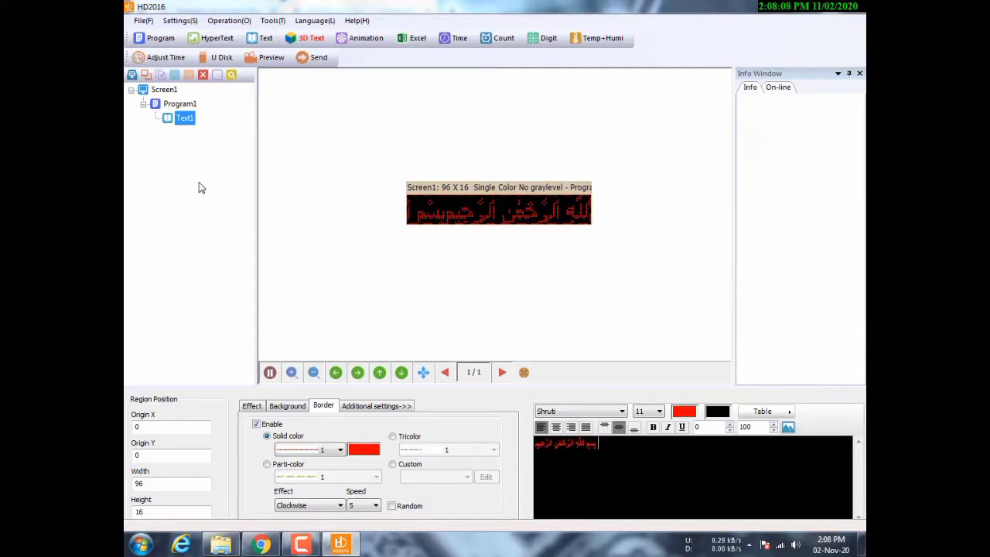
- Add Program2 with a text area stretched to fill the 96x16 screen
left_click(158, 38)
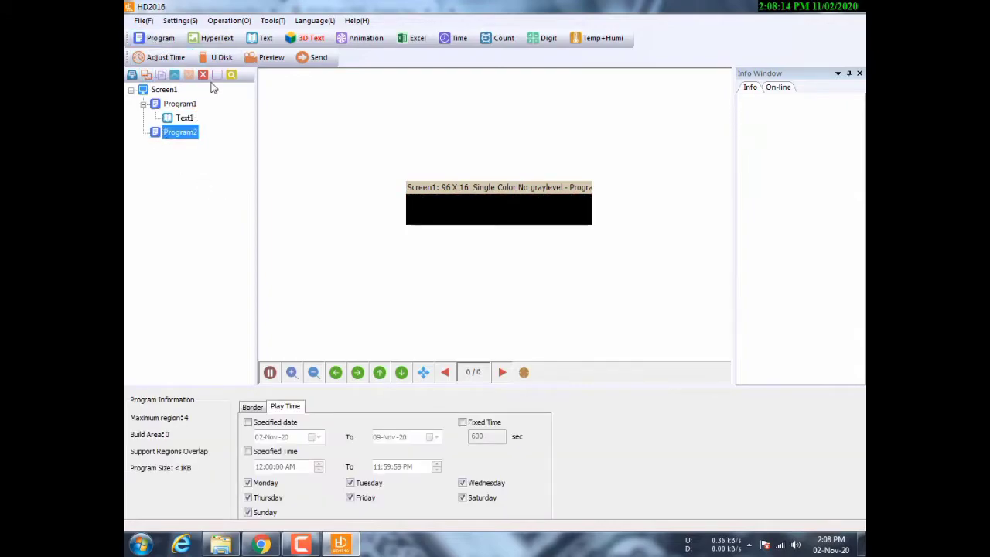
left_click(263, 38)
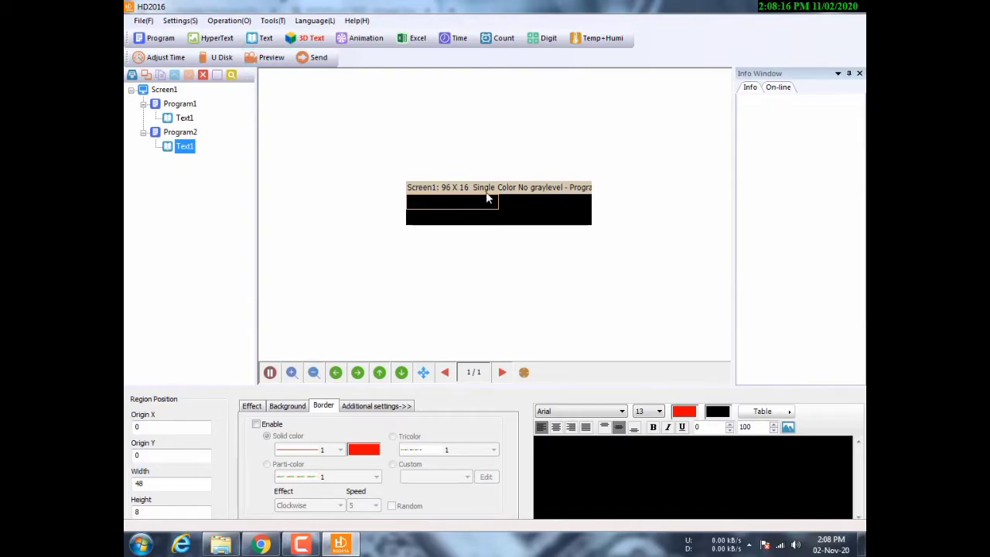
left_click_drag(507, 212, 540, 231)
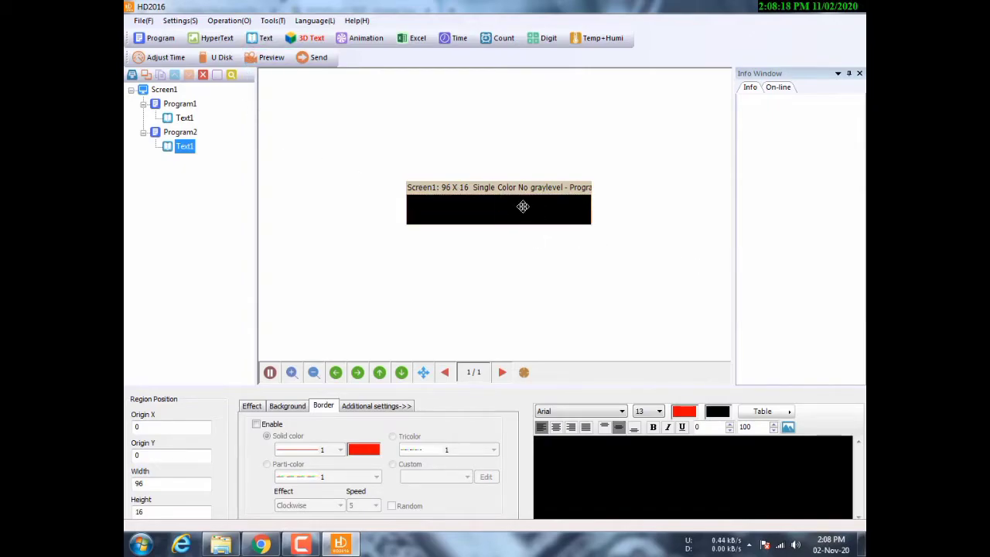
- Enter 'ASPER TECH' in the new text area and make it bold
left_click(538, 444)
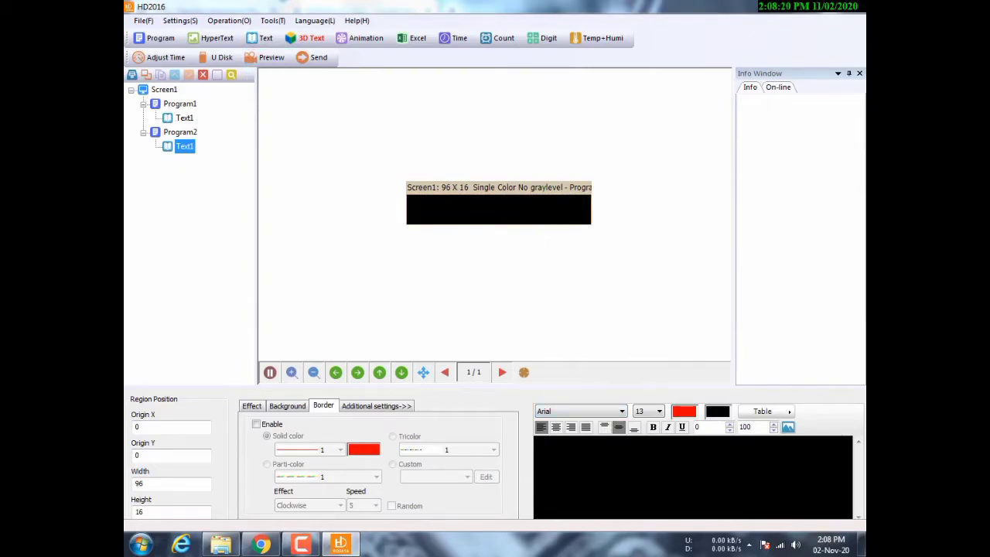
type("ASPER")
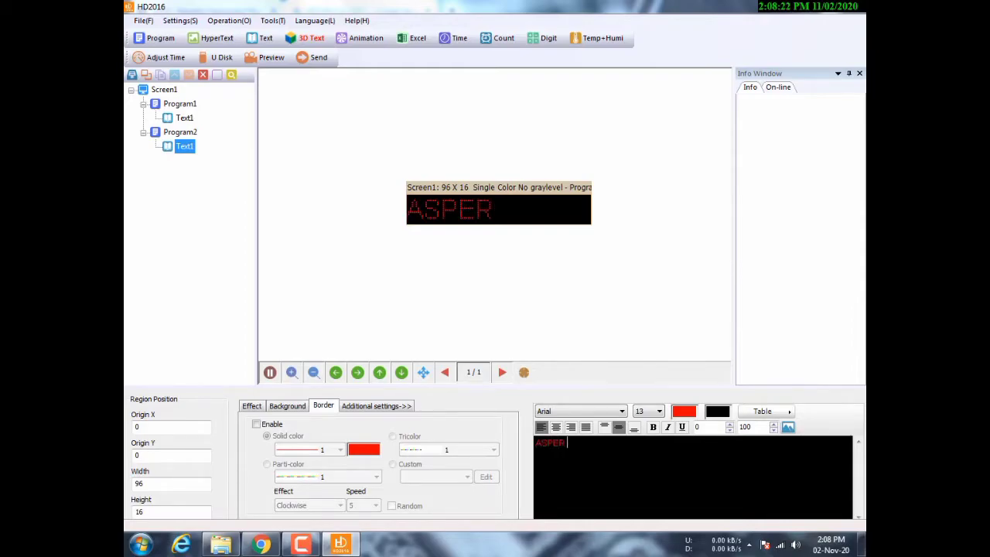
type(" TECH")
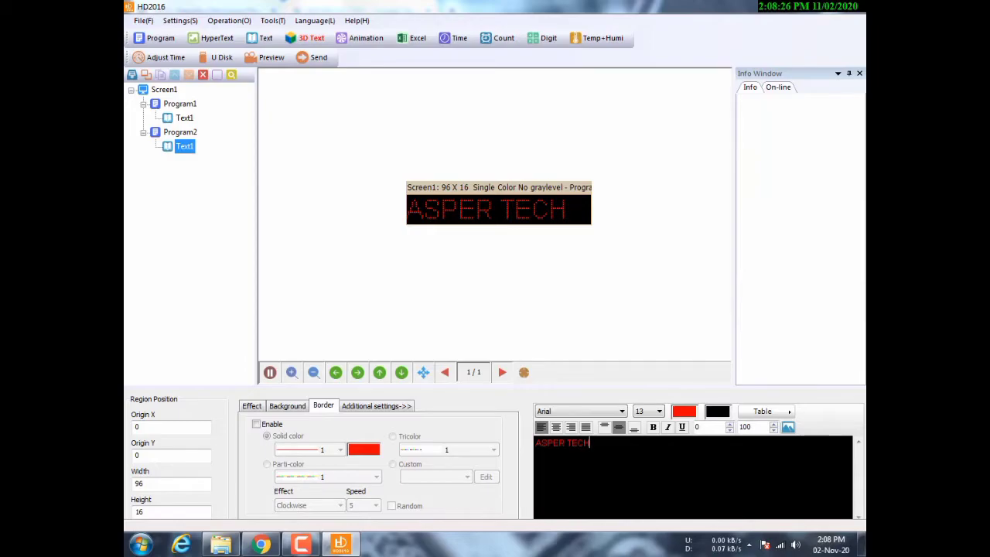
key("ctrl+a")
left_click(653, 427)
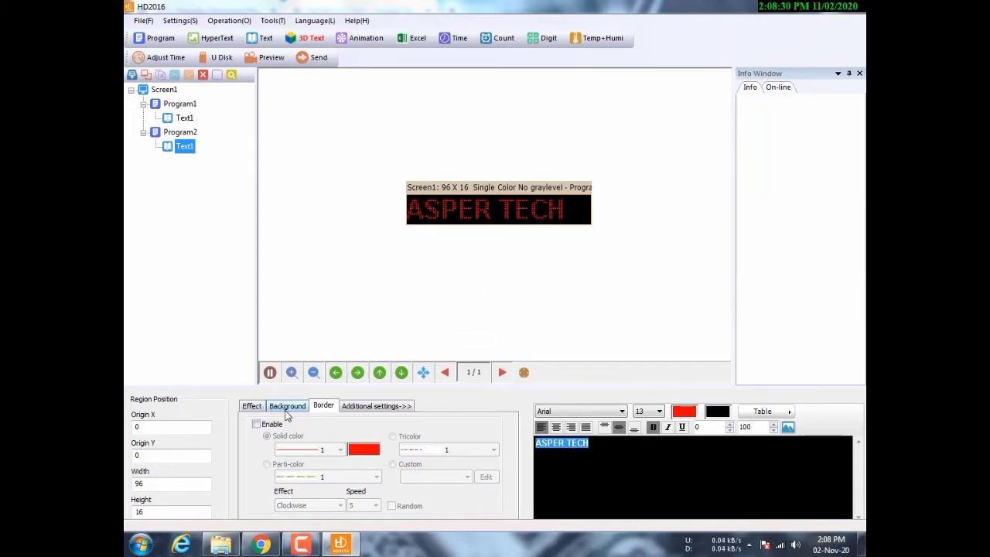
- Turn on a solid red border with line style 1 around the ASPER TECH area
left_click(345, 404)
left_click(323, 406)
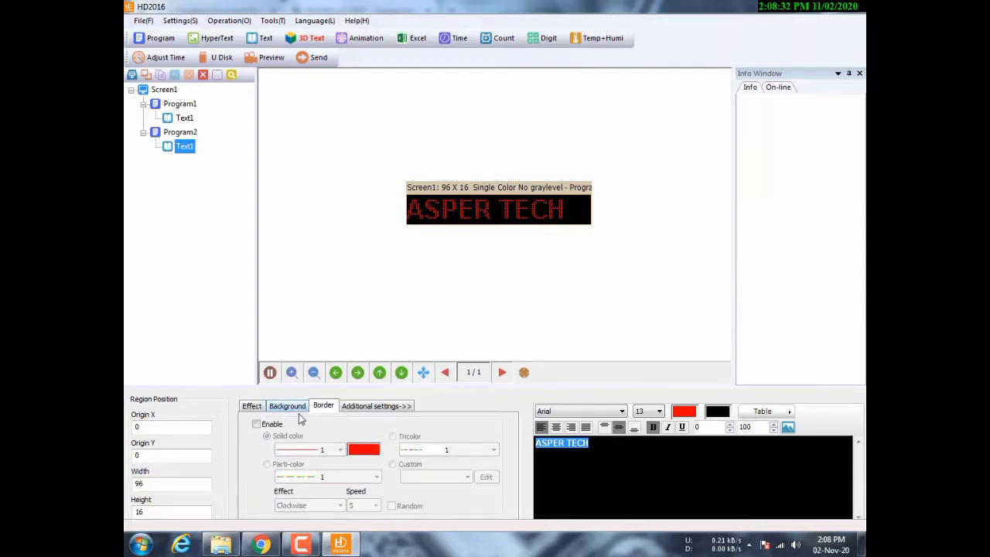
left_click(256, 424)
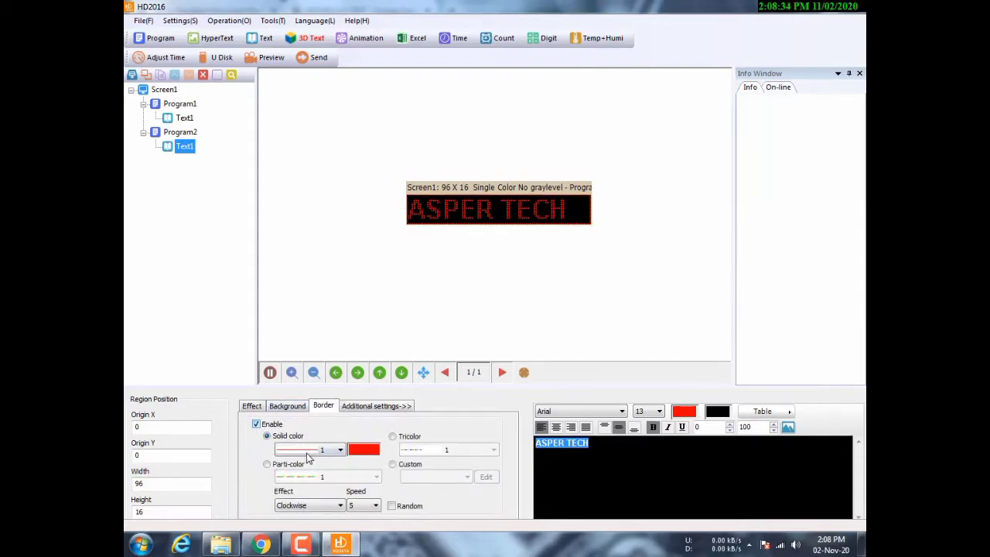
left_click(340, 452)
left_click(323, 384)
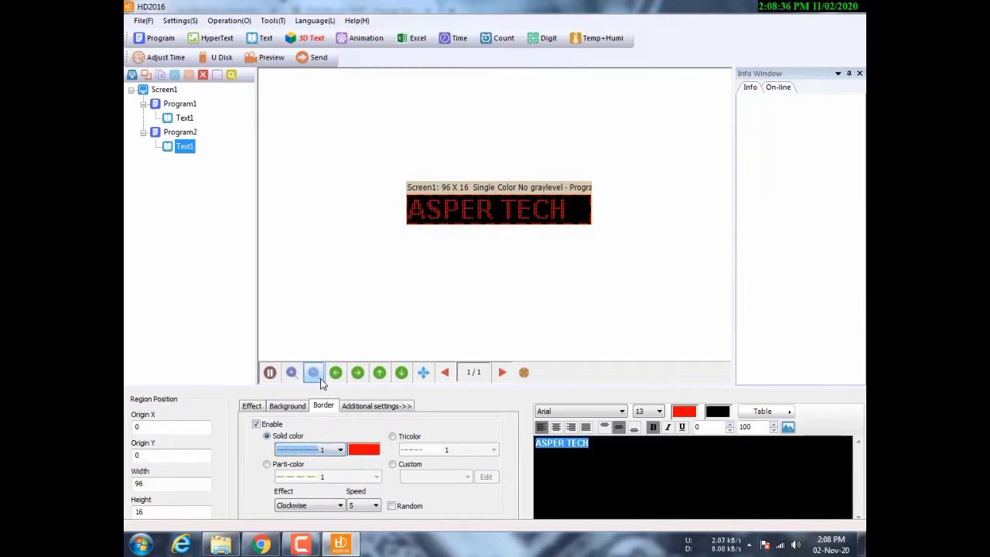
left_click(396, 313)
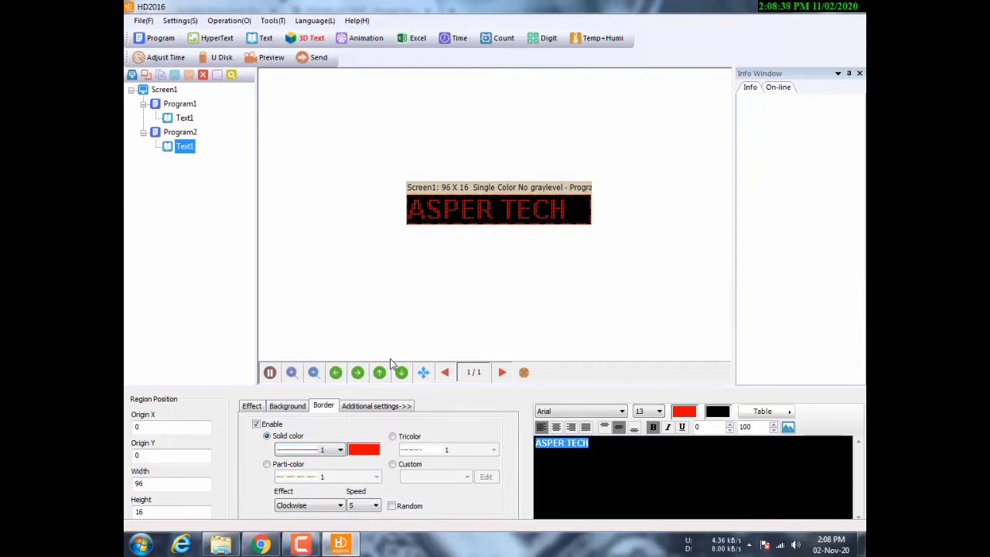
left_click(386, 407)
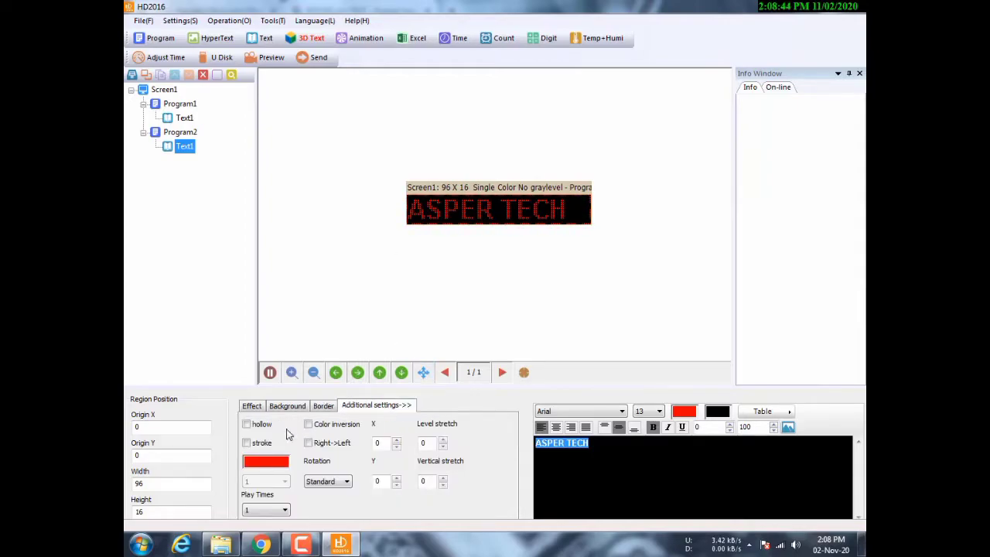
- Make the ASPER TECH letters hollow, leaving colour inversion and stroke off
left_click(247, 424)
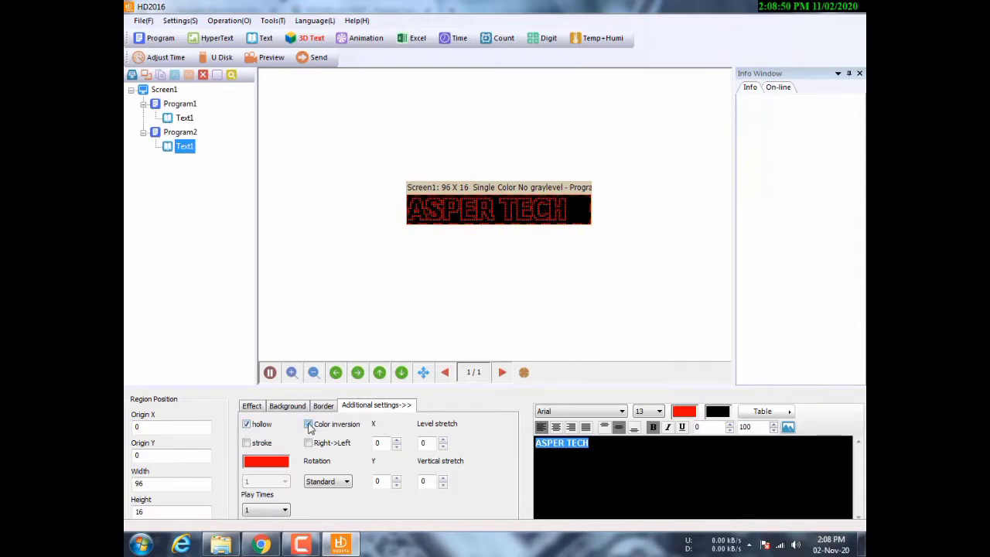
left_click(309, 425)
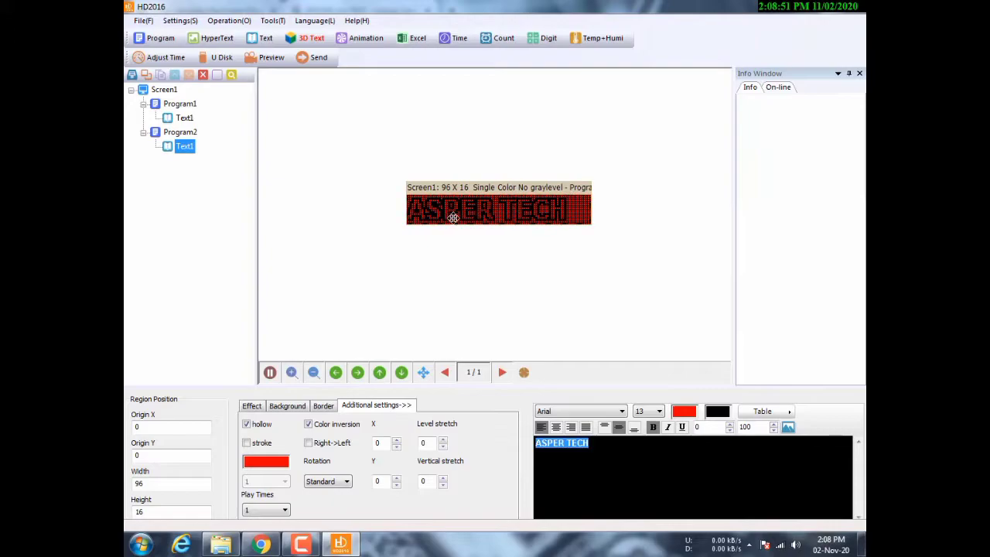
left_click(309, 425)
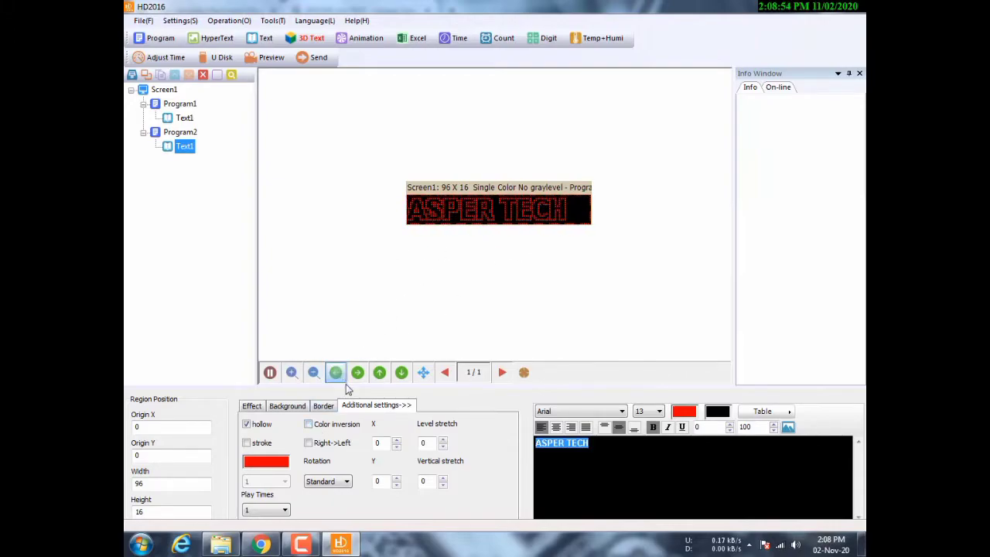
left_click(247, 443)
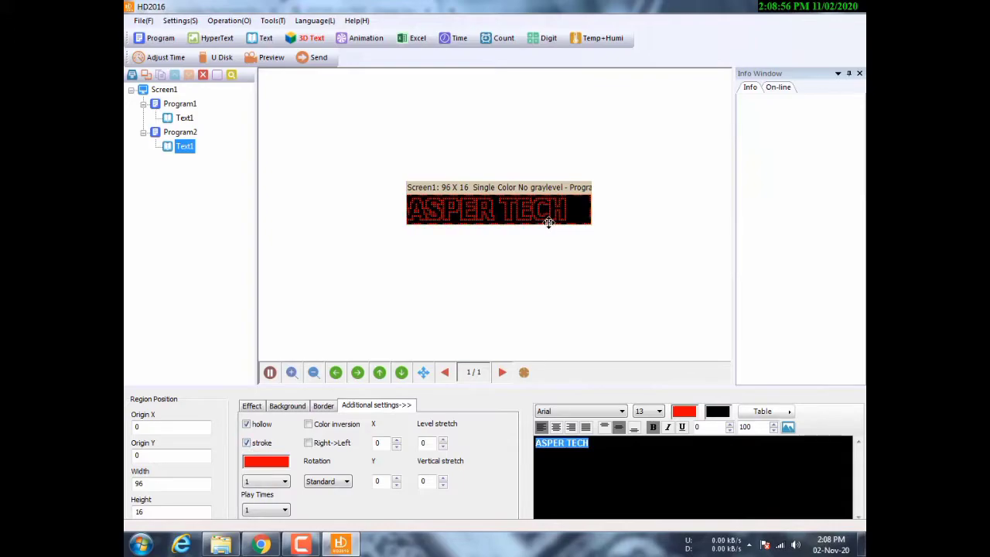
left_click(247, 444)
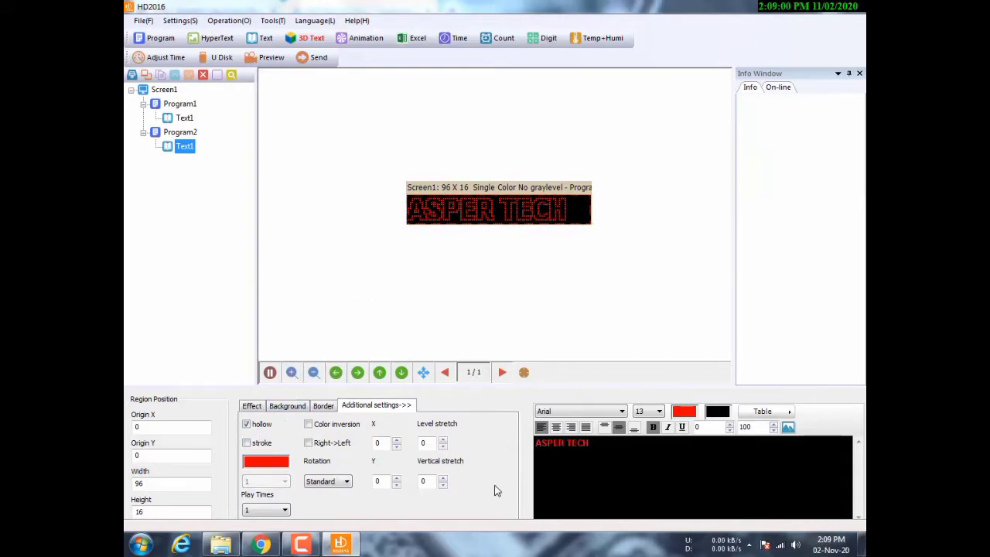
- Give ASPER TECH the Laser Right entry effect, after trying Snow and Fall (reverse)
left_click(246, 410)
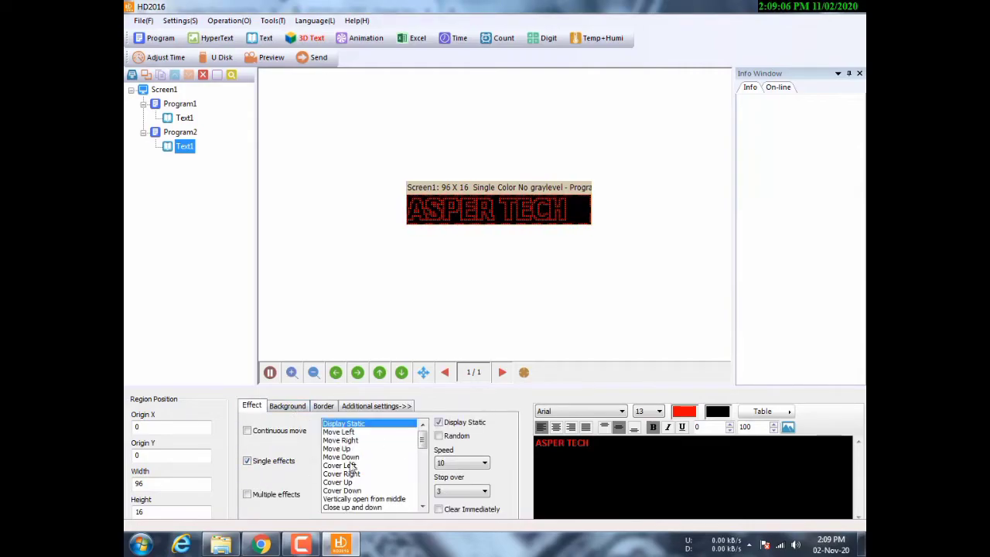
left_click_drag(422, 441, 424, 493)
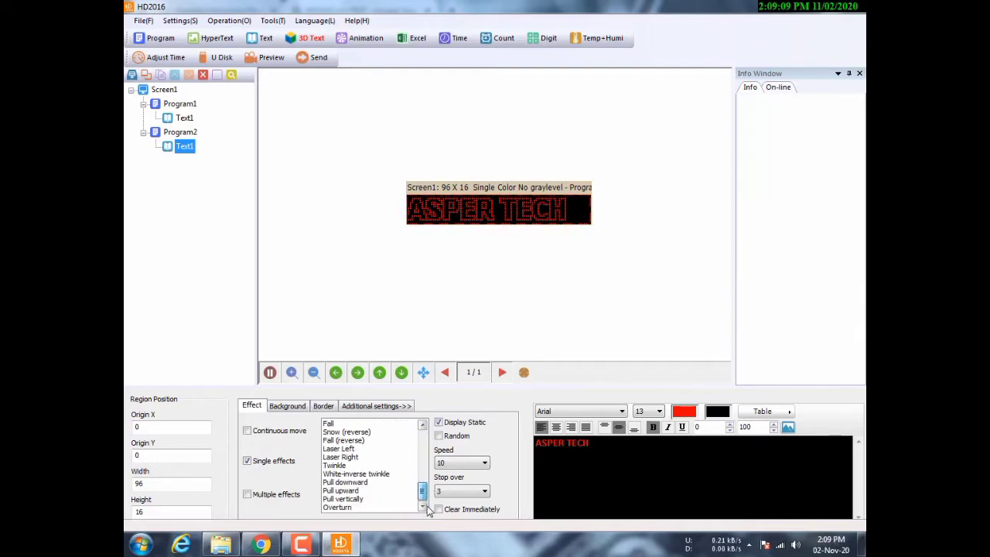
left_click(361, 432)
left_click(359, 441)
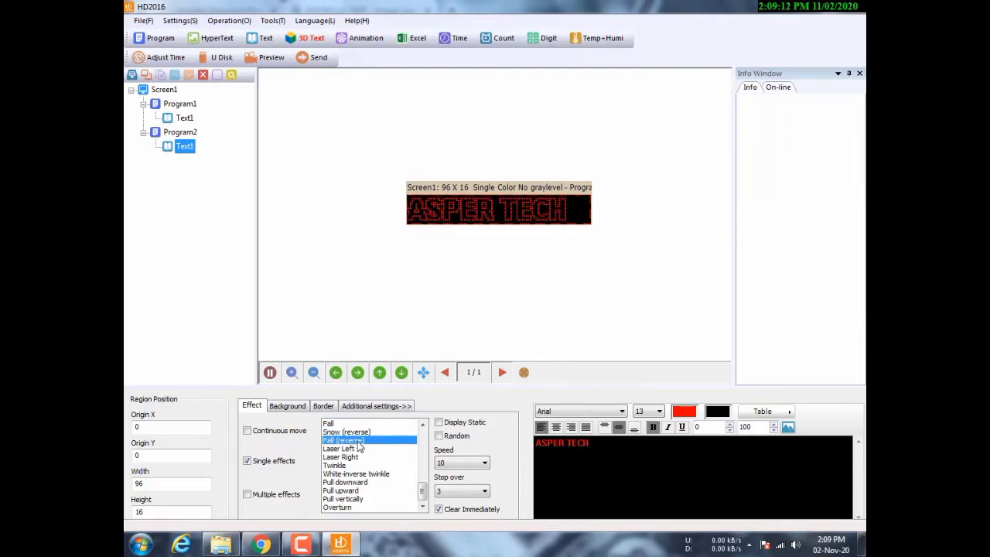
left_click(350, 458)
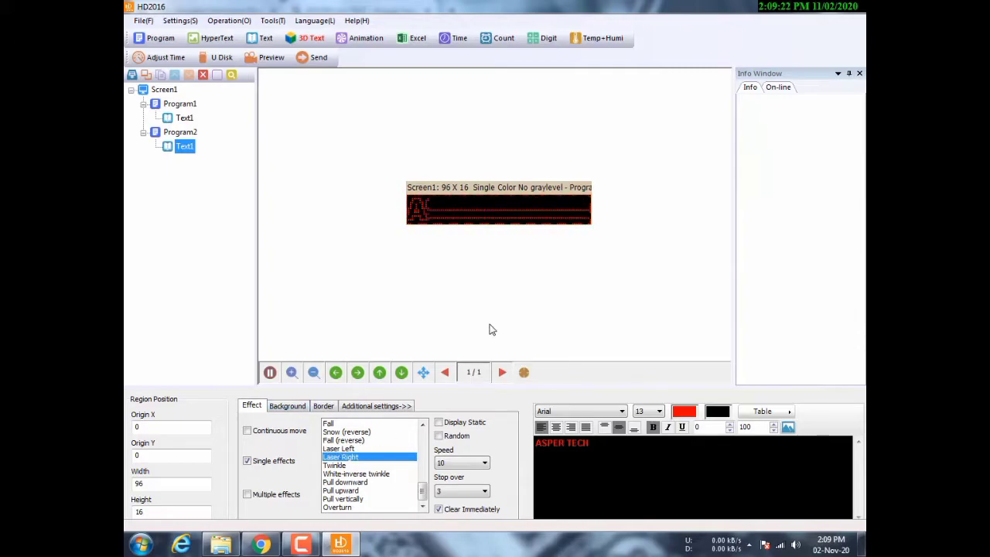
- Set the effect speed to 35, after first trying 55
left_click(286, 407)
left_click(260, 406)
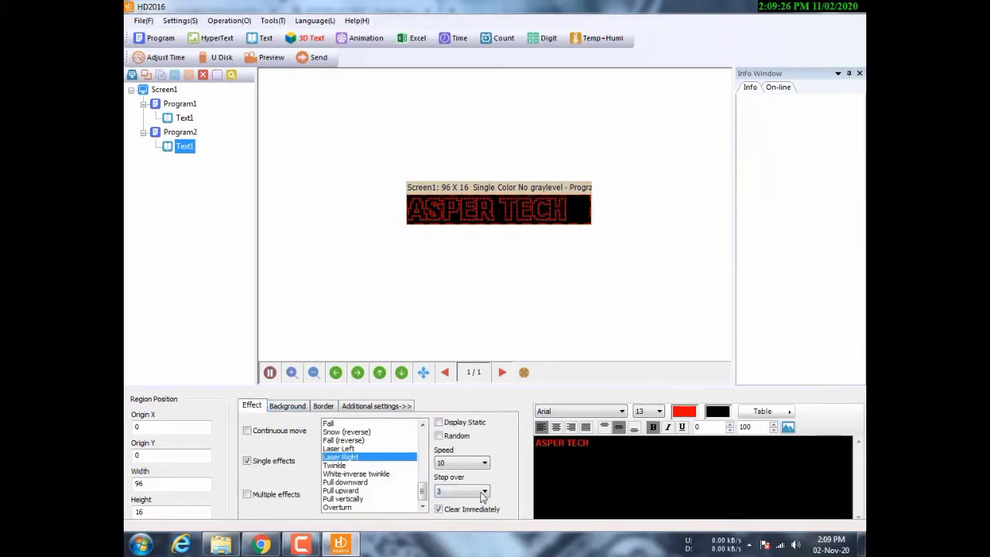
left_click(474, 464)
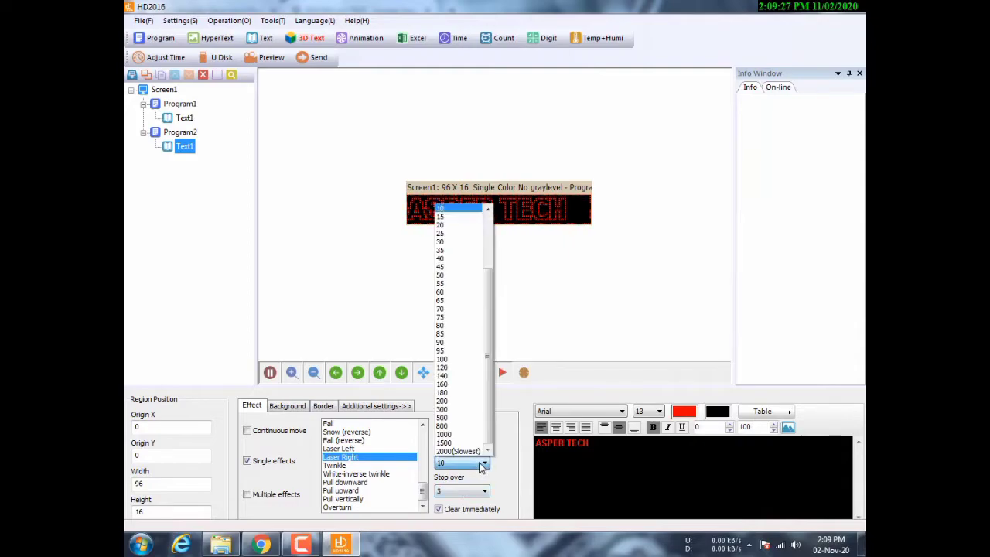
left_click(477, 290)
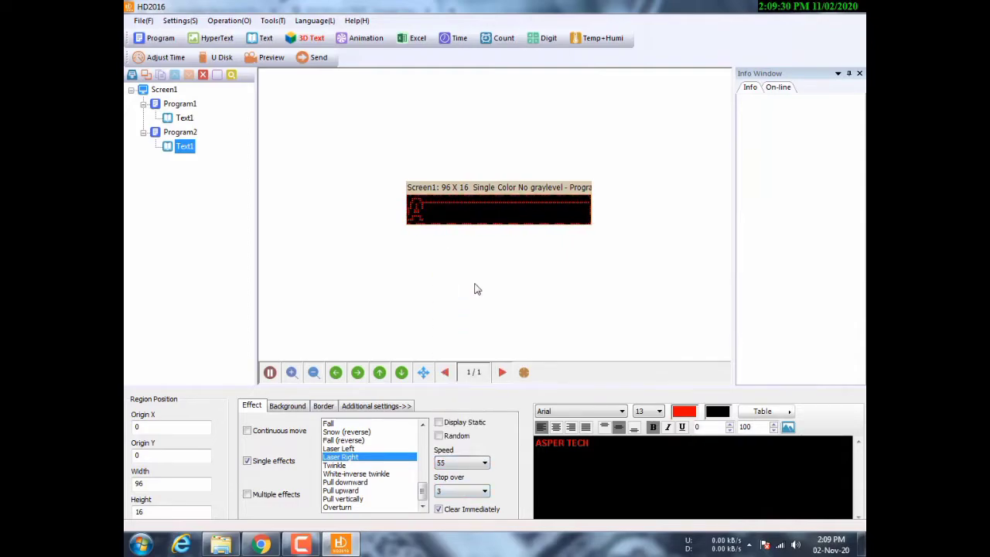
left_click(483, 464)
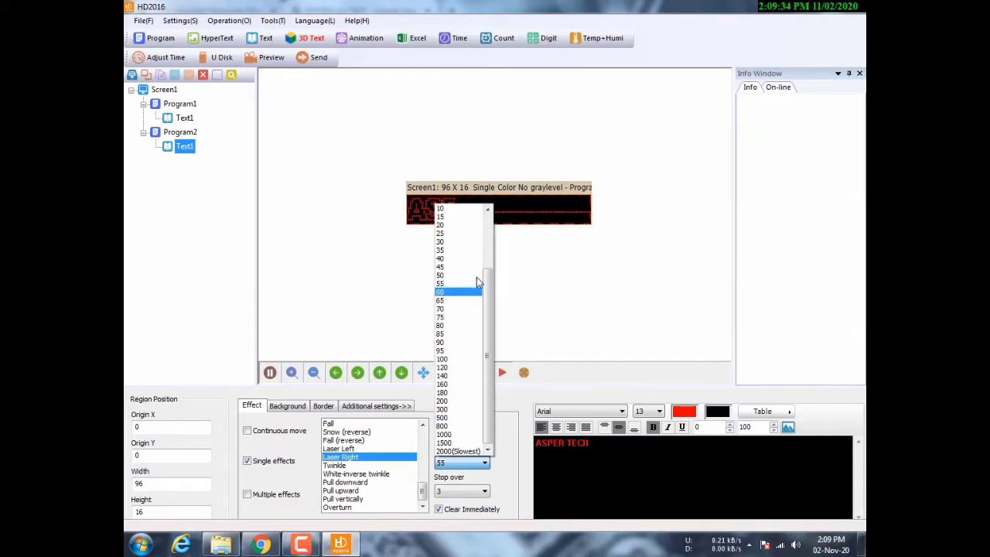
left_click(478, 251)
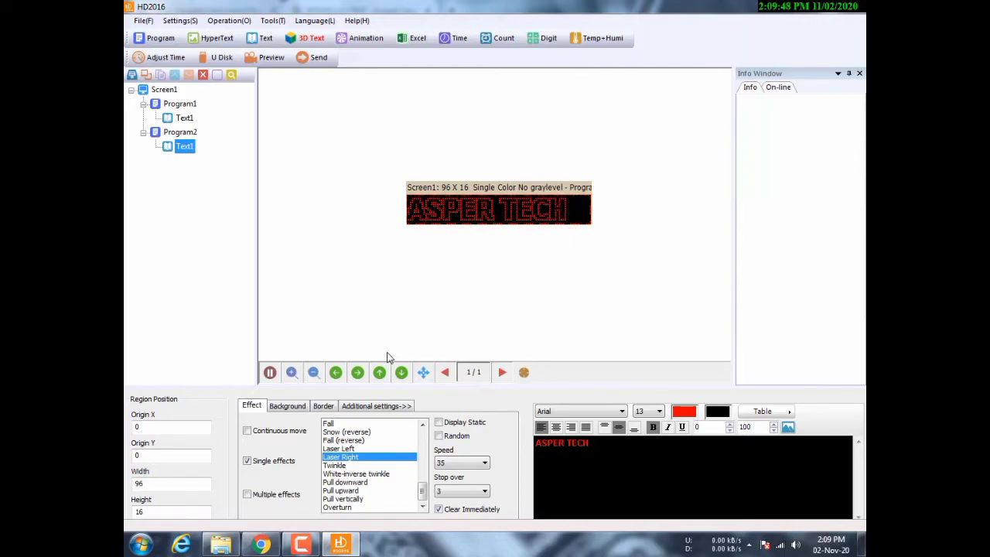
left_click(282, 411)
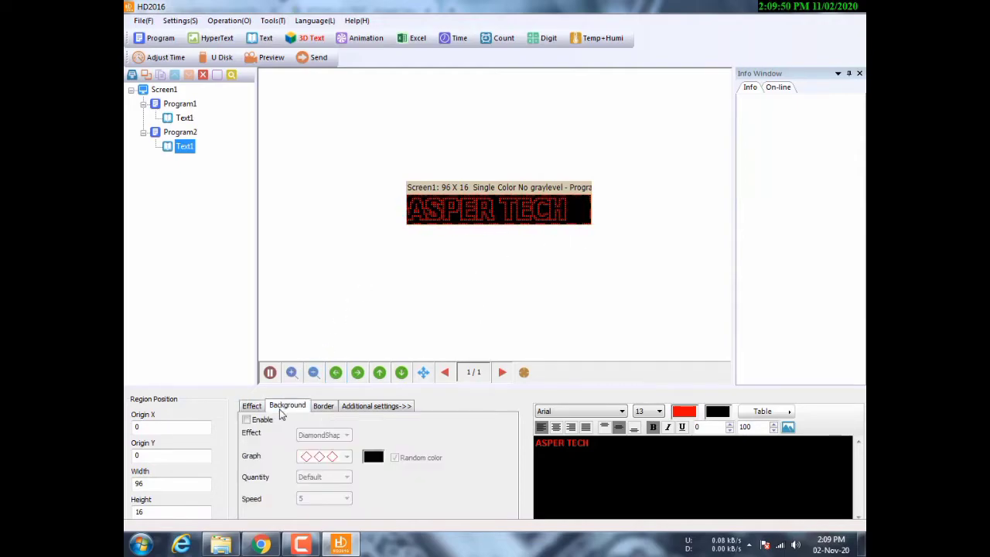
left_click(247, 419)
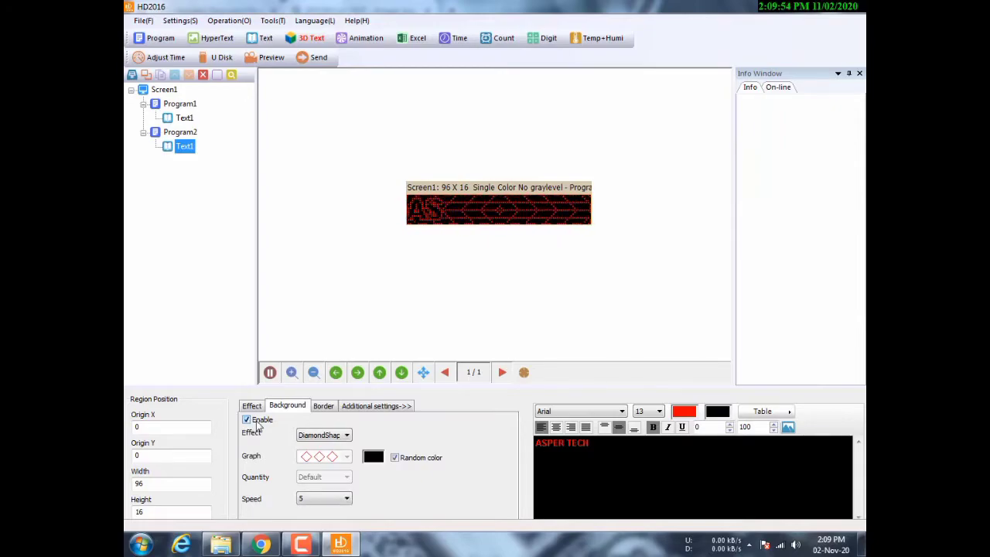
left_click(246, 419)
left_click(250, 407)
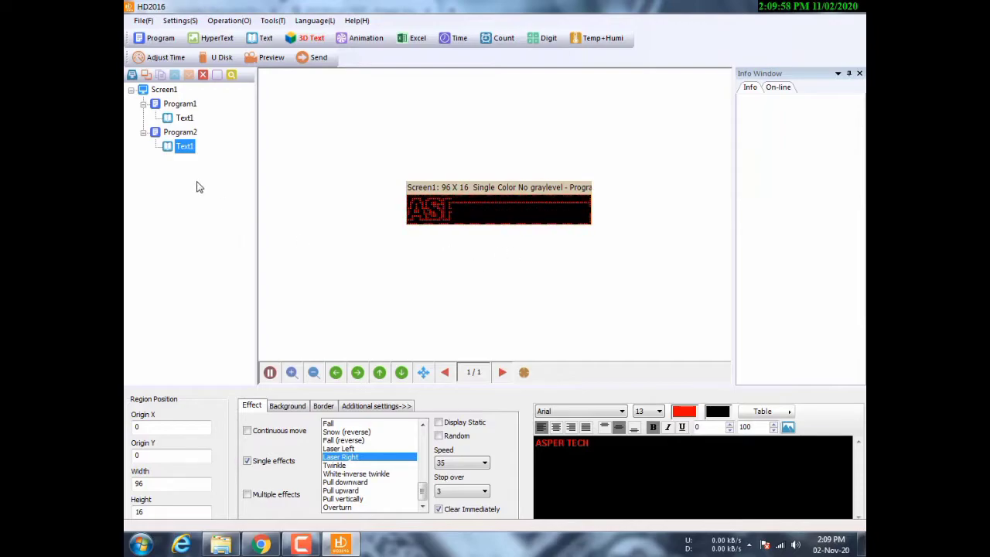
- Add Program3 with a full 96x16 text area reading 'BY :' followed by the author's name
left_click(160, 38)
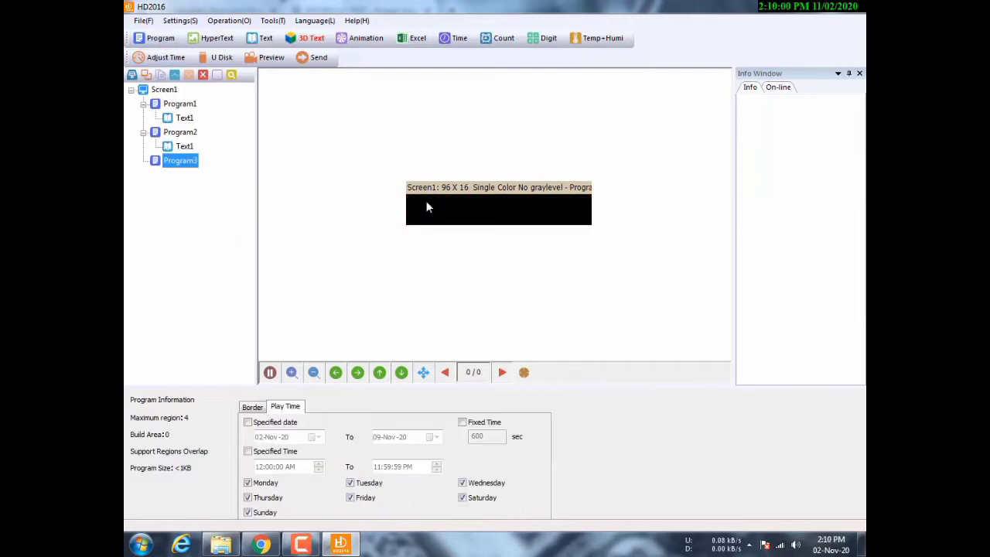
left_click(265, 38)
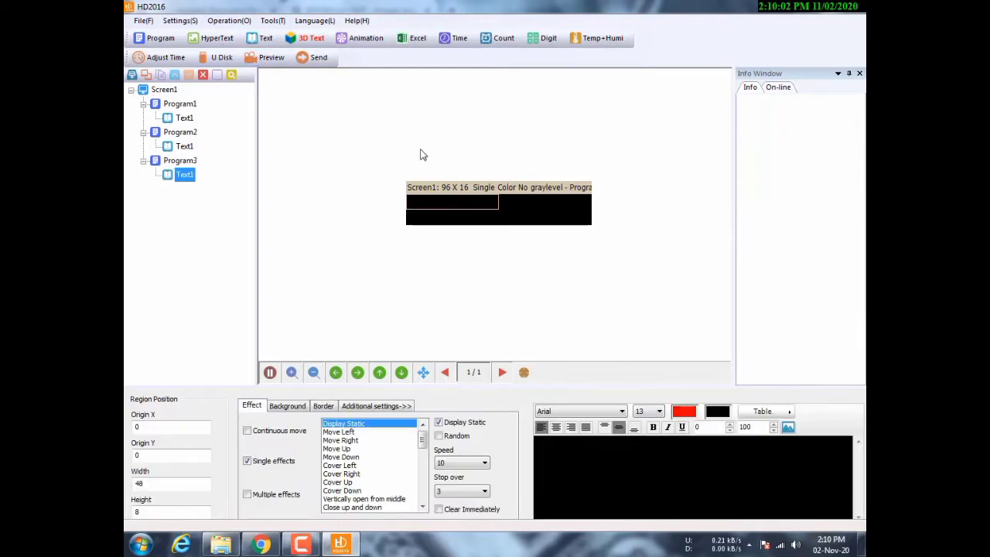
left_click_drag(499, 207, 650, 259)
left_click(537, 442)
type("BY :")
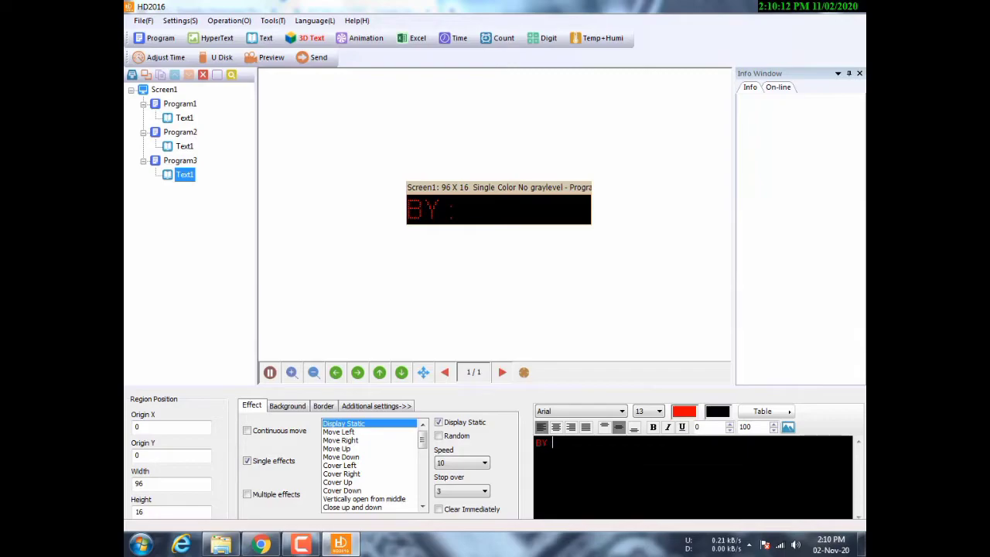
type("TAHI")
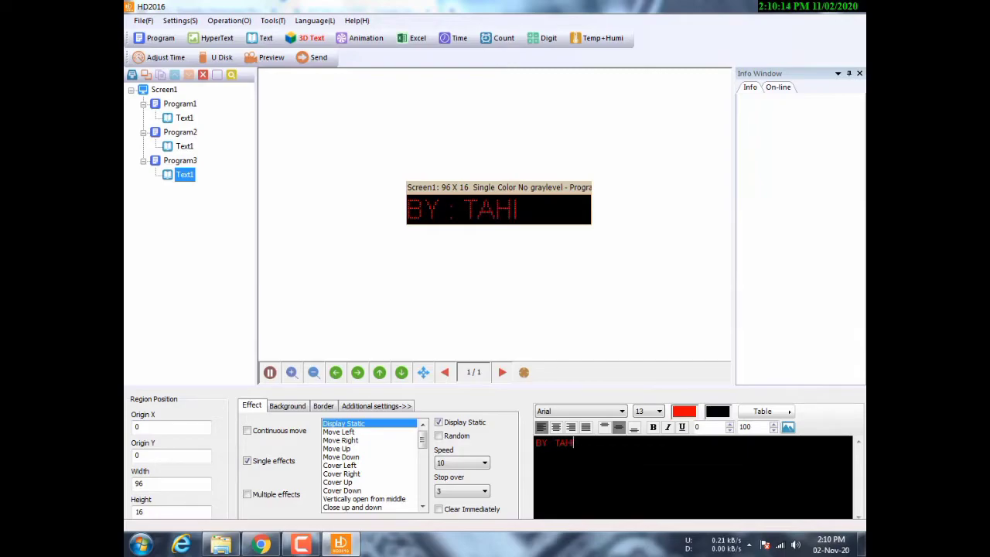
type("R USMAN")
- Make the credit text scroll continuously left at speed 55
left_click(247, 431)
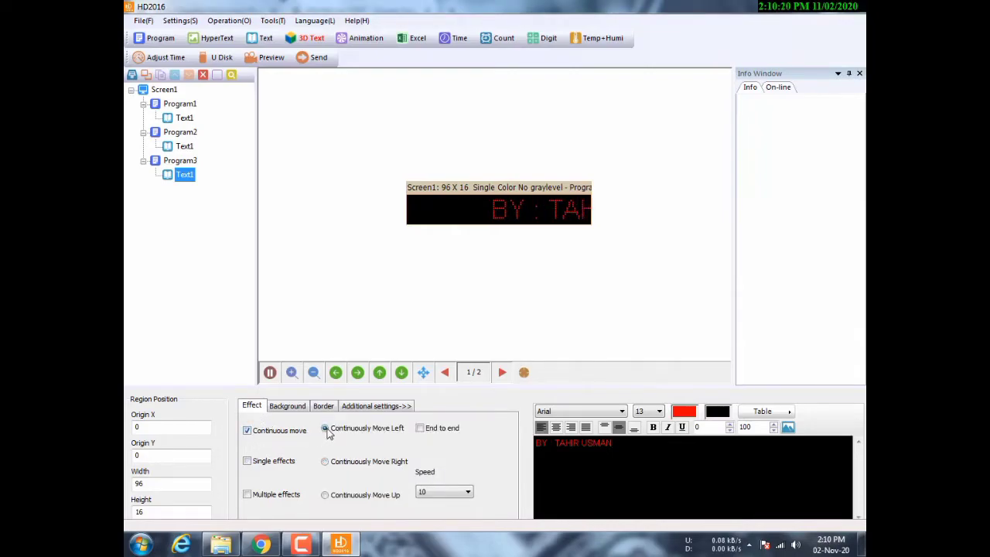
left_click(468, 492)
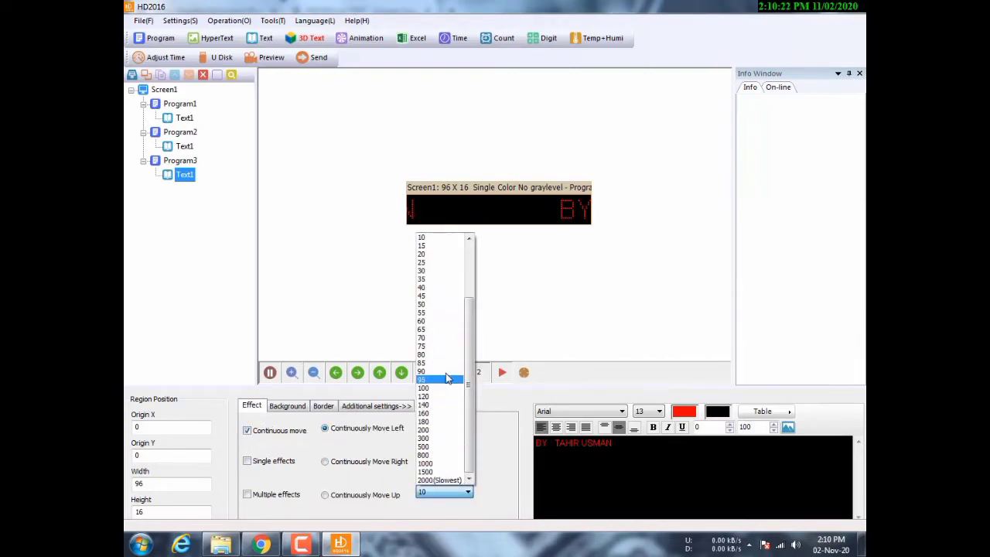
left_click(446, 317)
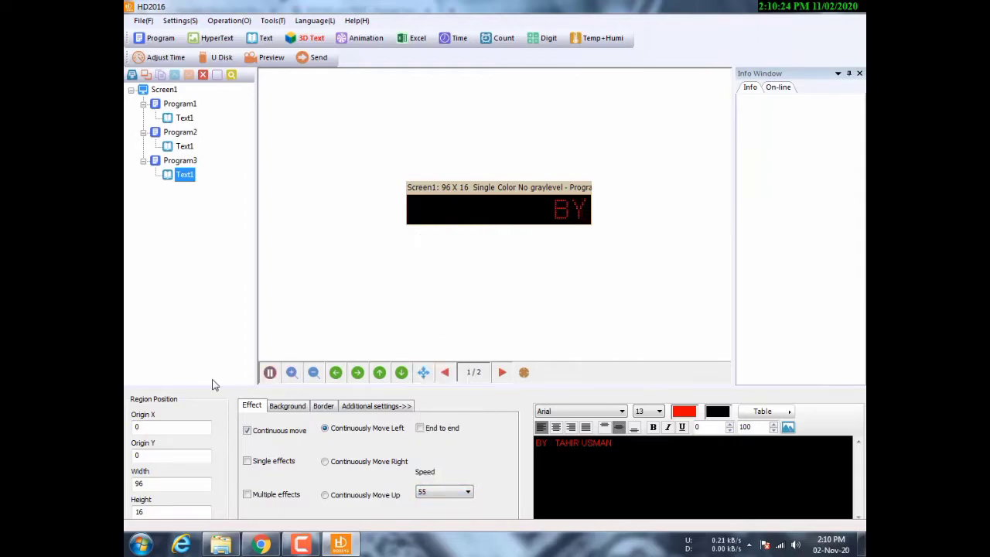
left_click(323, 406)
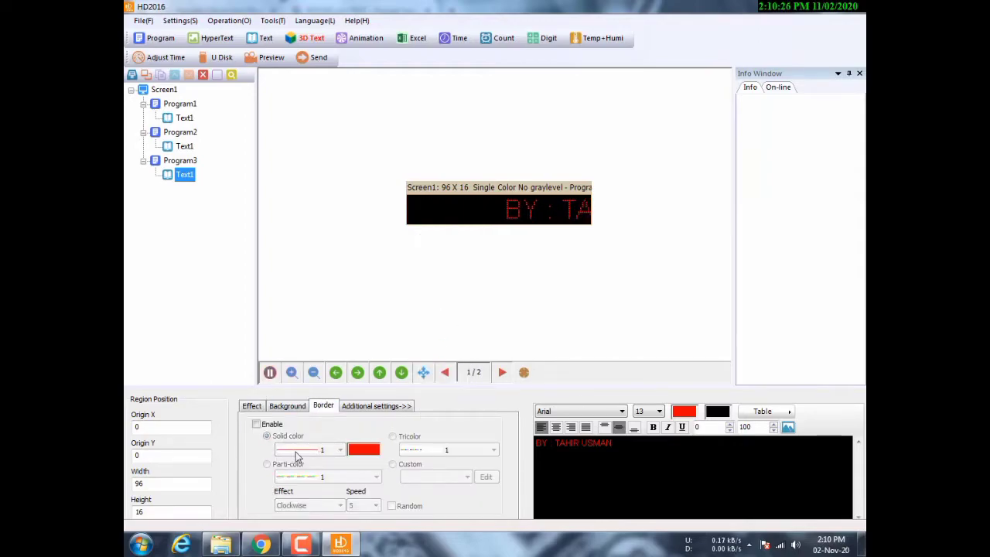
- Enable a solid red border in line style 2 around the credit text and preview it
left_click(256, 424)
left_click(340, 449)
left_click(325, 367)
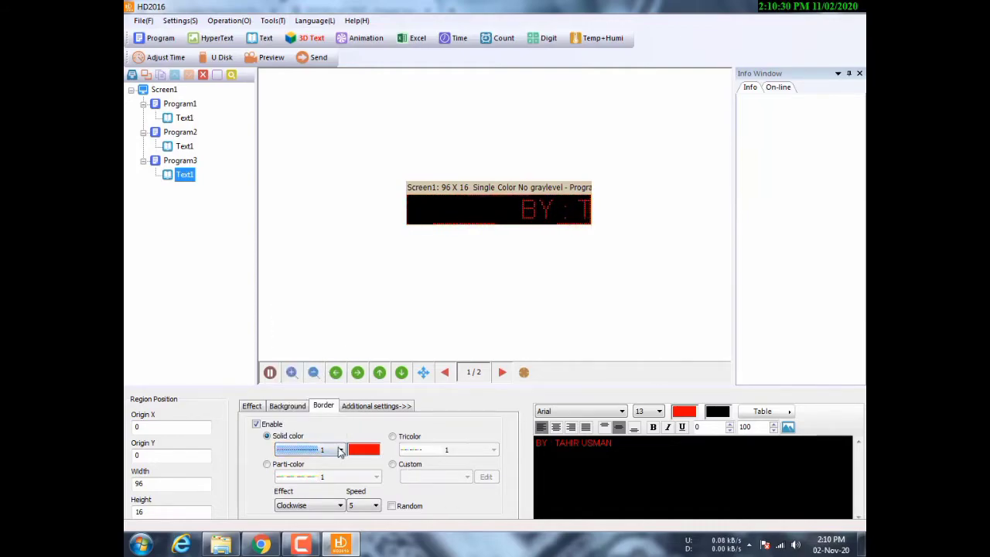
left_click(341, 449)
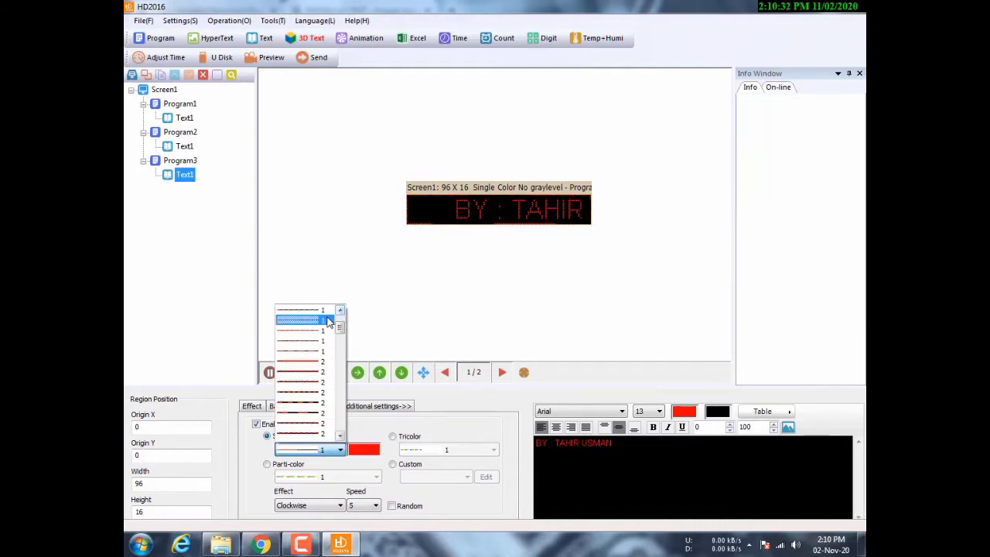
left_click(328, 321)
left_click(340, 451)
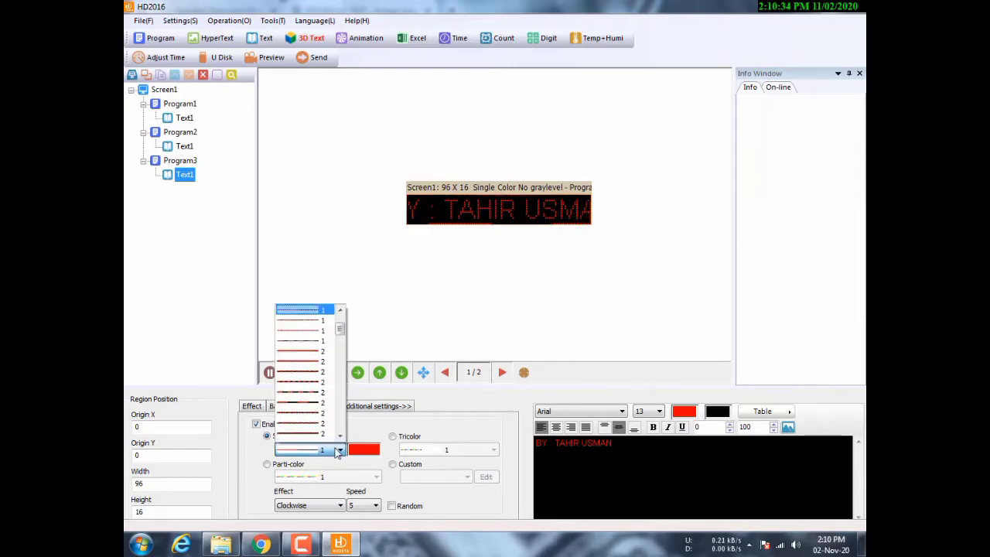
left_click(315, 347)
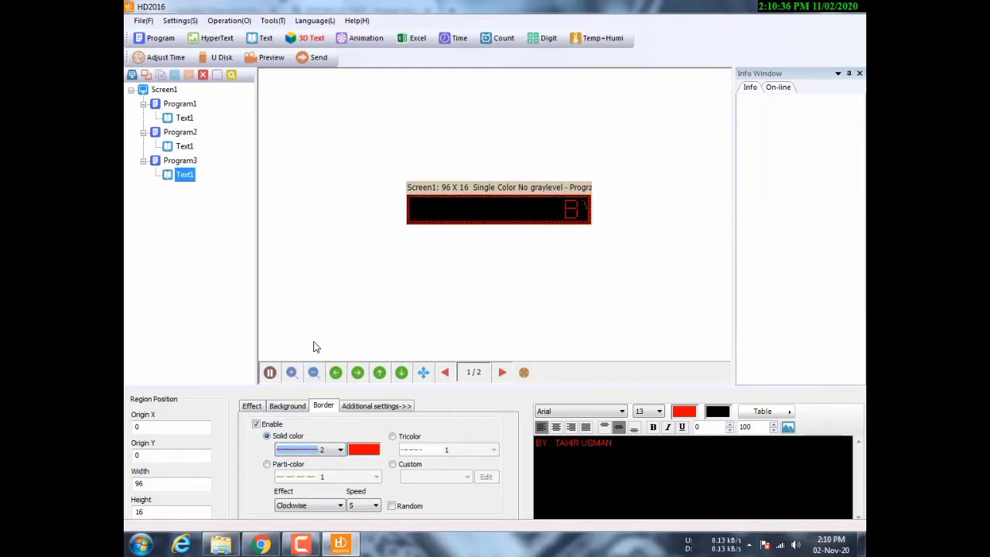
left_click(341, 450)
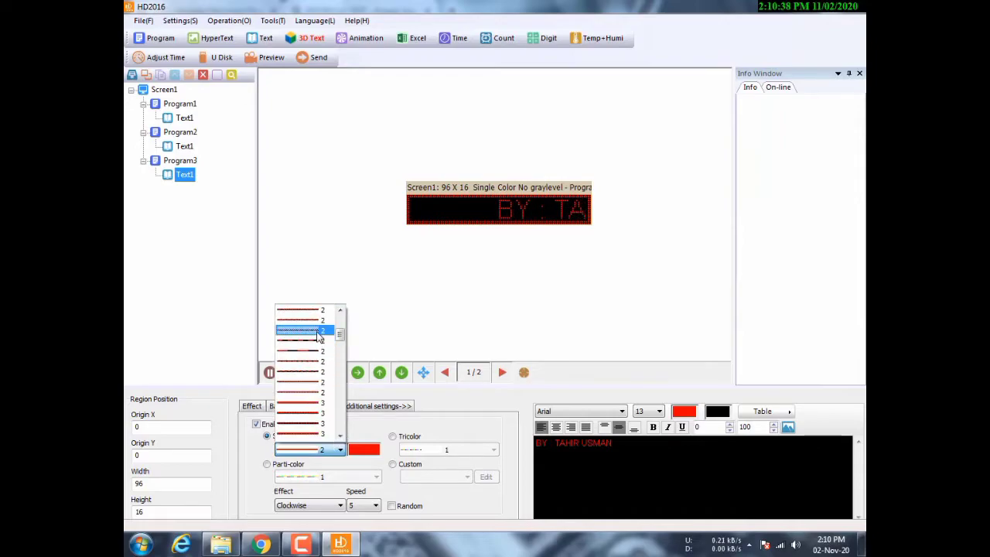
left_click(315, 338)
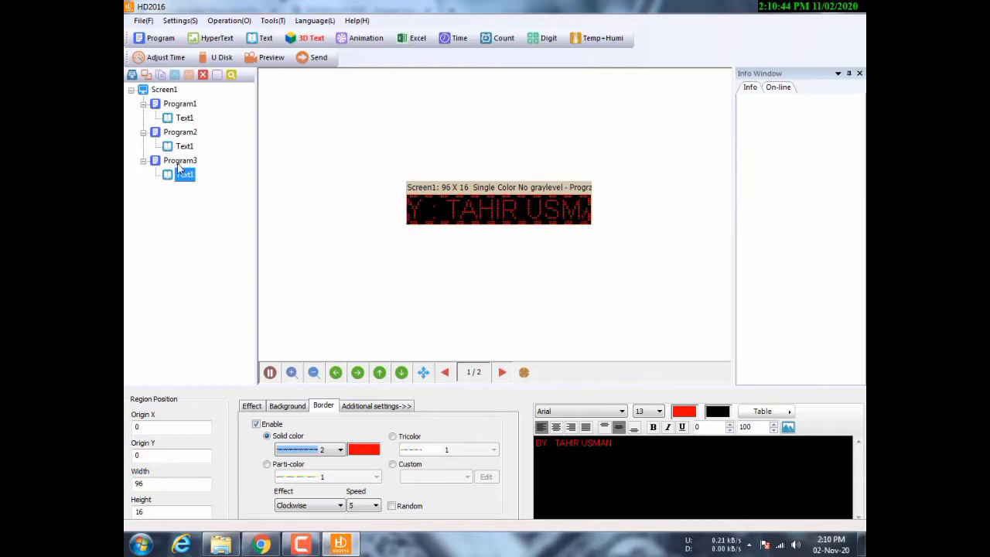
left_click(266, 63)
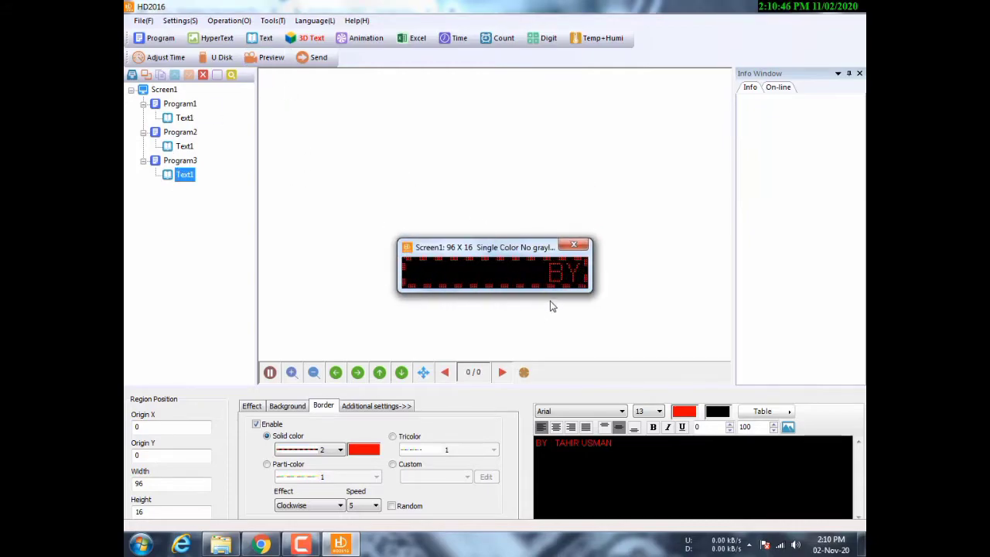
- Preview all three programs on Screen1, then add an empty Program4
left_click(574, 245)
left_click(165, 90)
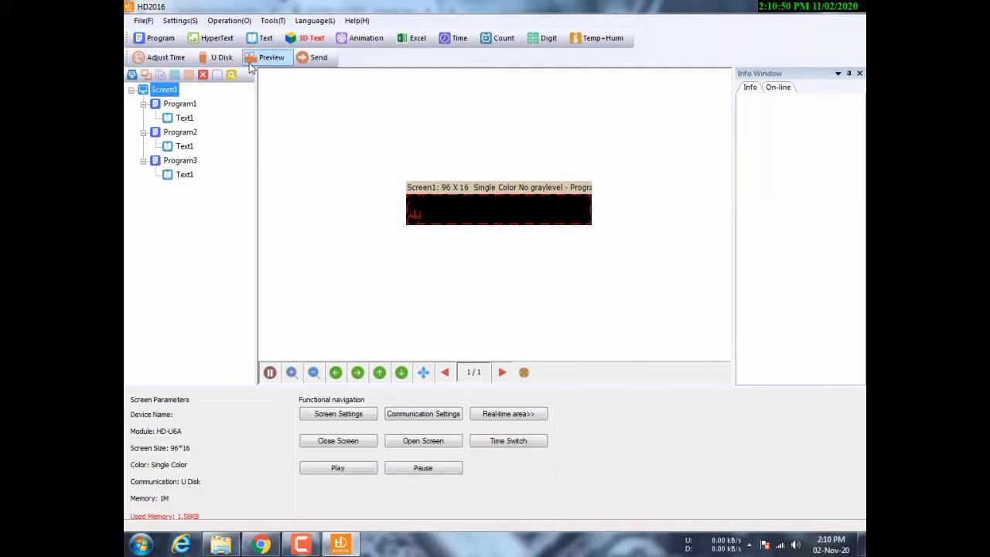
left_click(271, 57)
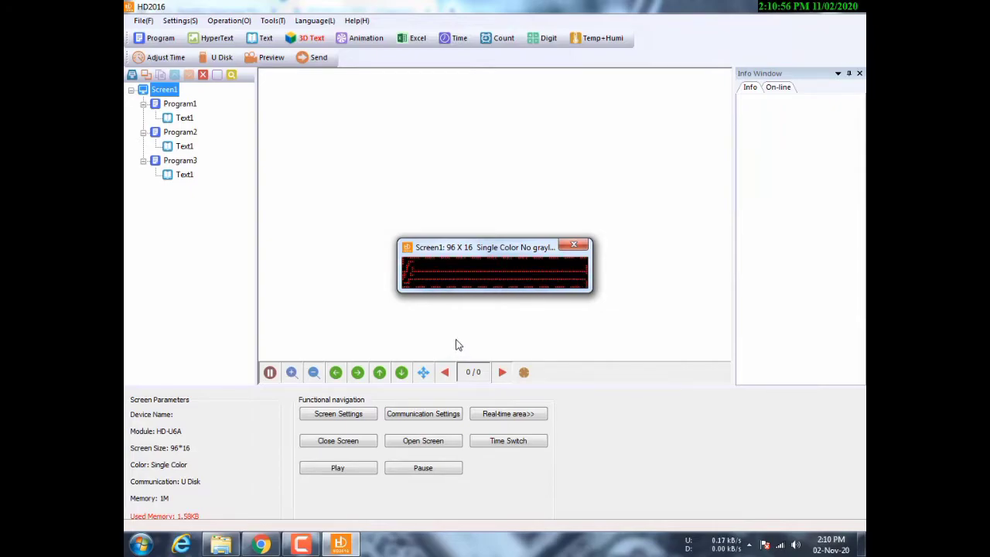
left_click(574, 245)
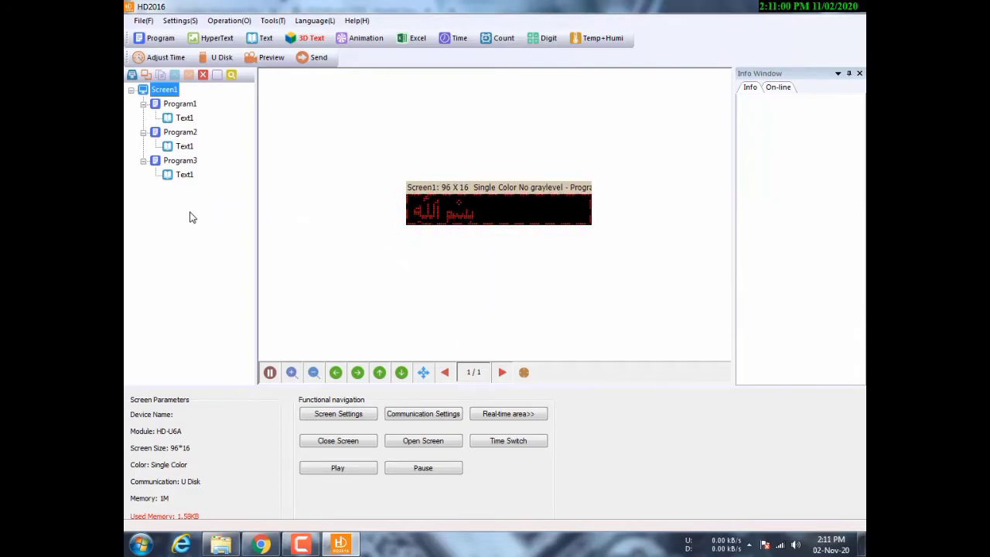
left_click(157, 38)
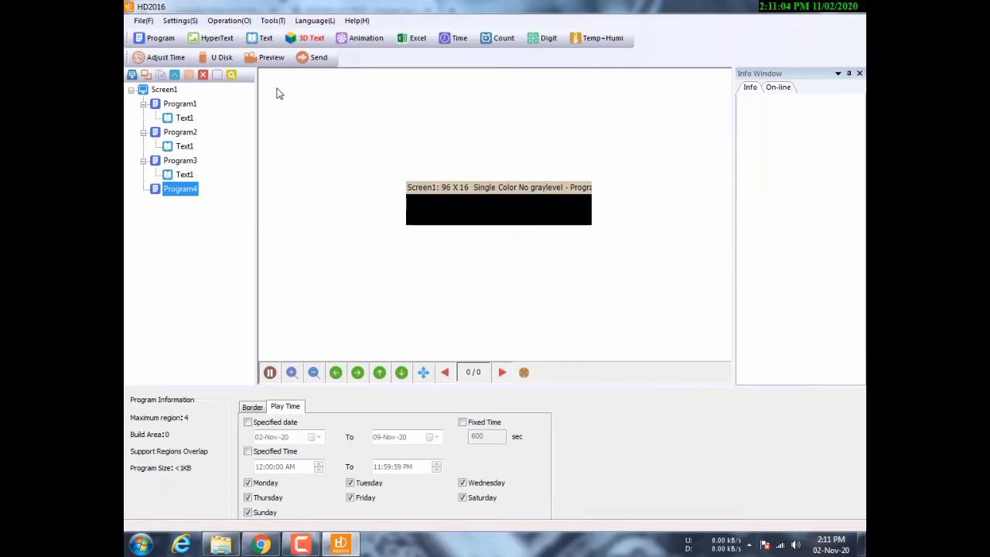
- Add a clock to Program4, sized across the display, showing time without date or weekday
left_click(456, 38)
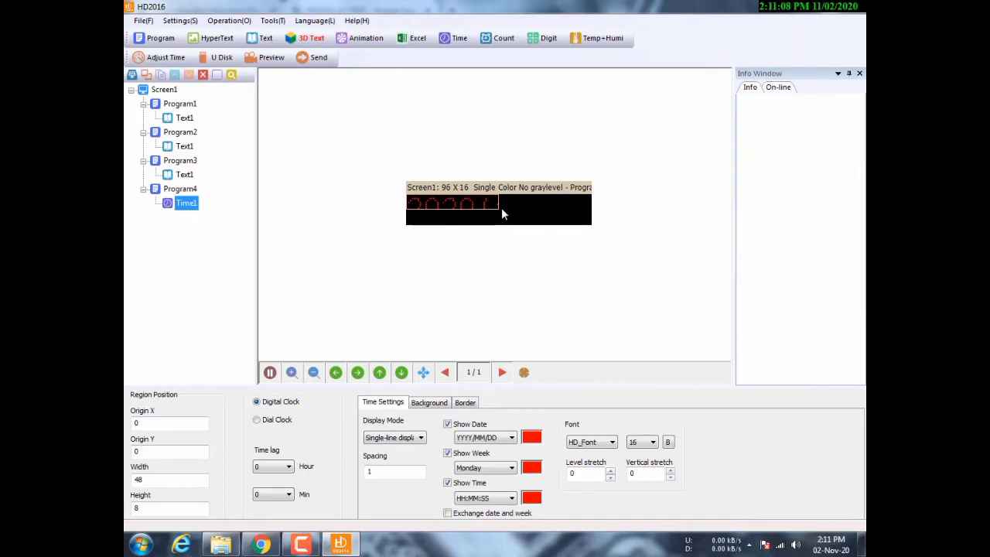
mouse_move(498, 209)
left_mouse_down()
mouse_move(504, 226)
mouse_move(490, 225)
left_mouse_up()
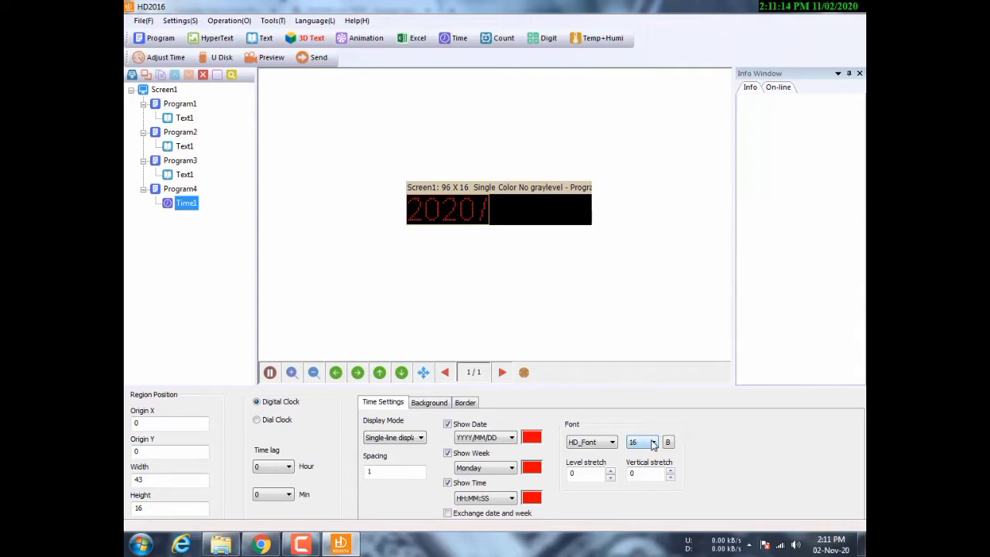
left_click(448, 424)
left_click(448, 453)
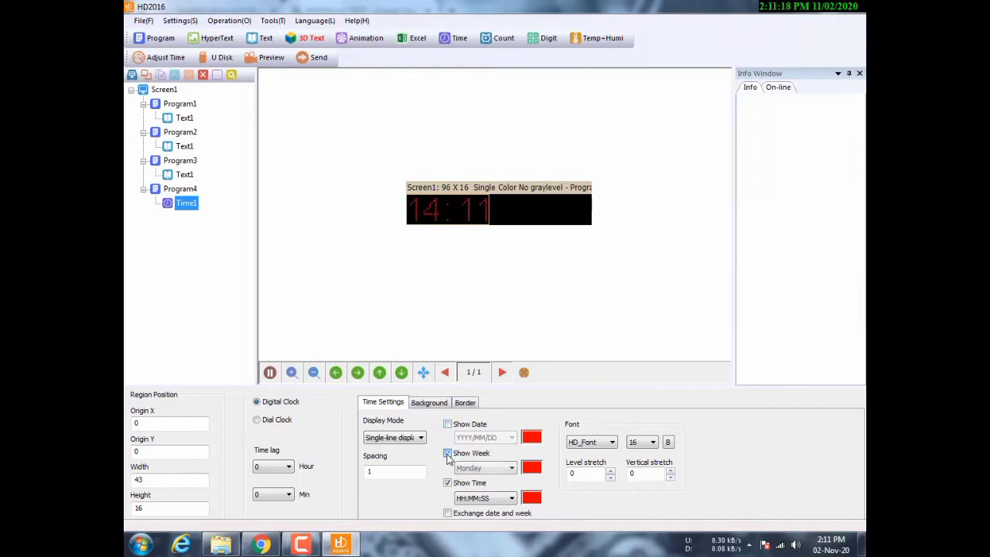
- Set the clock font size to 9 and add a second clock, Time2
left_click(649, 443)
left_click(654, 190)
left_click(654, 190)
left_click(636, 193)
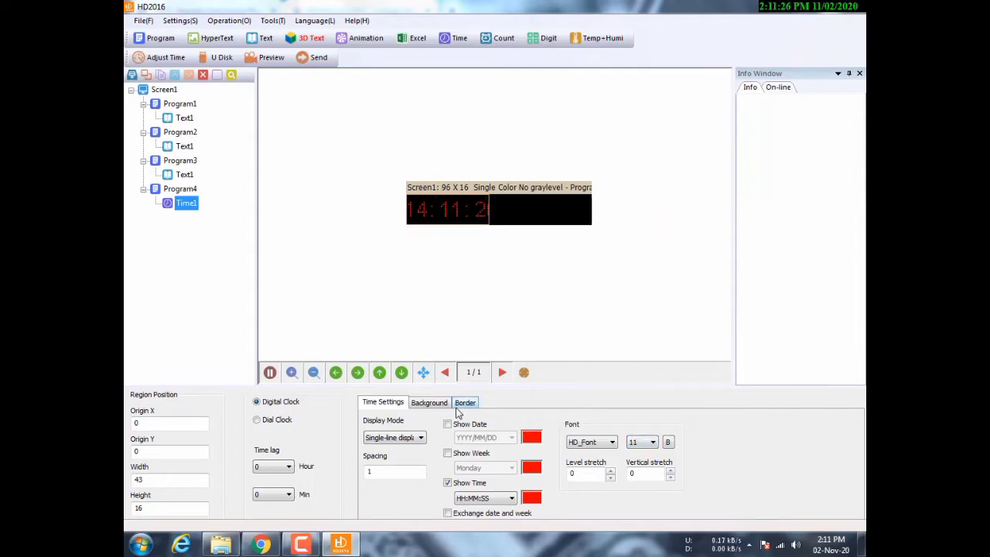
left_click(652, 444)
scroll(657, 198, "up", 3)
left_click(641, 198)
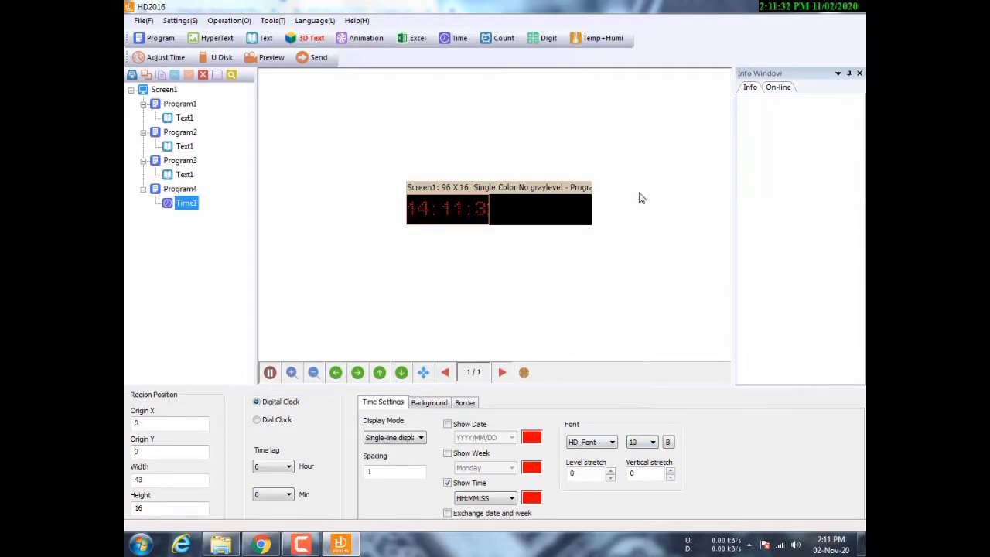
left_click(639, 445)
scroll(642, 200, "up", 3)
left_click(642, 199)
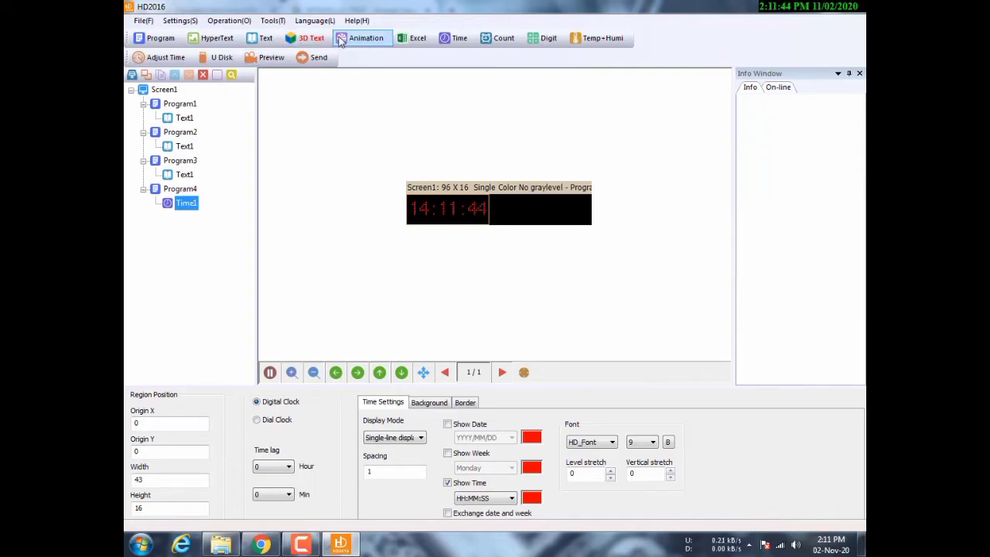
left_click(445, 40)
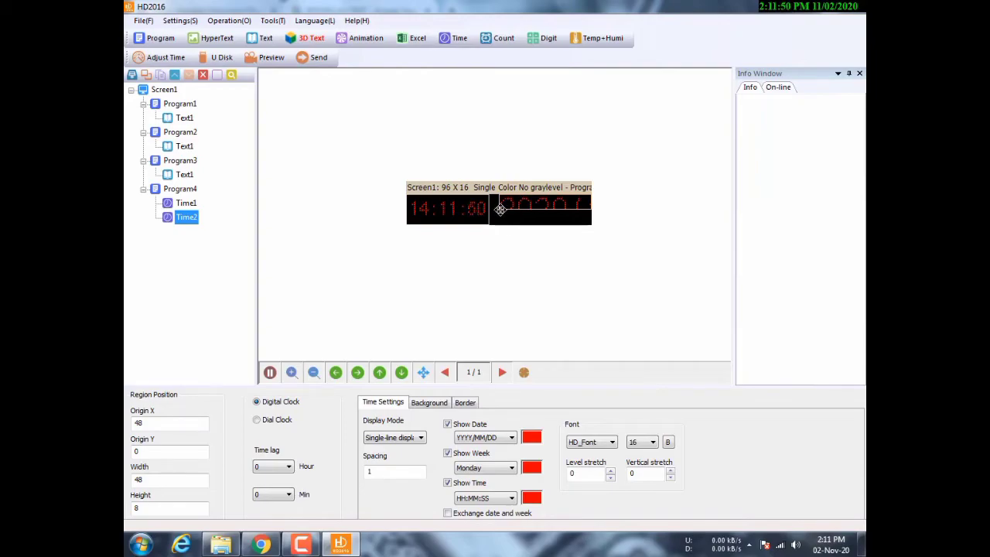
- Stretch Time2 over the right part and show only the date in font size 9
left_click_drag(496, 210, 486, 224)
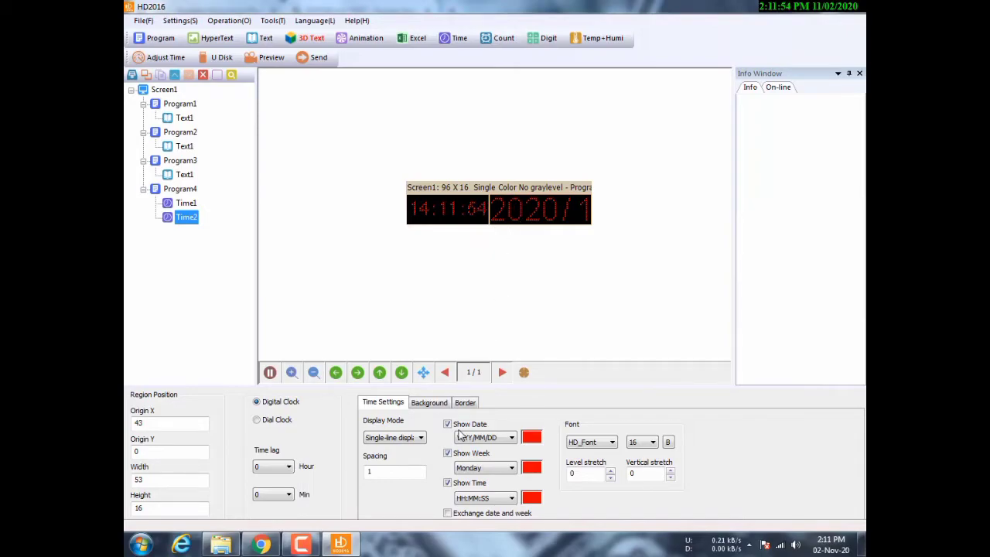
left_click(447, 453)
left_click(447, 483)
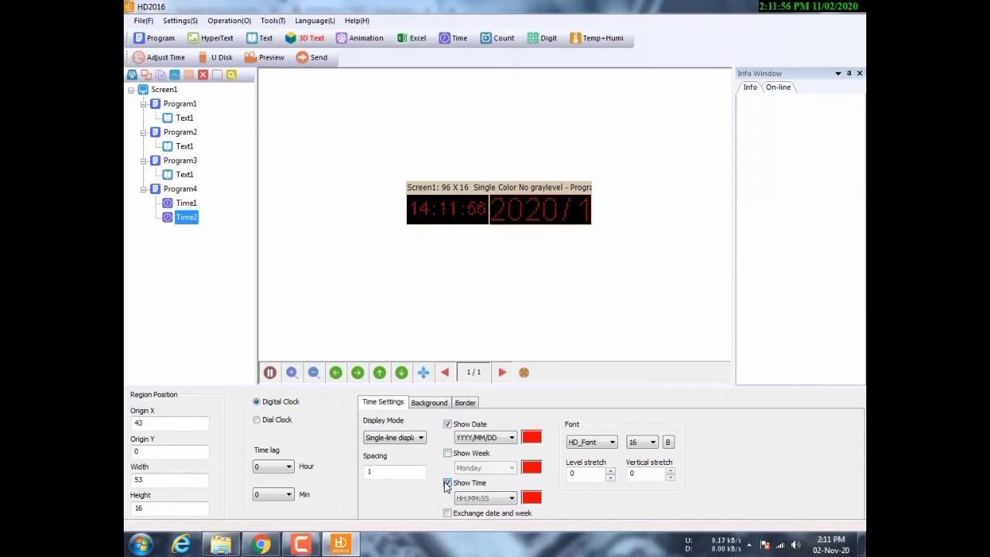
left_click(653, 442)
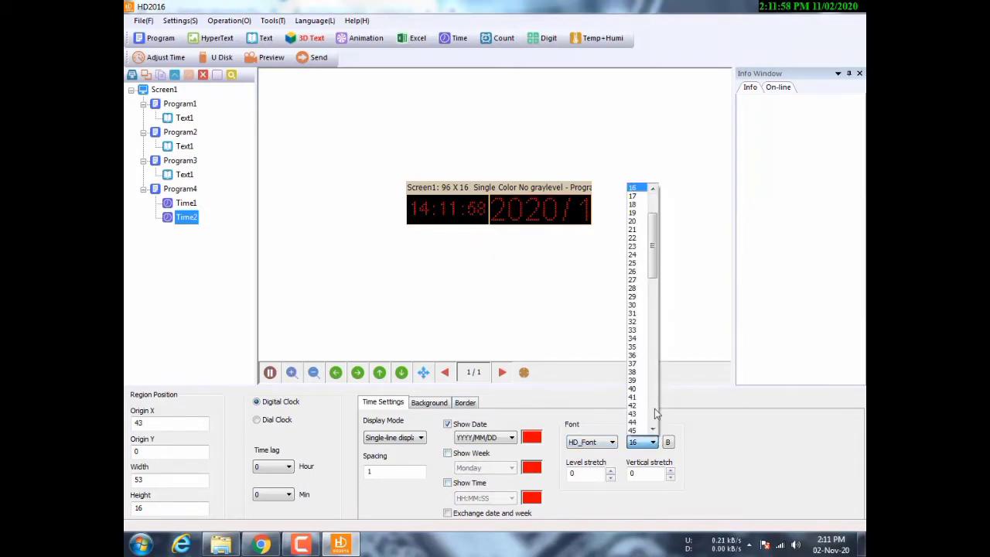
left_click_drag(656, 225, 655, 197)
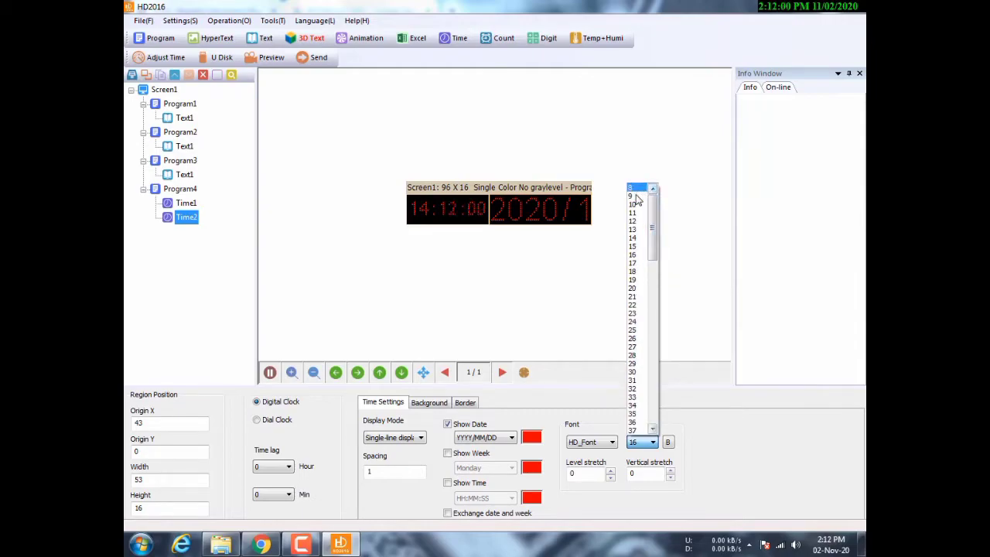
left_click(635, 198)
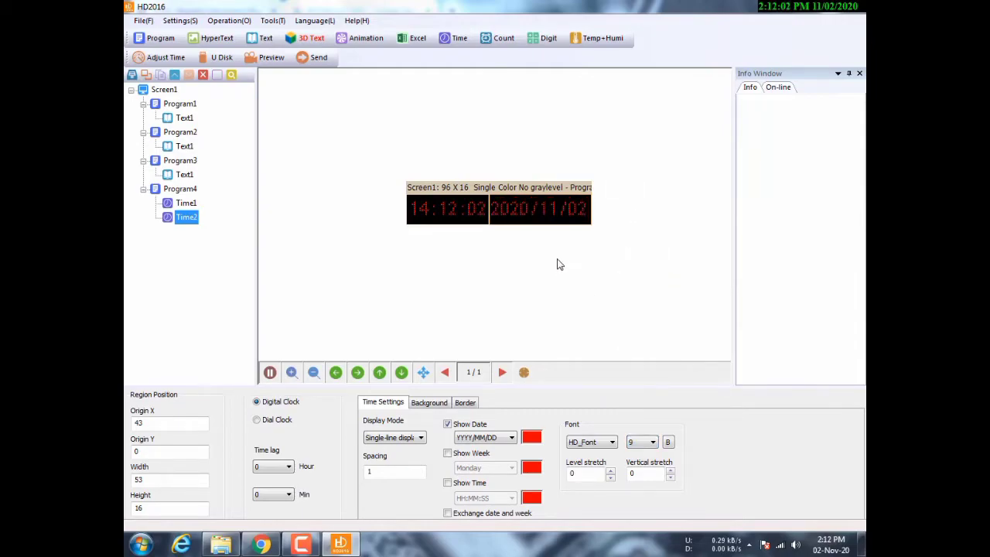
- Format the date as DD/MM/YYYY and enable a border around the date clock
left_click(510, 438)
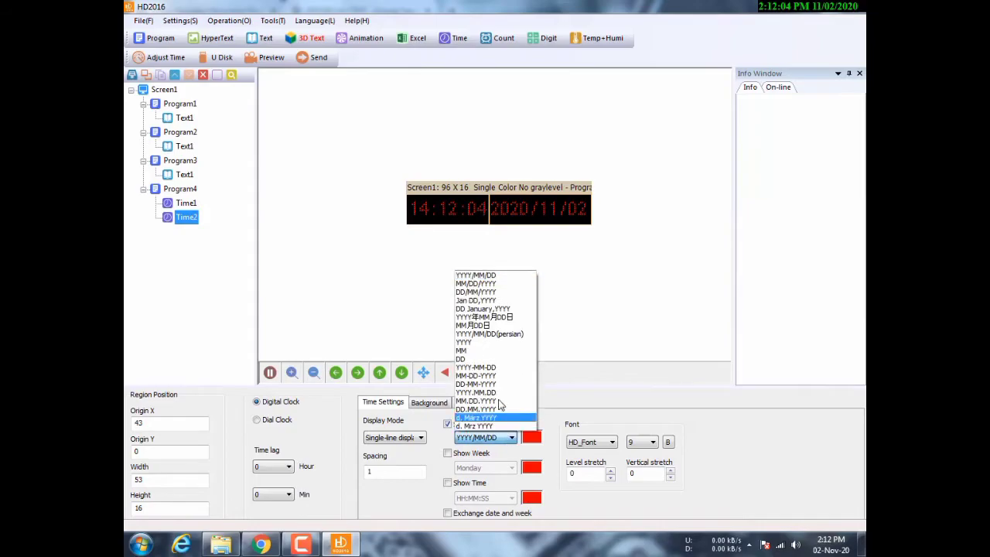
left_click(489, 292)
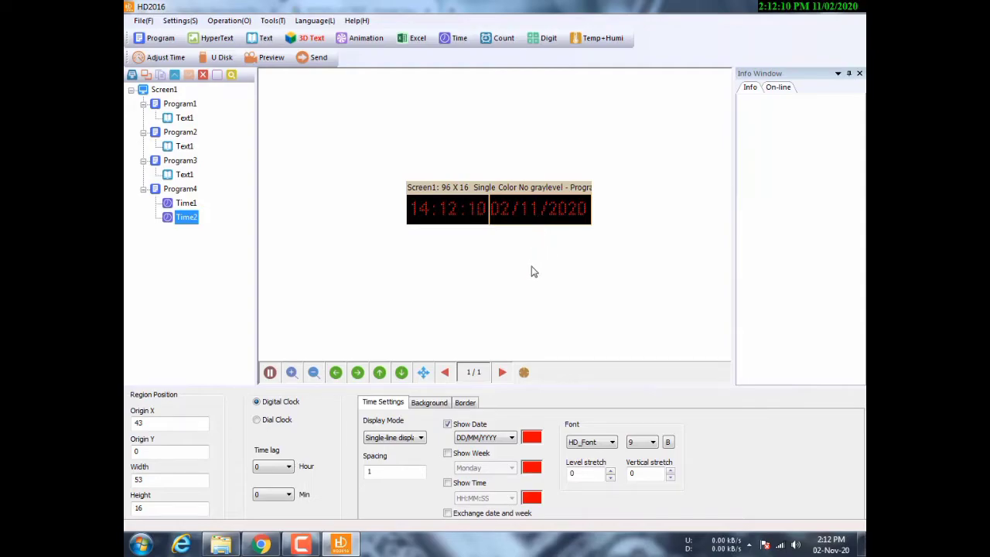
left_click(464, 403)
left_click(376, 421)
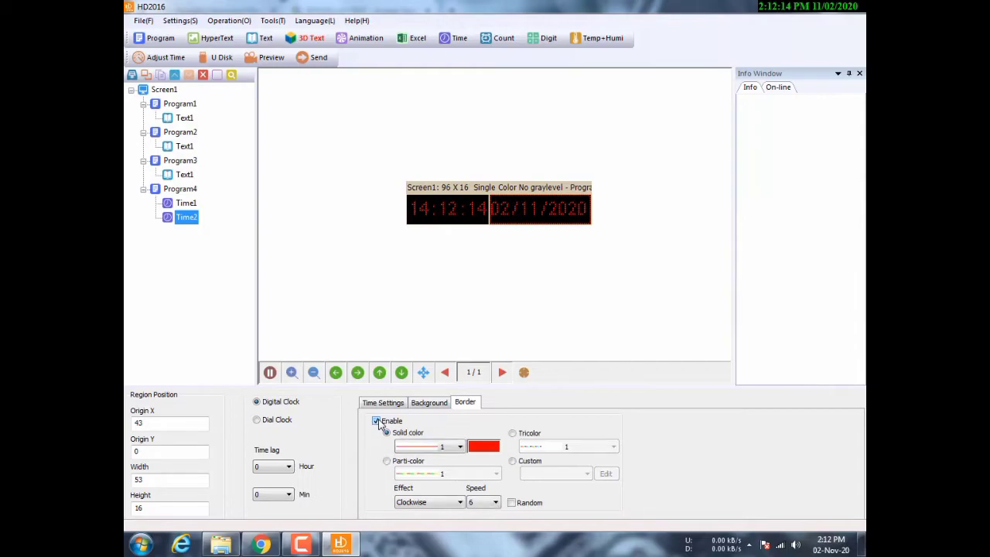
- Enable a border around the Time1 clock
left_click(445, 205)
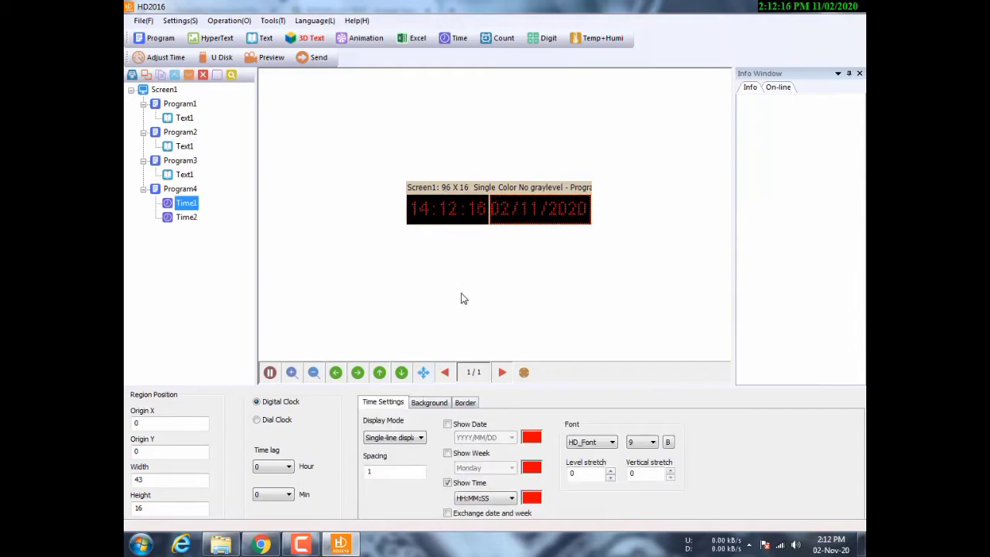
left_click(467, 401)
left_click(376, 421)
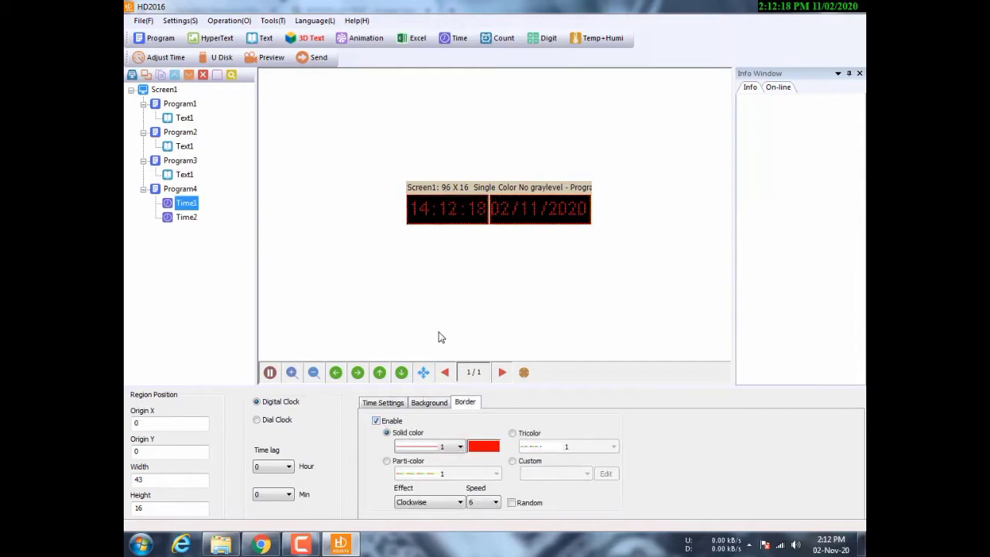
- Preview both clocks on the LED screen, then return to Screen1's parameters
left_click(267, 58)
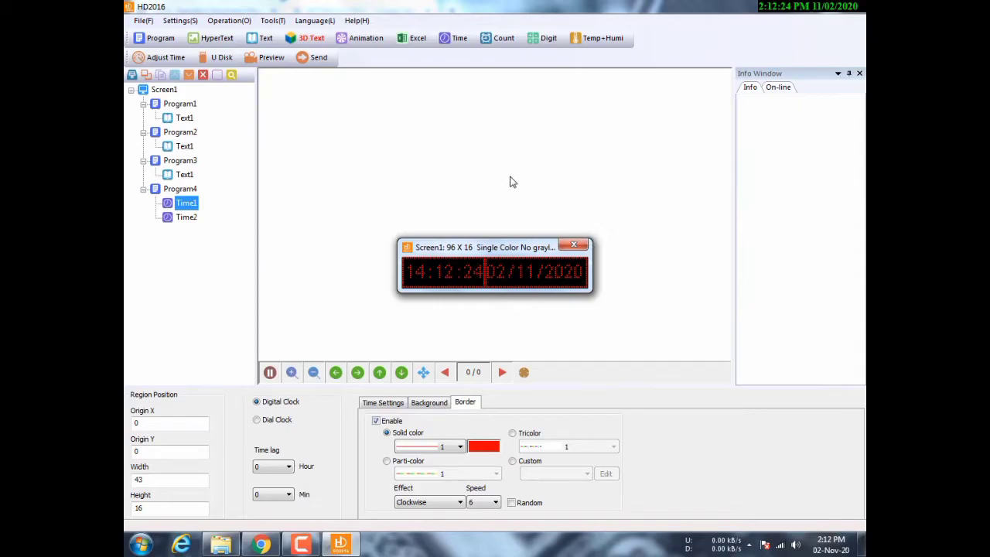
left_click(571, 247)
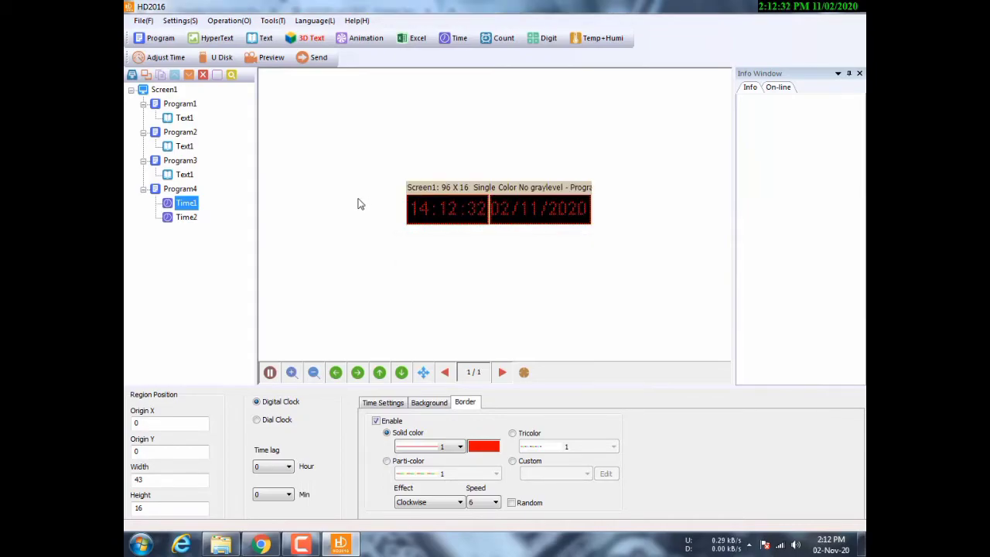
left_click(186, 219)
left_click(185, 205)
left_click(186, 217)
left_click(164, 89)
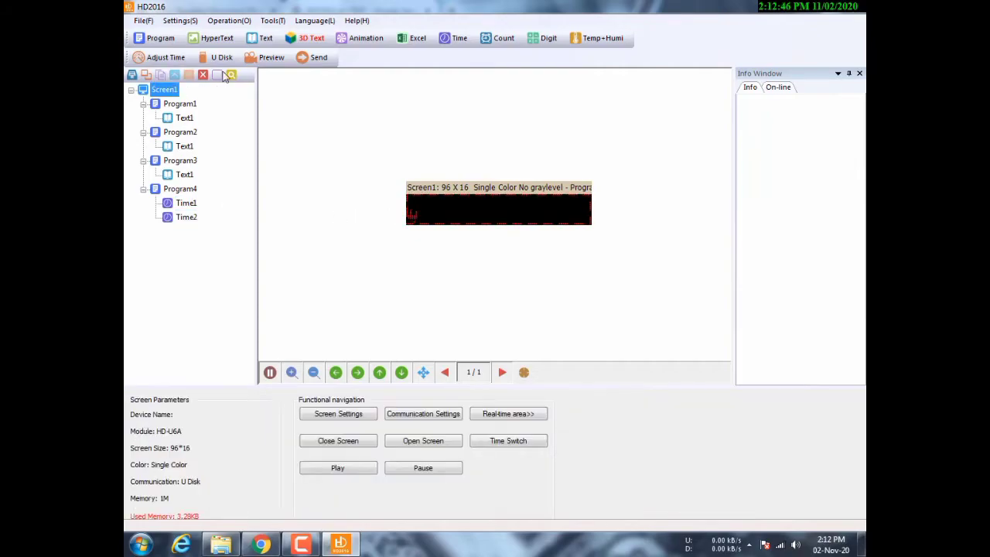
left_click(252, 65)
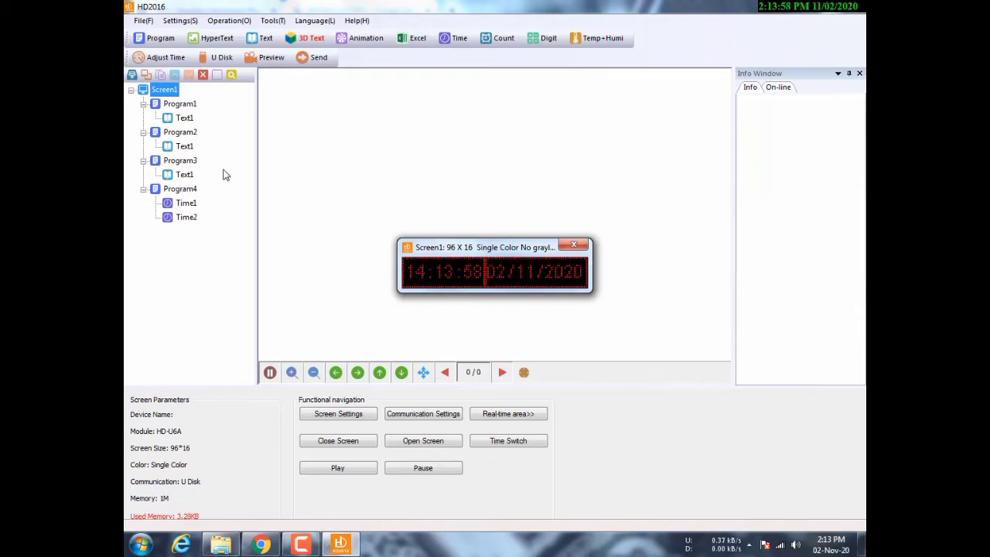
left_click(574, 246)
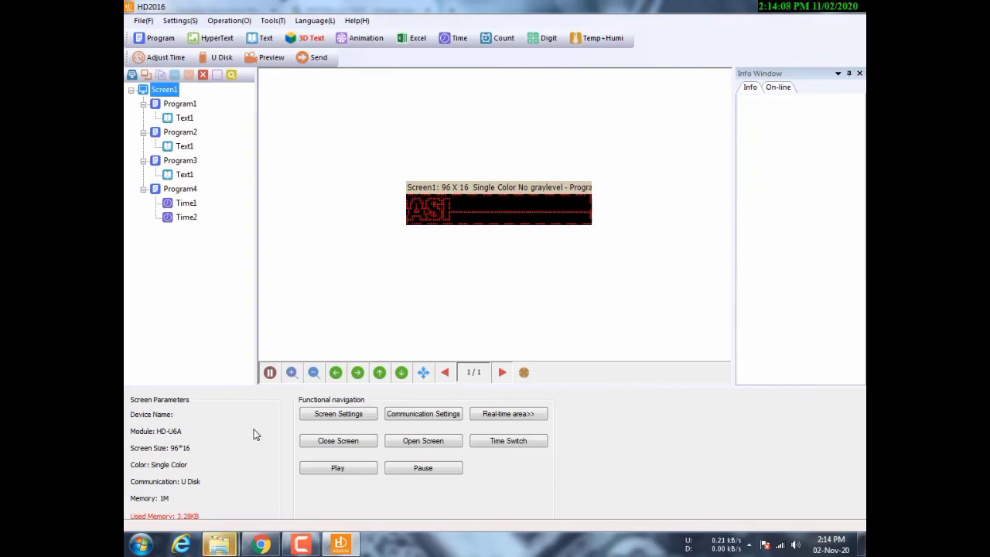
- Close AutoPlay and open U Disk export with the USB drive as target
mouse_move(221, 545)
left_click(334, 465)
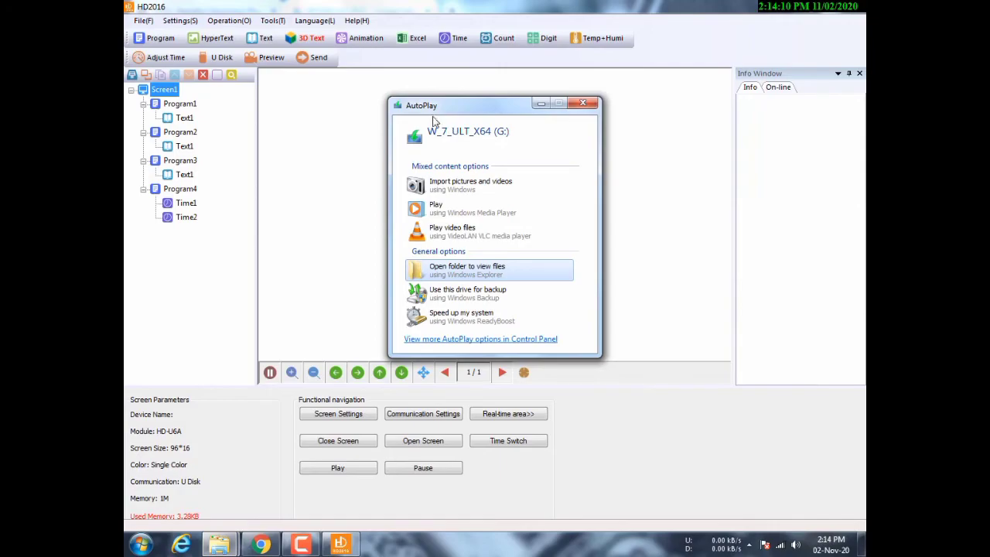
left_click(581, 107)
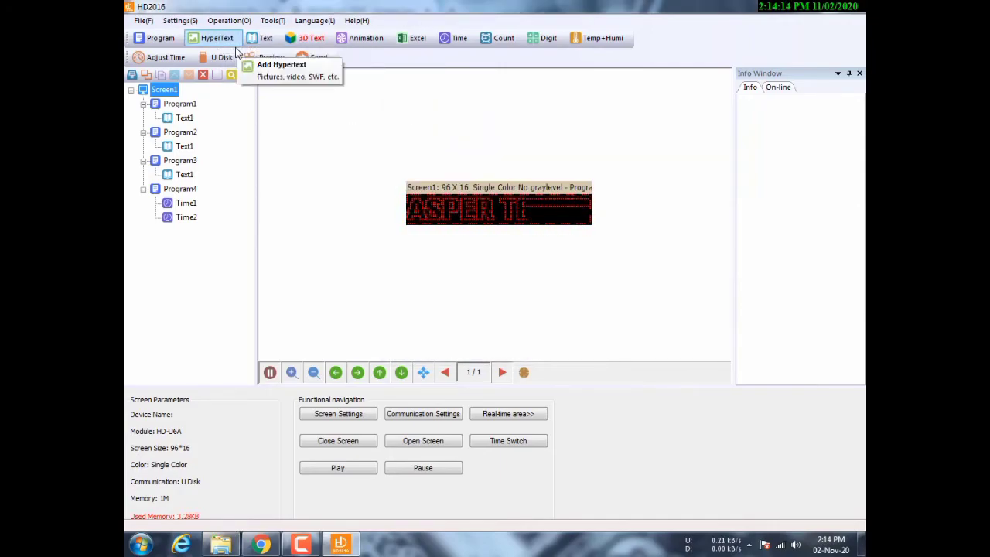
left_click(220, 61)
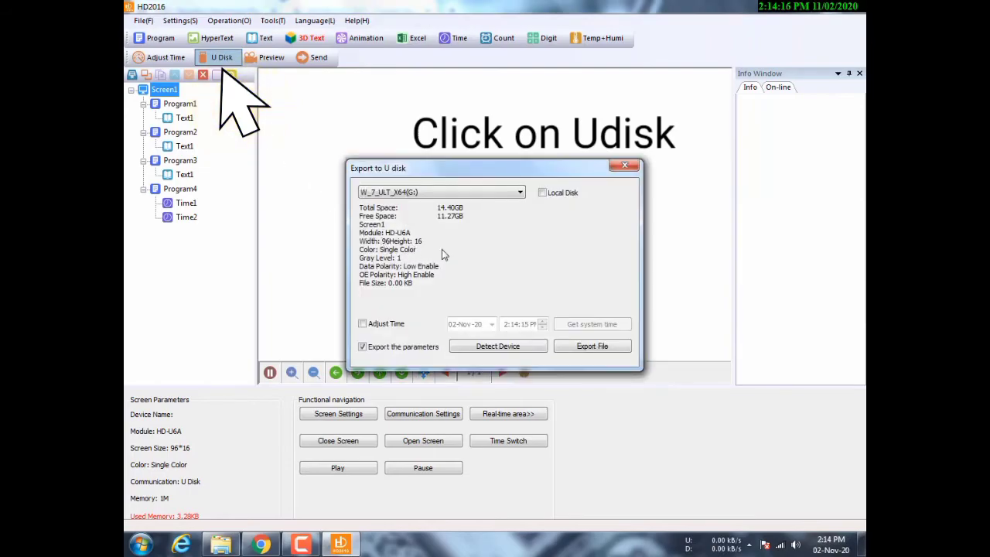
left_click(519, 193)
left_click(519, 192)
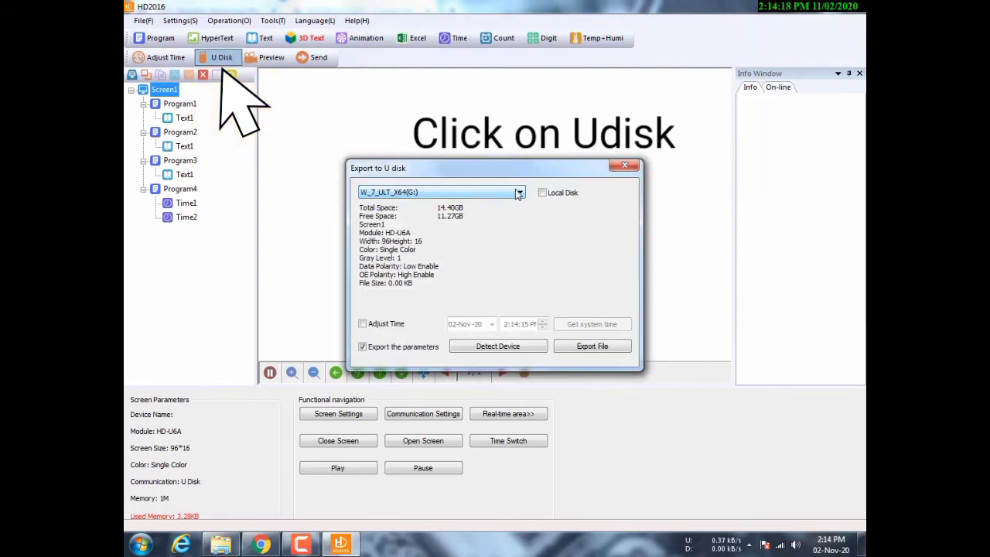
- Enable Adjust Time and fill in the current system time
left_click(363, 325)
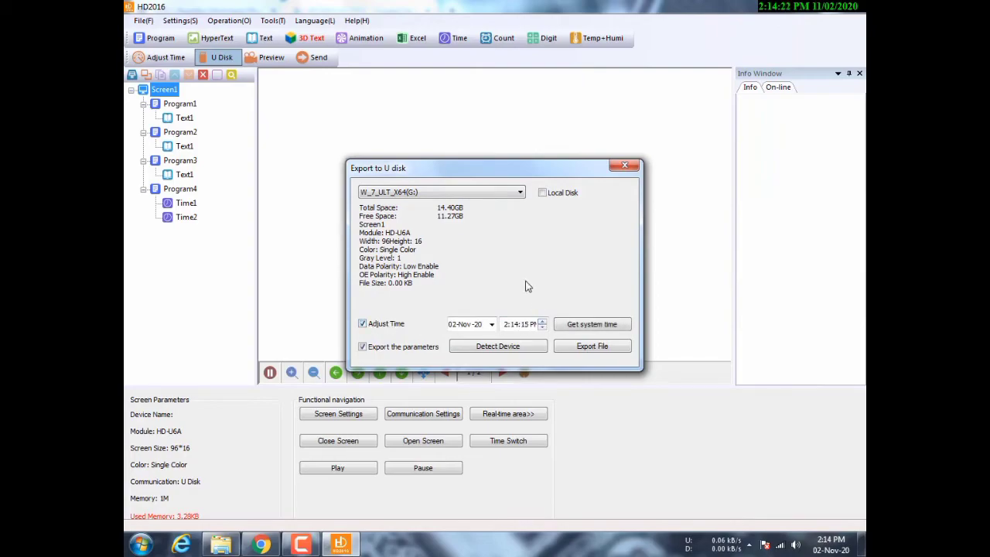
left_click(372, 326)
left_click(372, 326)
left_click(580, 328)
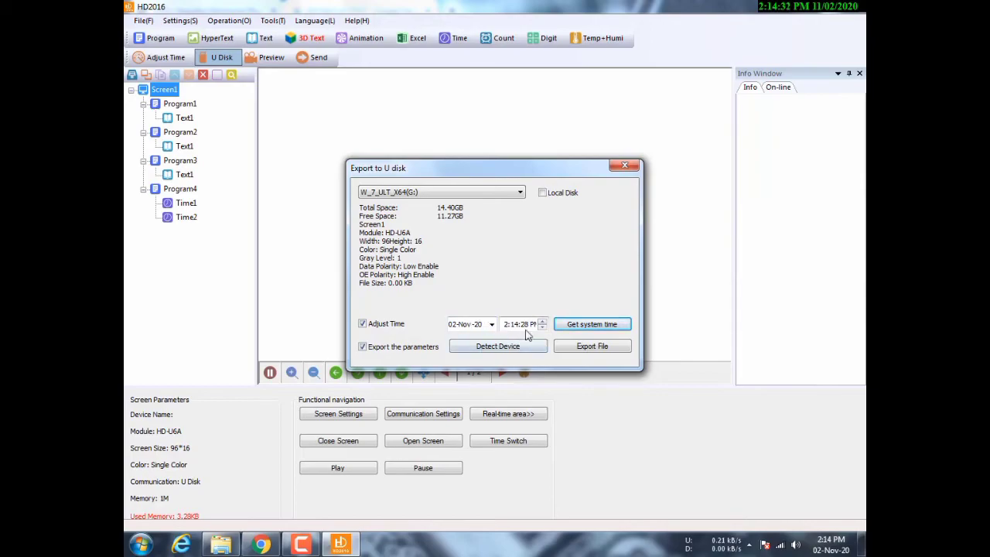
left_click(590, 328)
- Export the programs to the USB drive, accepting the eject prompt
left_click(590, 346)
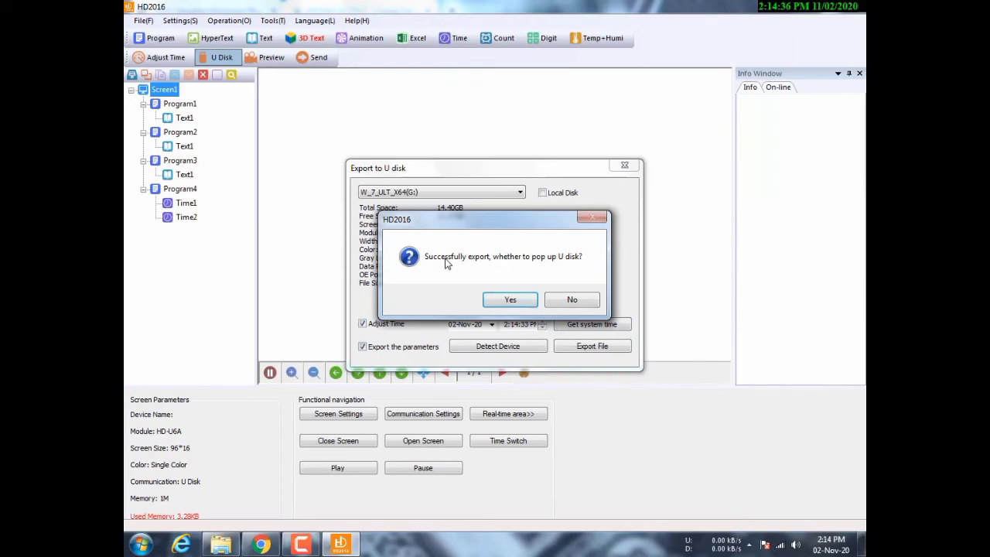
left_click(523, 302)
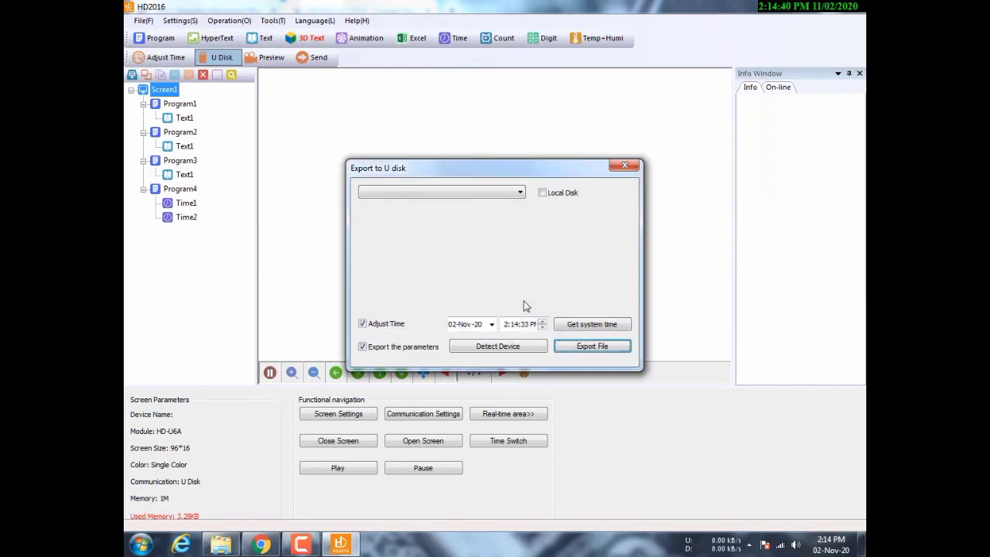
left_click(634, 169)
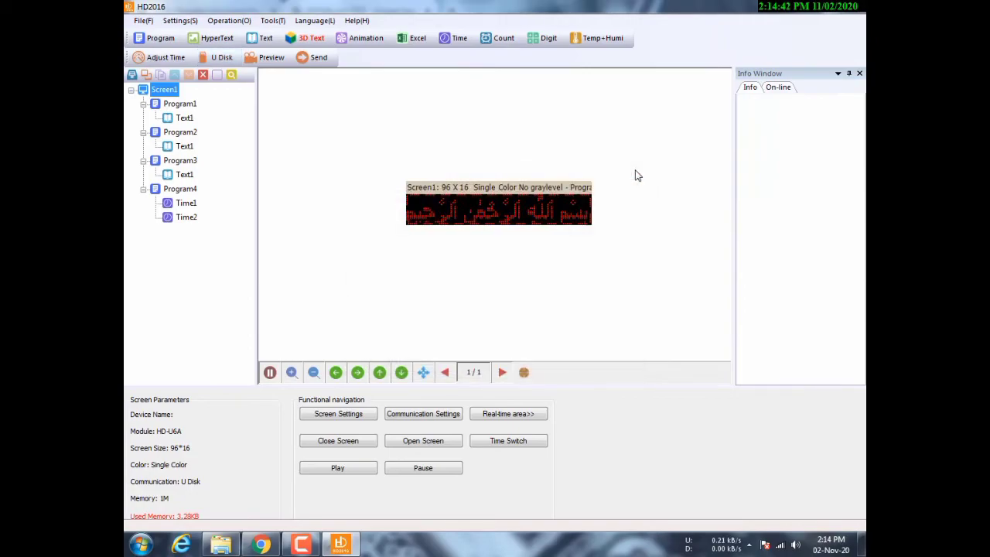